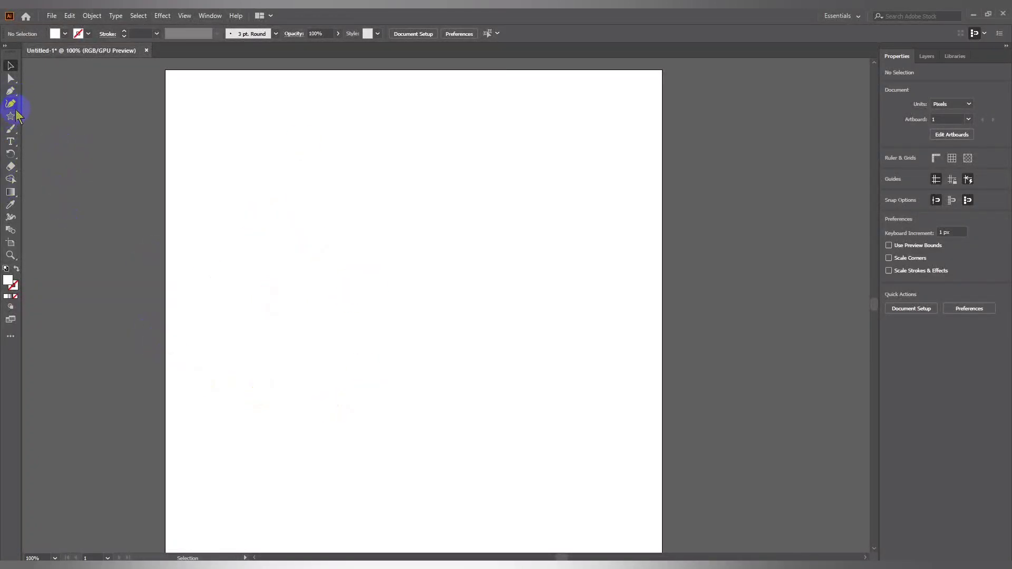
Draw a 285 px circle near the page centre with a black outline.
left_click_drag(18, 115, 50, 127)
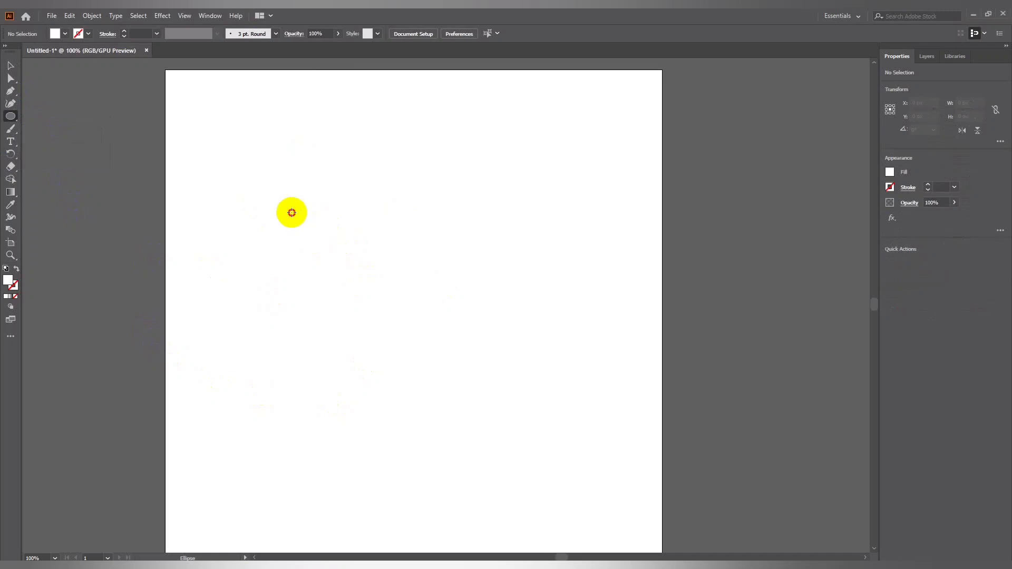
left_click_drag(291, 213, 494, 378)
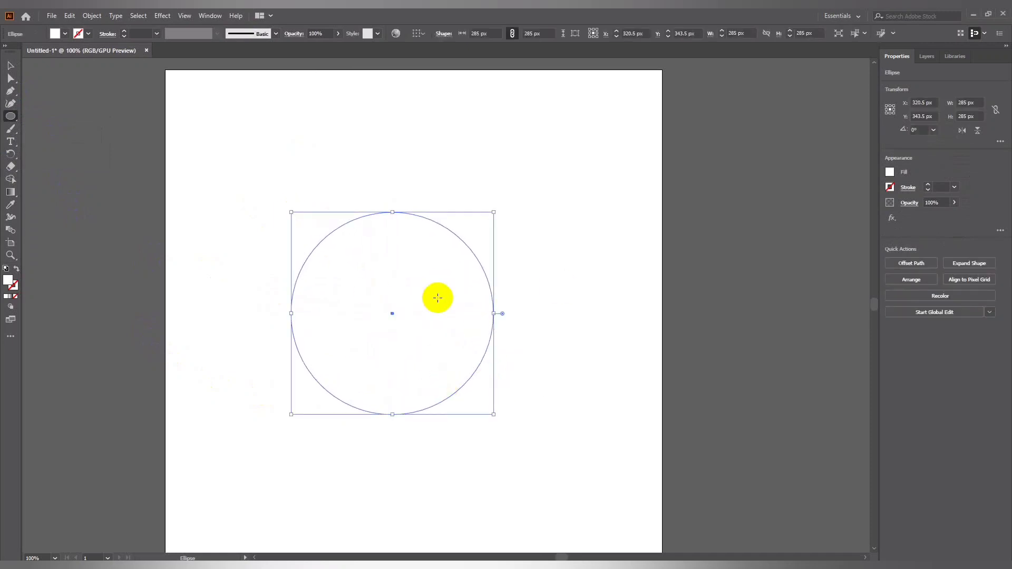
left_click(88, 35)
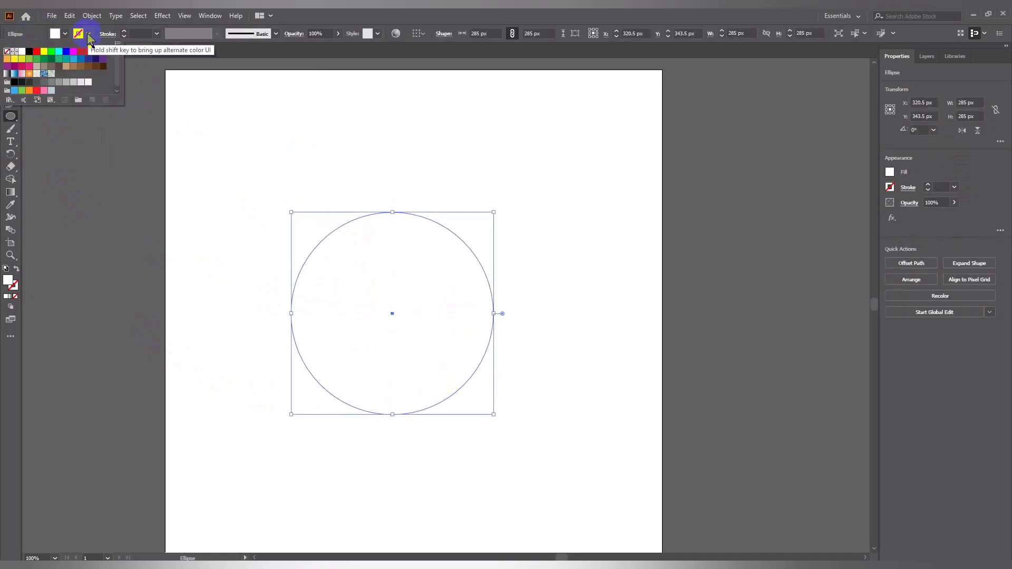
left_click(29, 52)
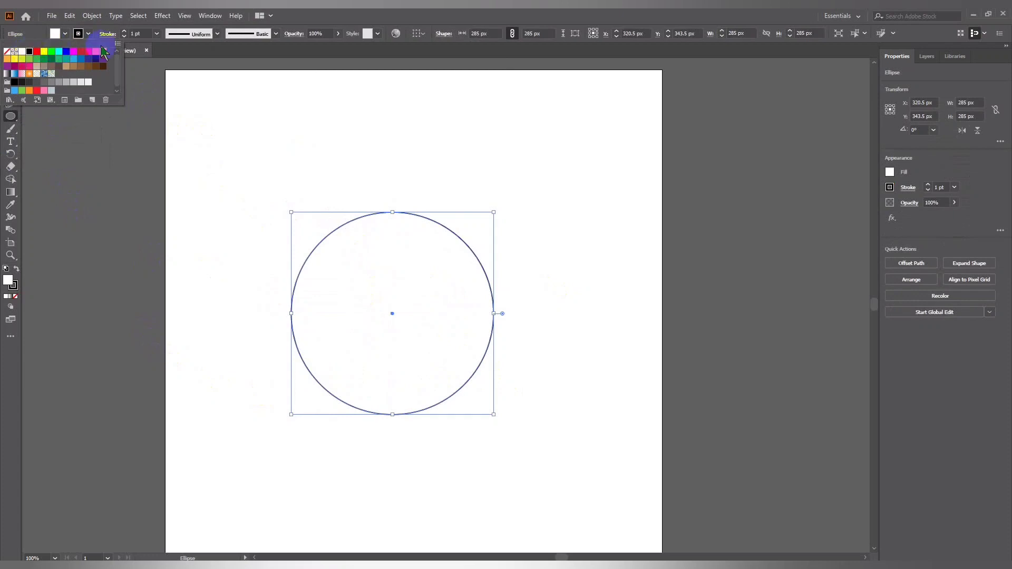
Raise the circle's stroke weight to 21 pt.
left_click(125, 32)
left_click(126, 31)
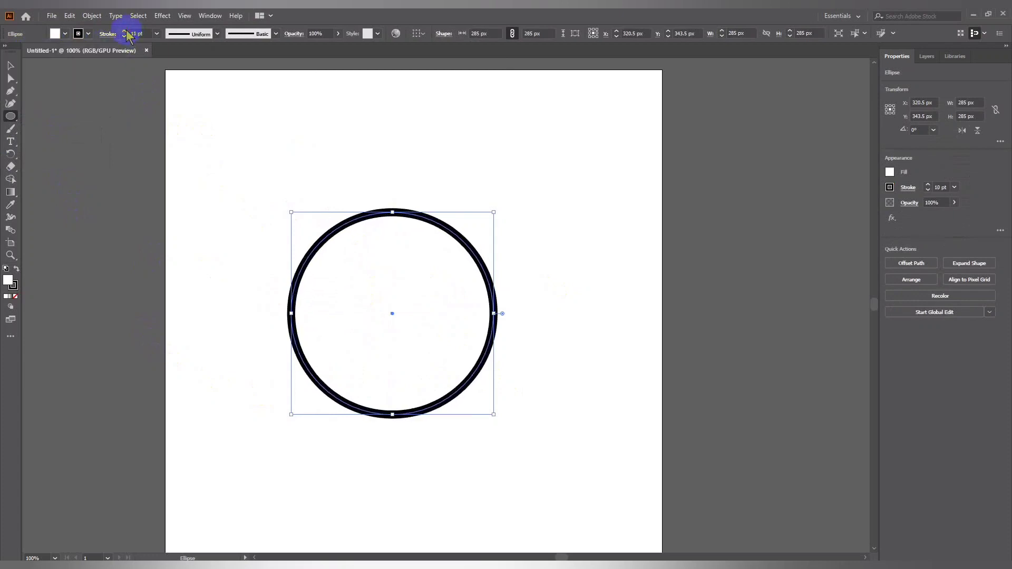
left_click(125, 31)
left_click(125, 31)
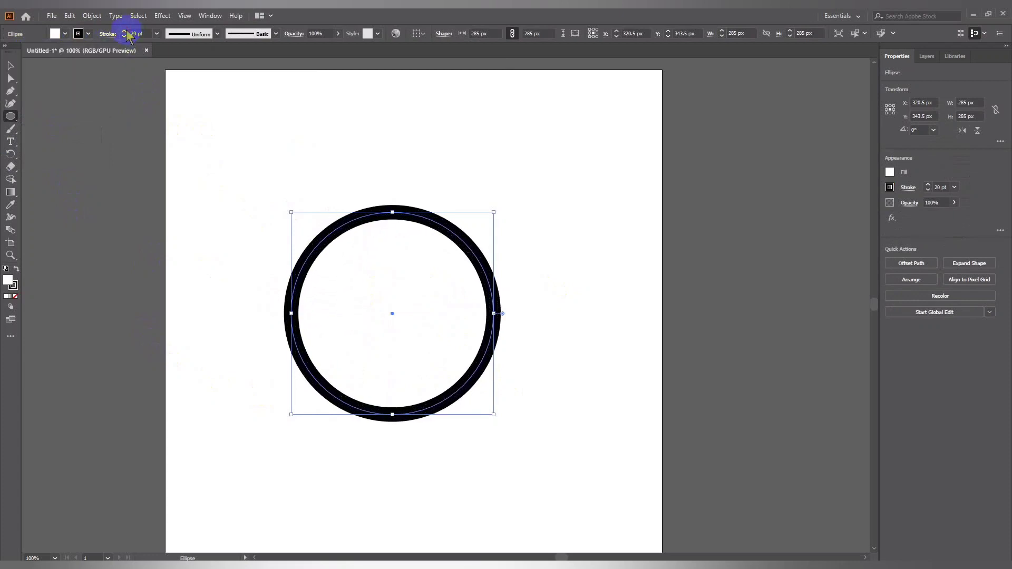
left_click(125, 31)
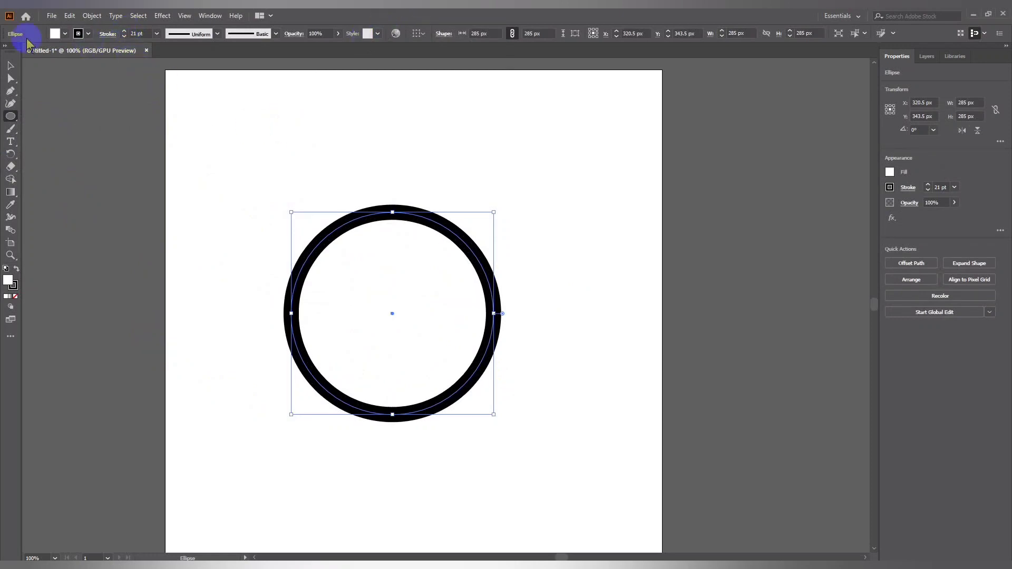
left_click(10, 66)
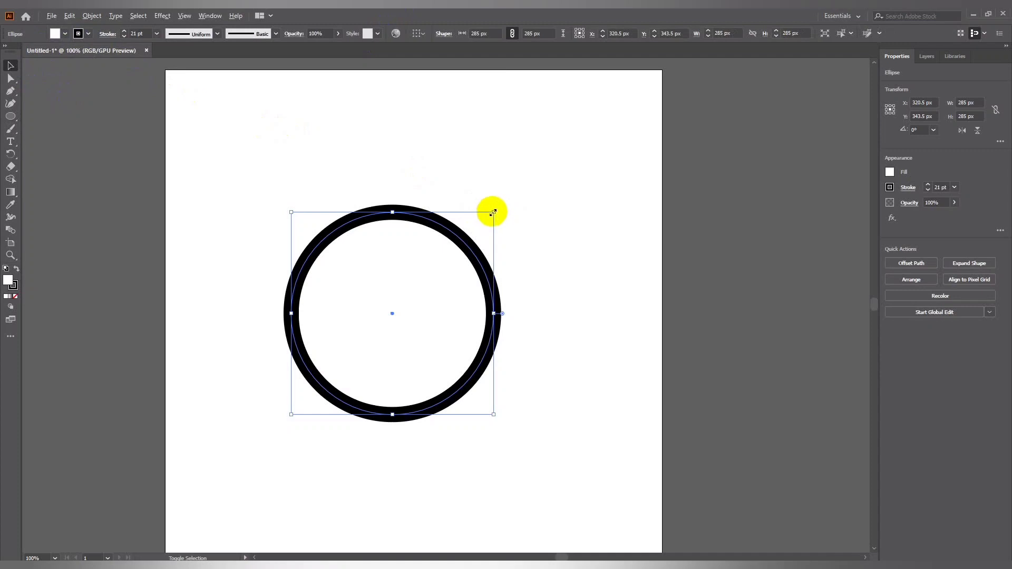
Shrink the black circle to 260 px and set its fill to None.
left_click_drag(492, 213, 484, 221)
left_click(532, 214)
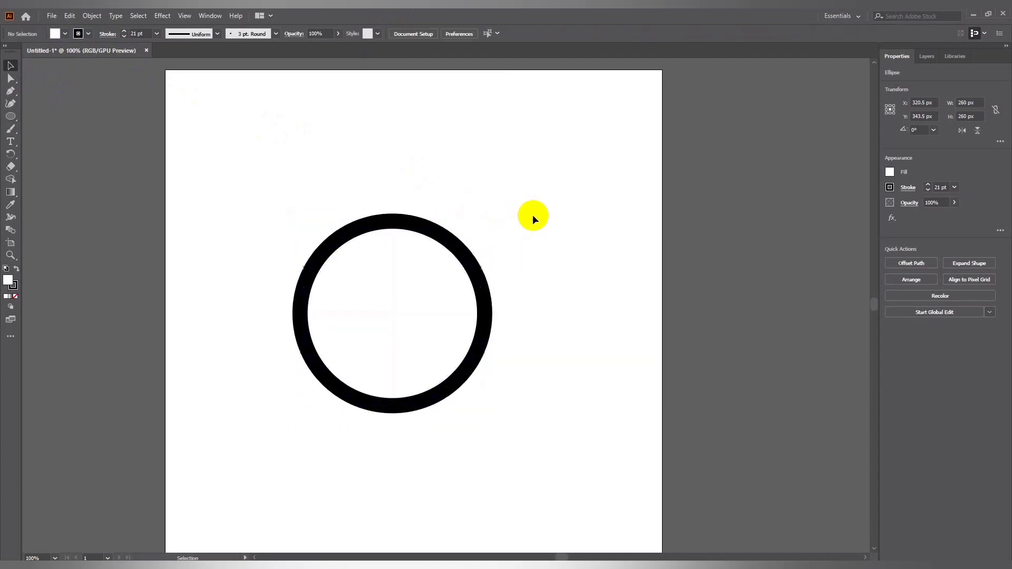
left_click(351, 233)
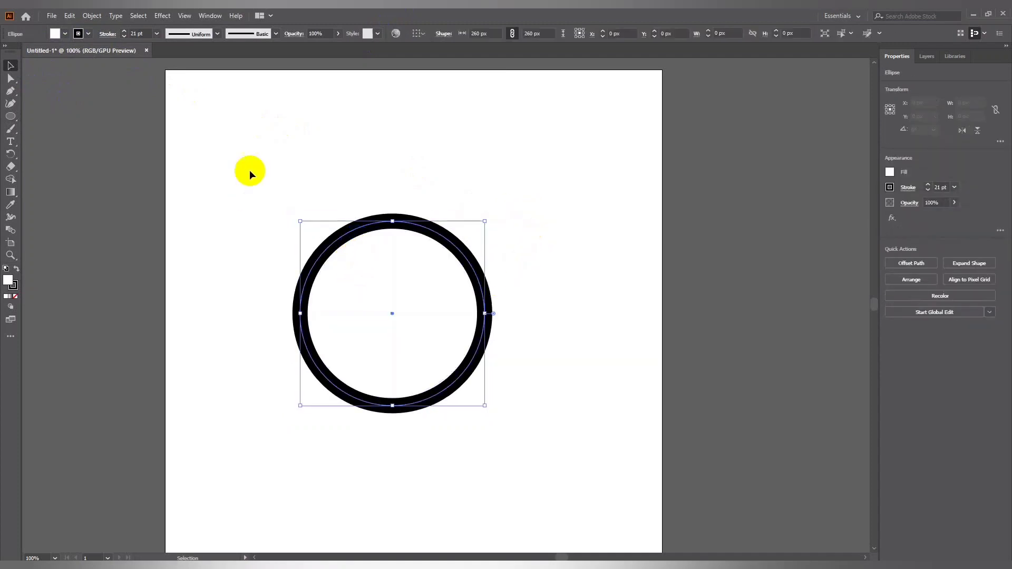
left_click(65, 33)
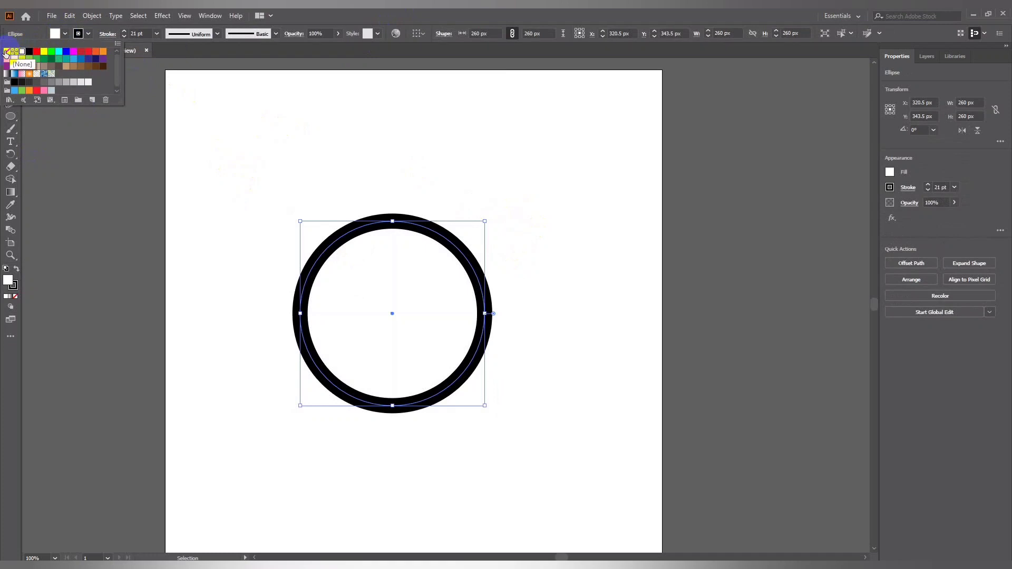
left_click(403, 15)
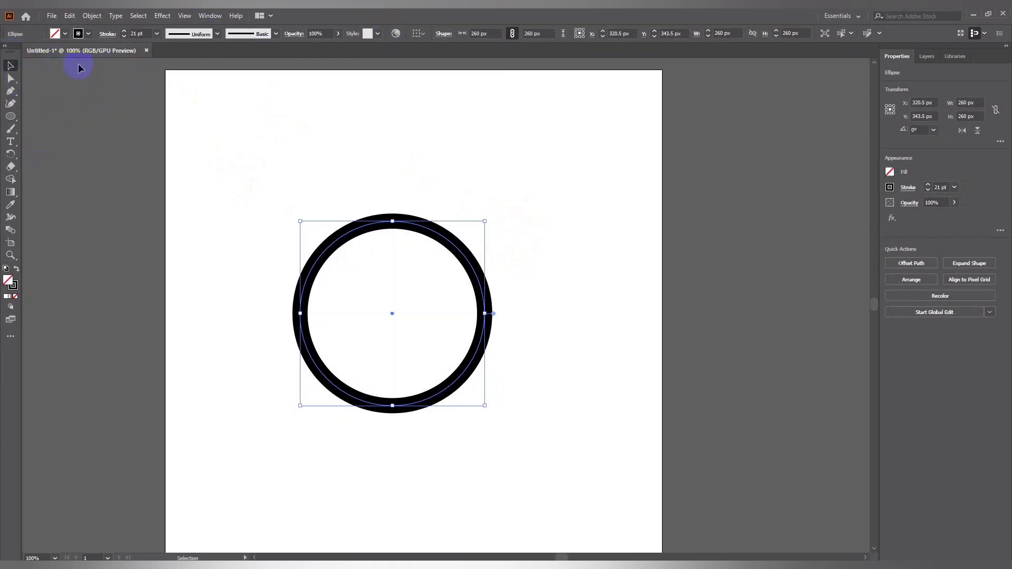
Paste a copy of the ring in front with no stroke and white fill.
left_click(69, 15)
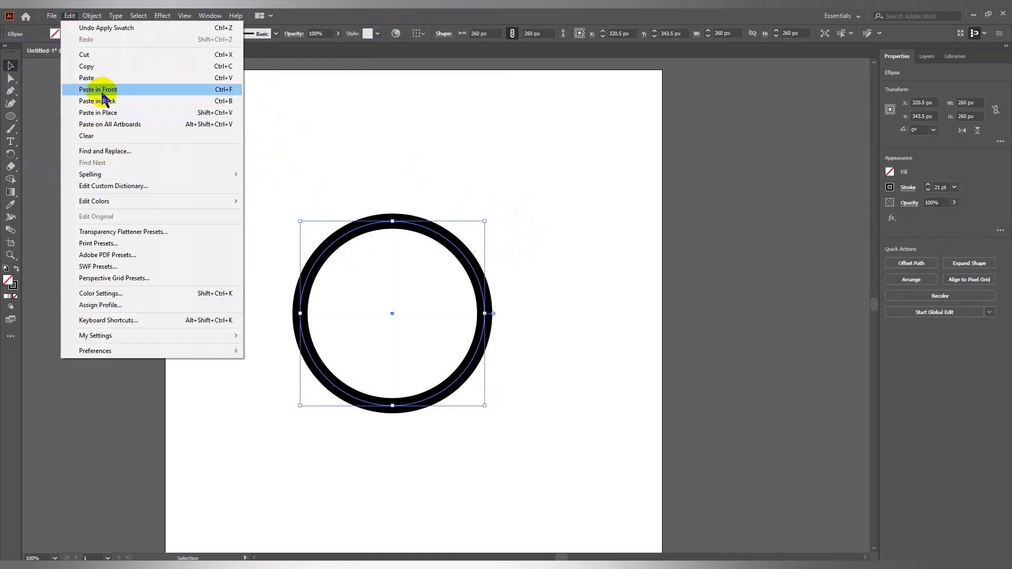
left_click(100, 65)
left_click(69, 15)
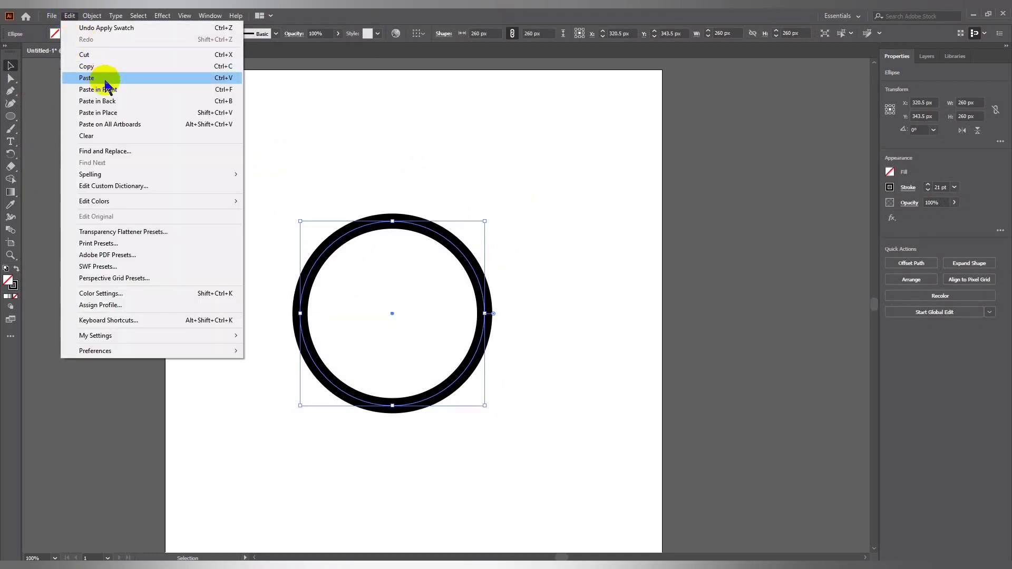
left_click(46, 85)
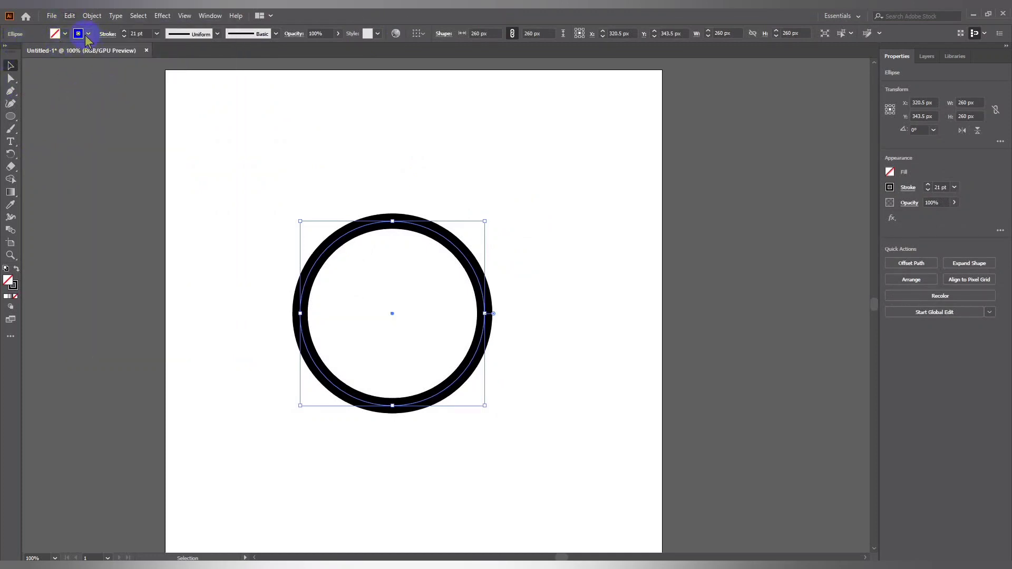
left_click(87, 35)
left_click(7, 52)
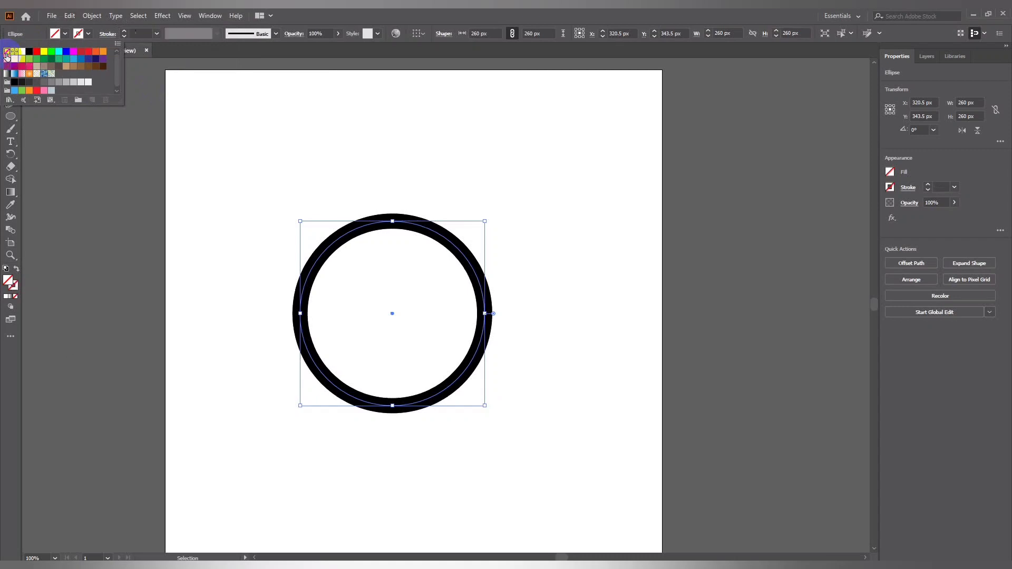
left_click(77, 34)
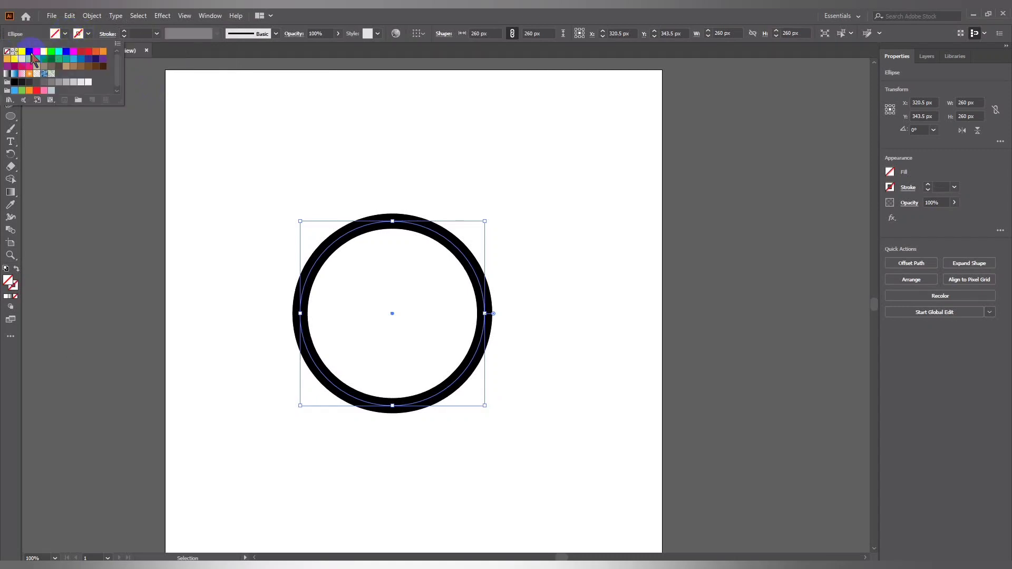
left_click(22, 52)
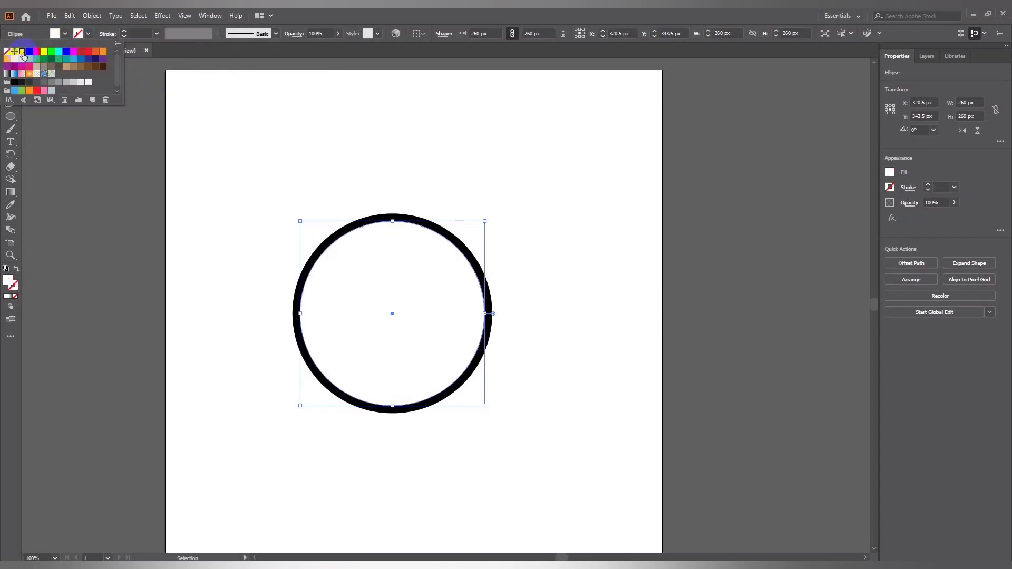
left_click(527, 202)
Shrink the white copy to 241 px and reselect the black ring.
left_click_drag(484, 221, 479, 222)
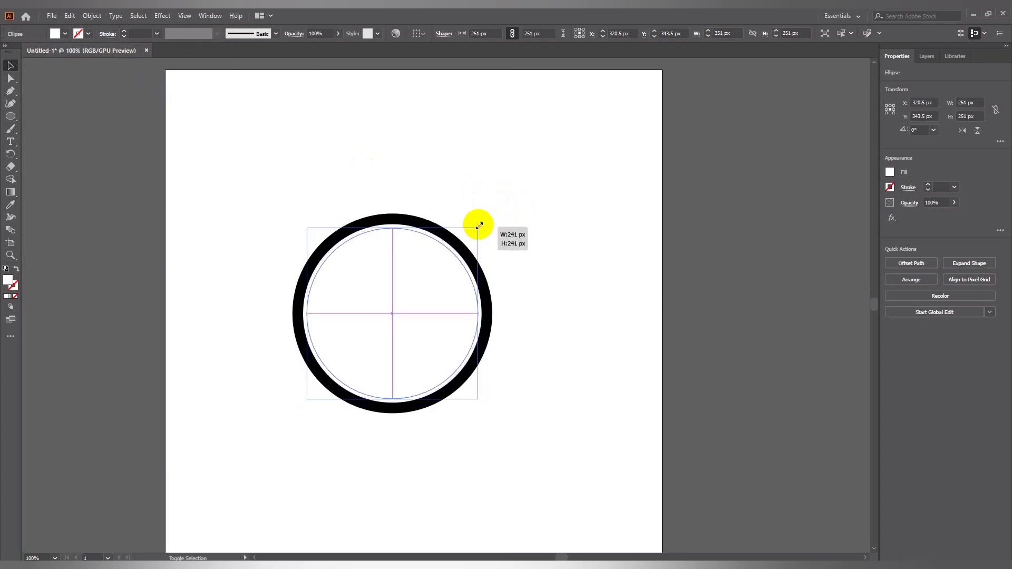
left_click(543, 216)
left_click(327, 238)
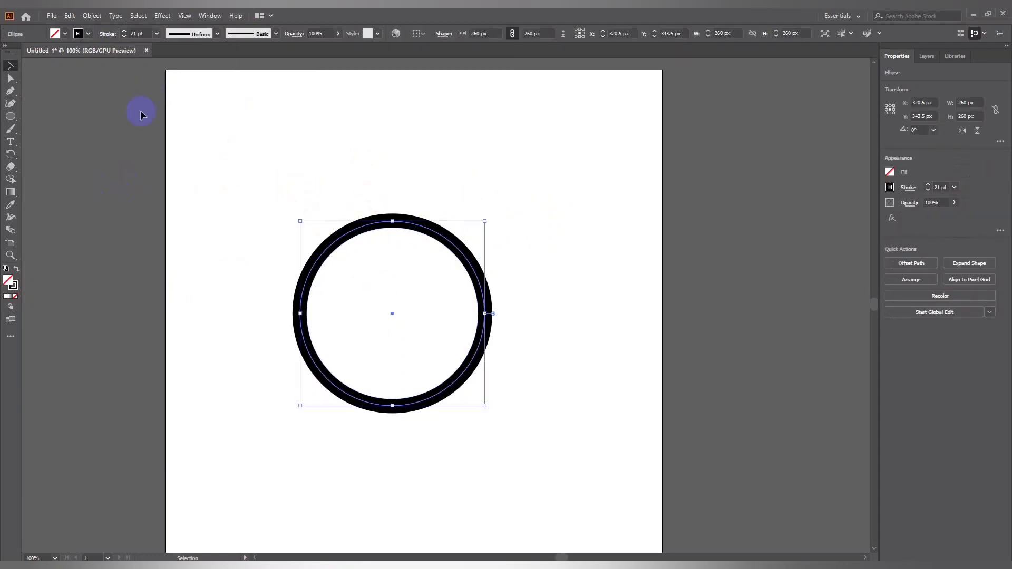
left_click(164, 16)
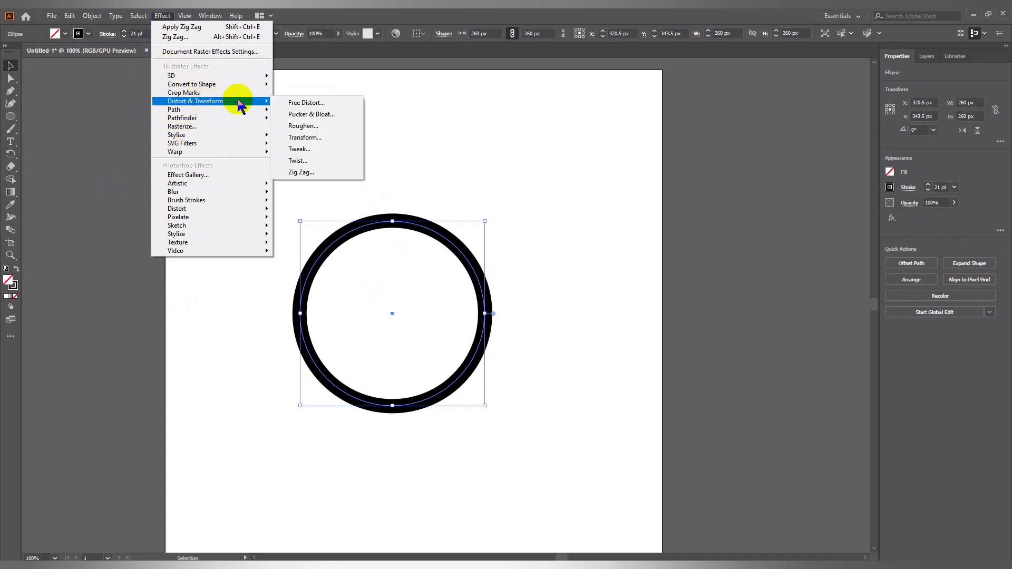
mouse_move(195, 102)
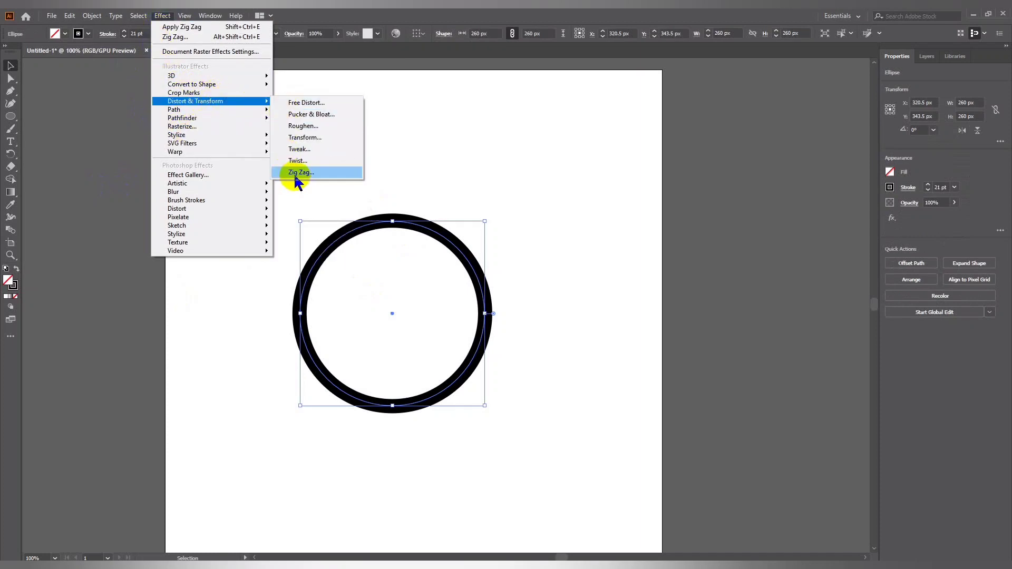
Preview a Zig Zag effect on the ring with size 12 and 12 ridges.
left_click(297, 172)
type("12")
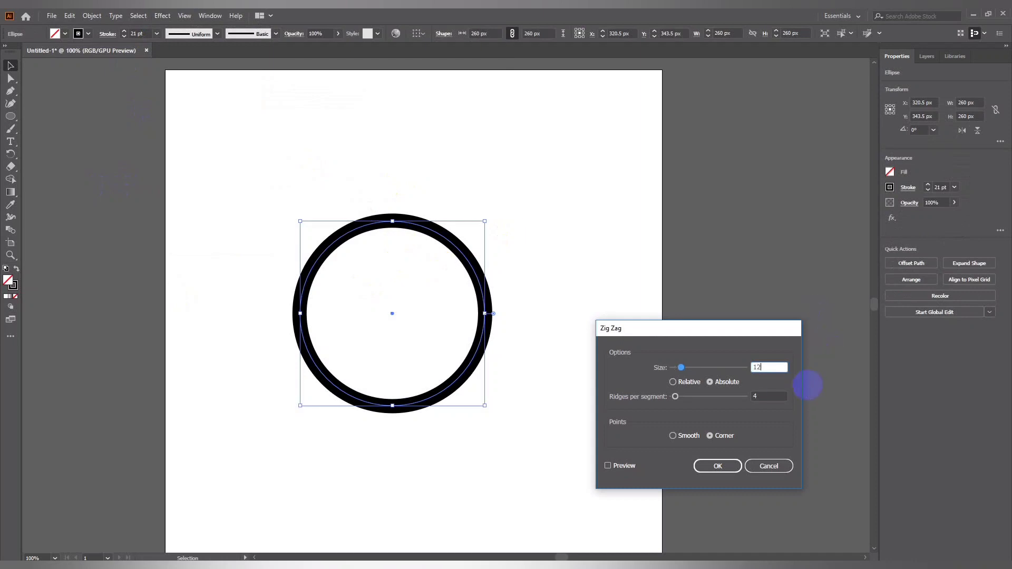
key("Tab")
key("Tab")
type("12")
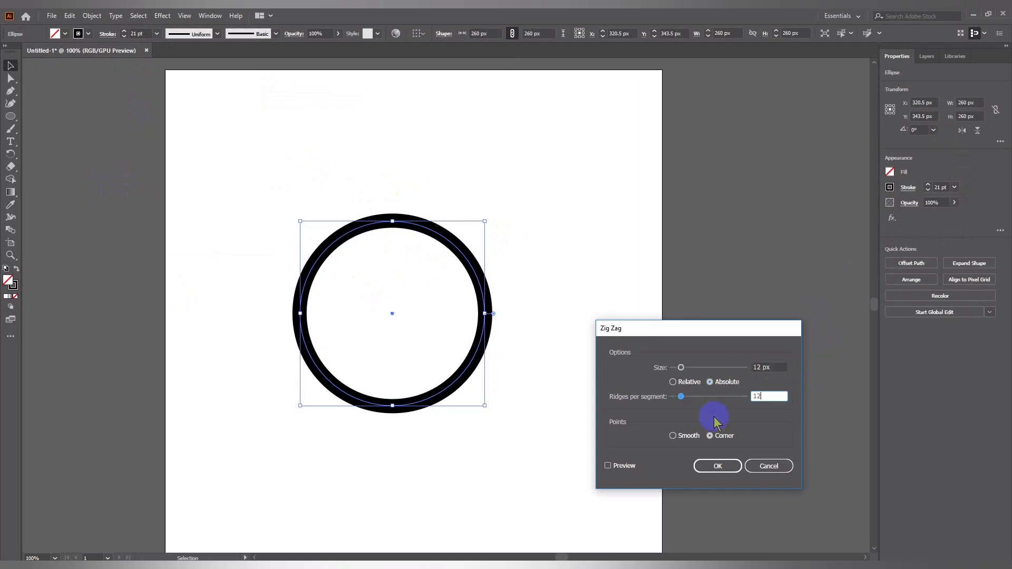
left_click(608, 466)
Increase the Zig Zag ridges per segment to 38 and apply the smooth effect.
left_click_drag(752, 397, 770, 395)
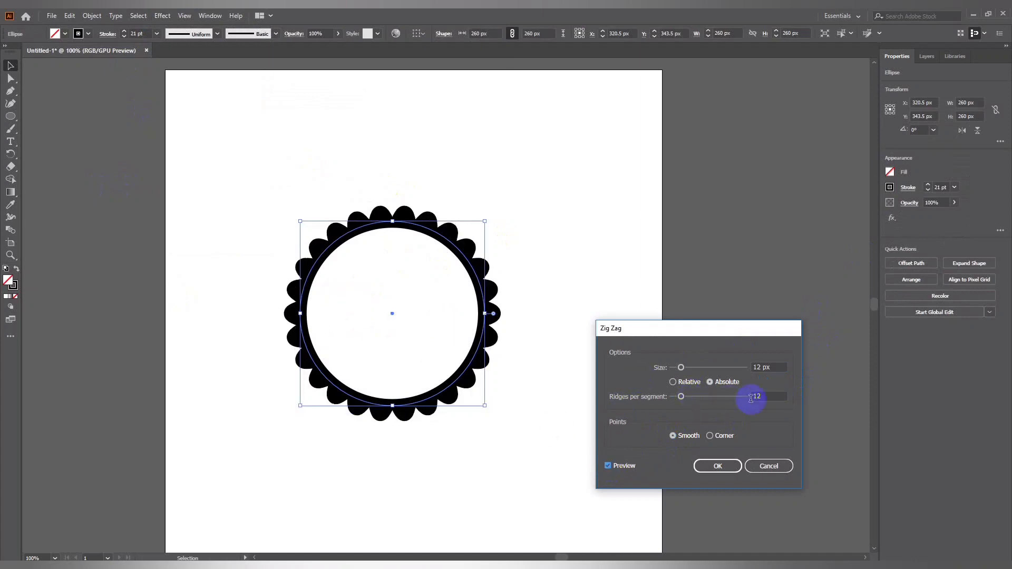
key("Up")
key("Up")
key("Up")
key("Up")
key("Up")
key("Up")
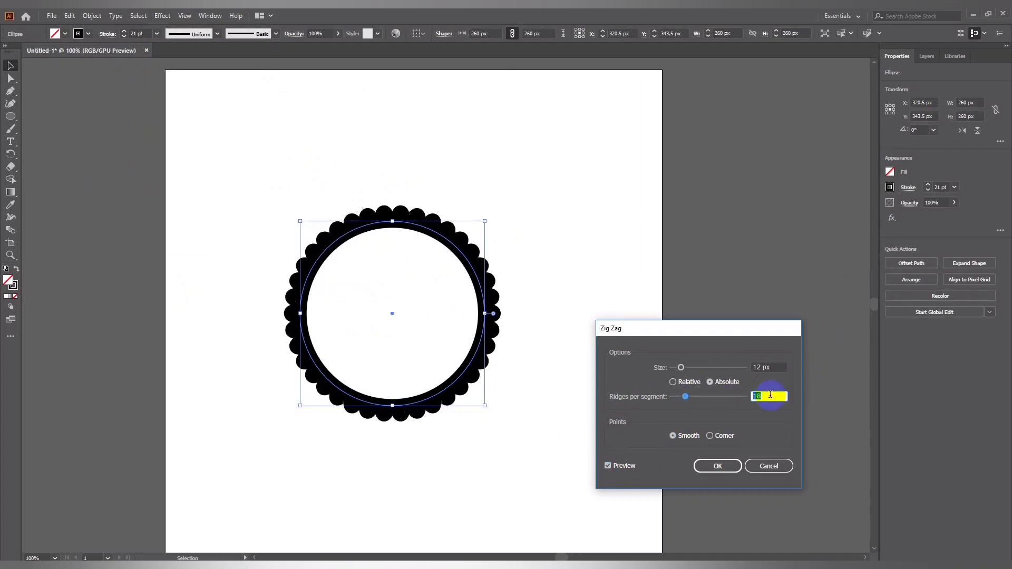
key("Up")
key("Up")
key("Up")
key("Up")
key("Up")
key("Up")
key("Up")
key("Up")
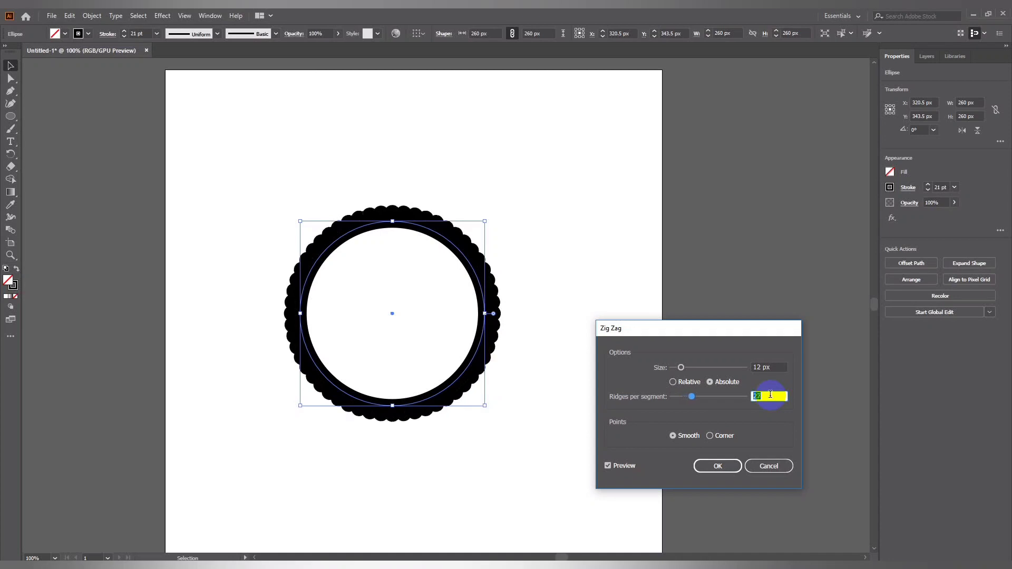
key("Up")
key("Up")
key("Up")
key("Up")
key("Up")
key("Up")
key("Up")
key("Up")
key("Up")
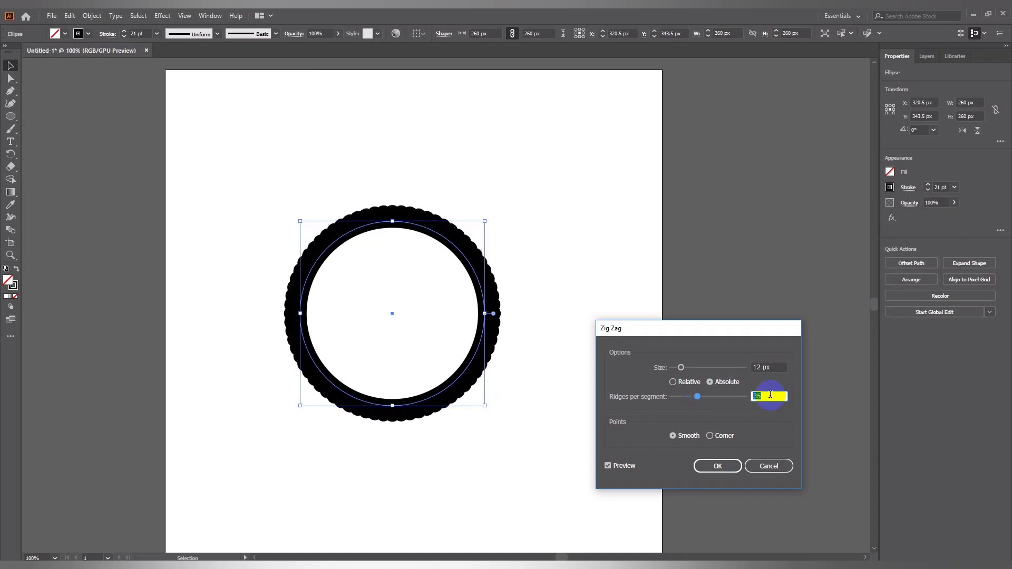
key("Up")
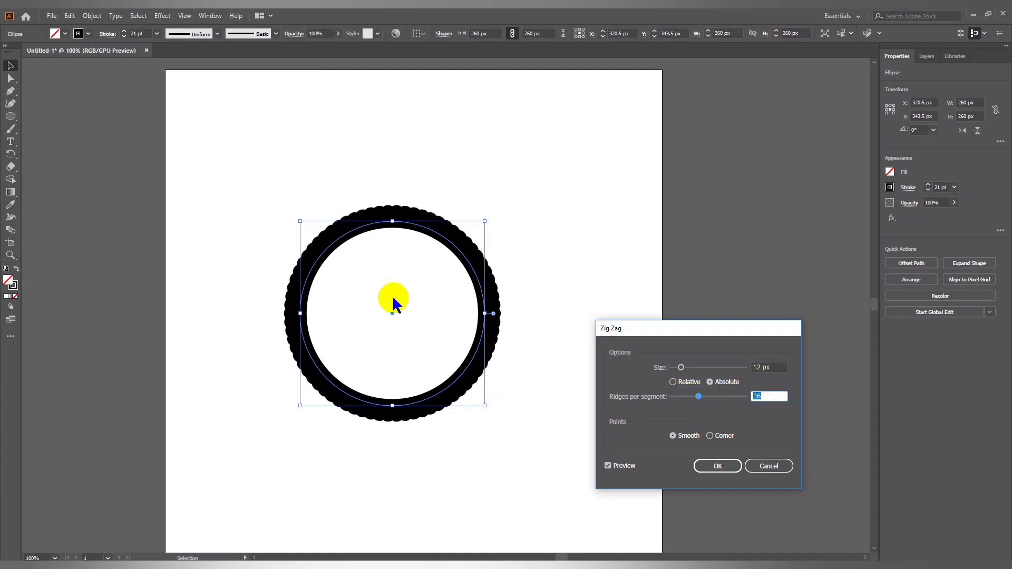
key("Up")
key("Up")
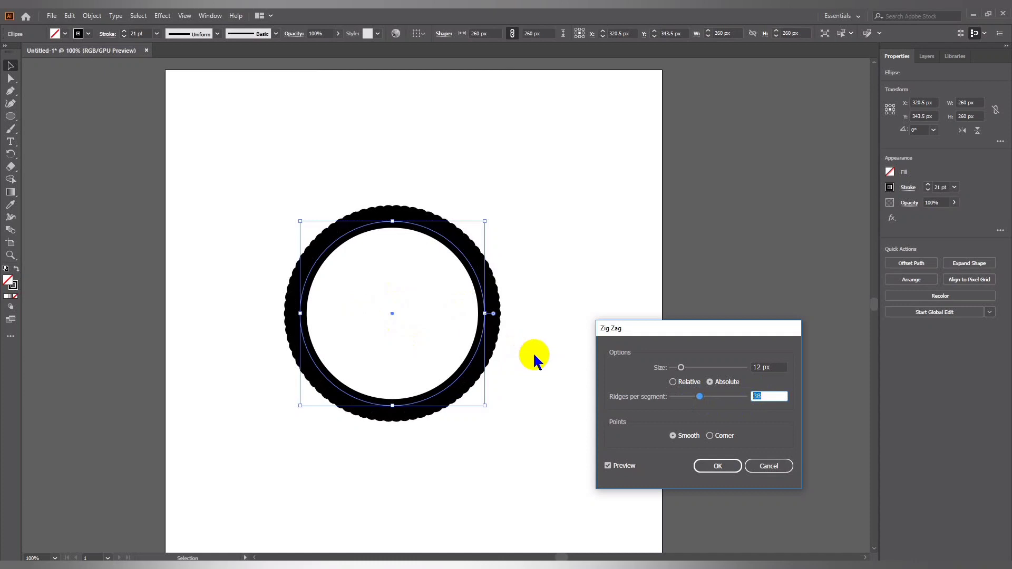
left_click(709, 465)
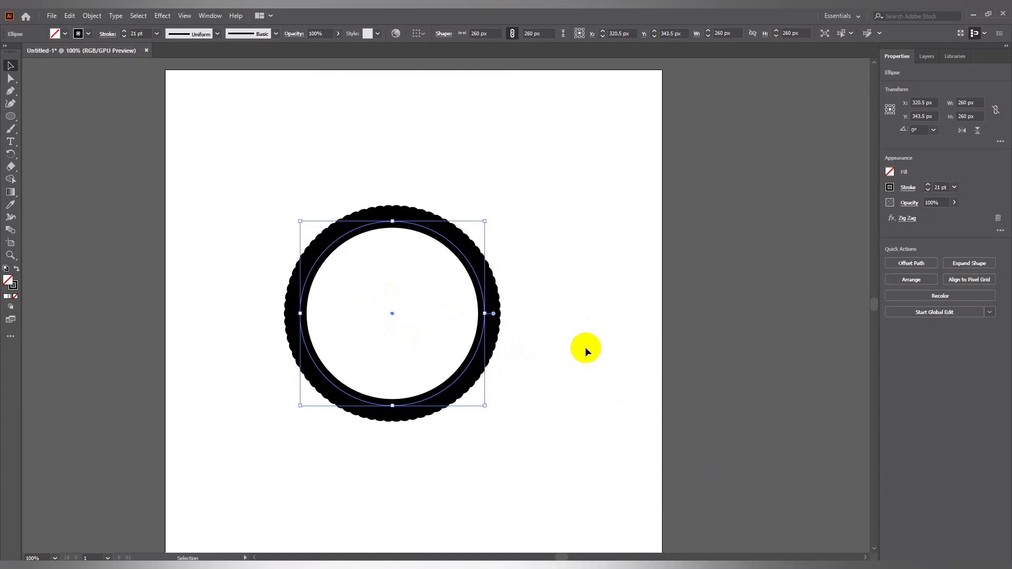
left_click(584, 346)
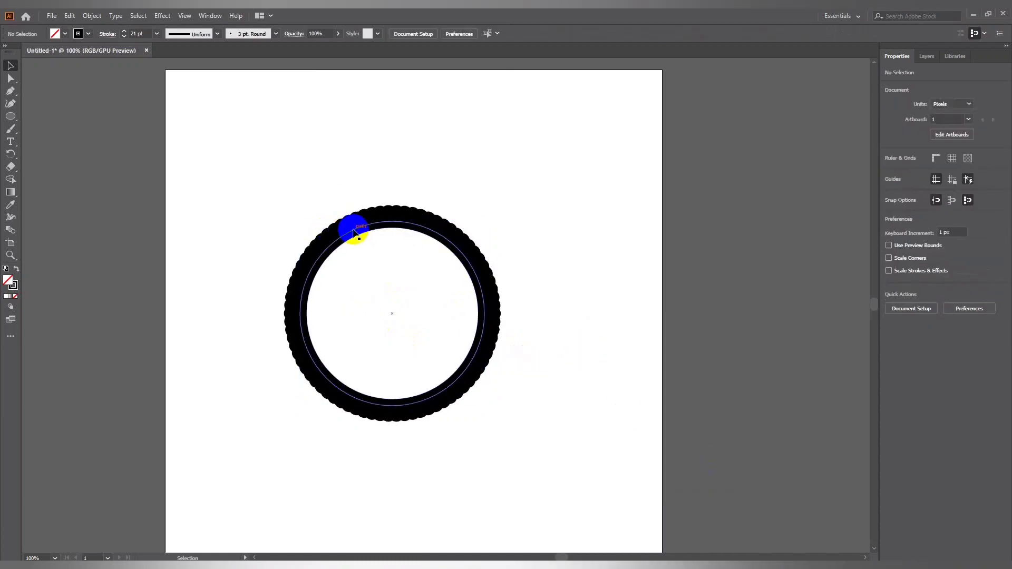
Convert the scalloped ring's stroke into a filled shape with Outline Stroke.
left_click(353, 232)
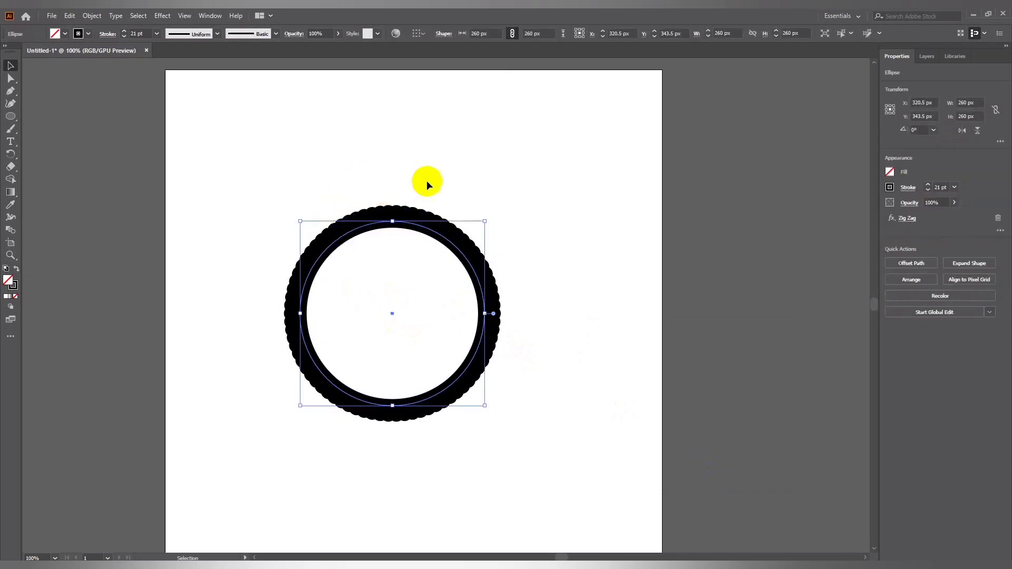
left_click(568, 221)
left_click(323, 254)
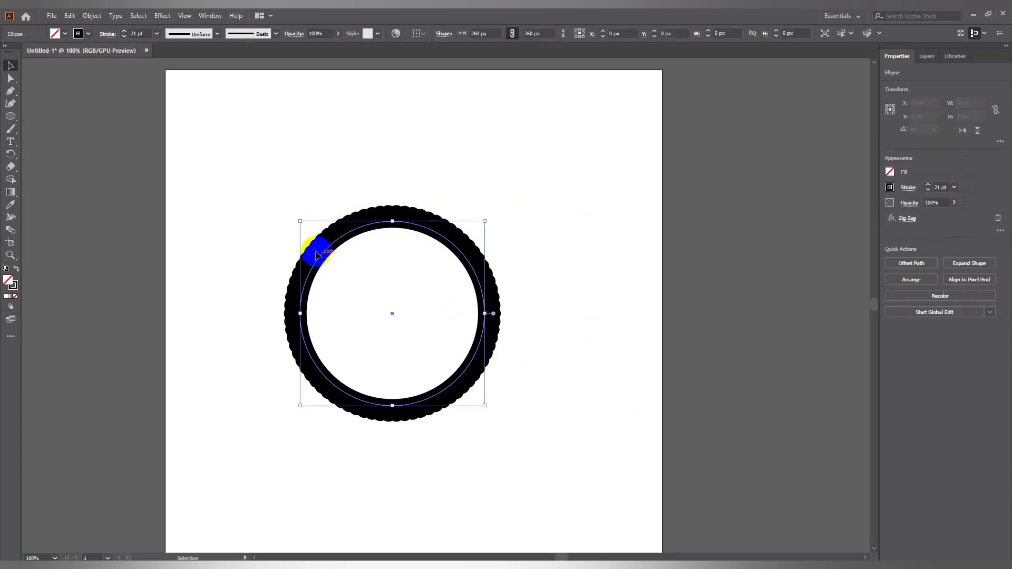
left_click(92, 16)
mouse_move(103, 267)
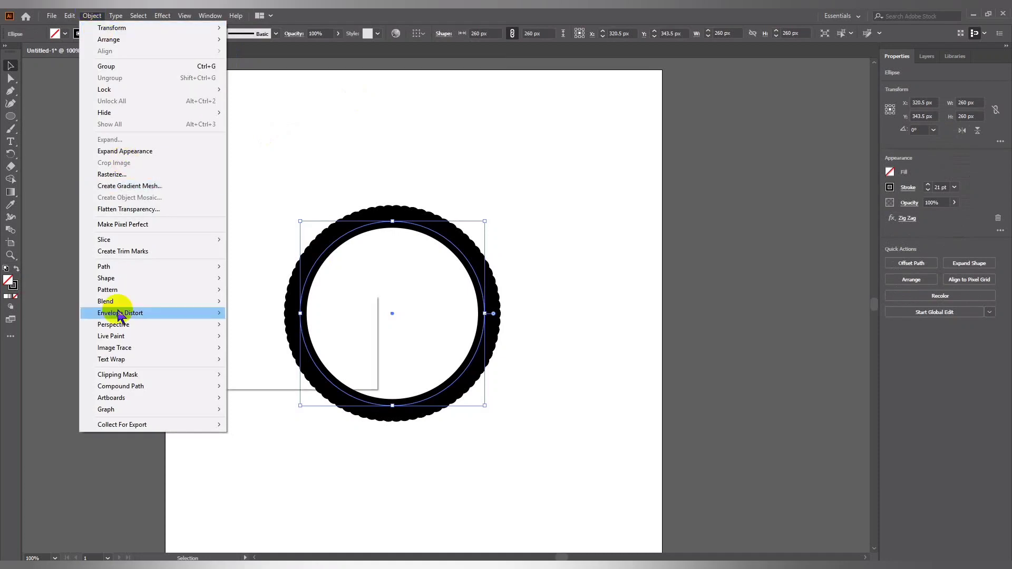
left_click(262, 293)
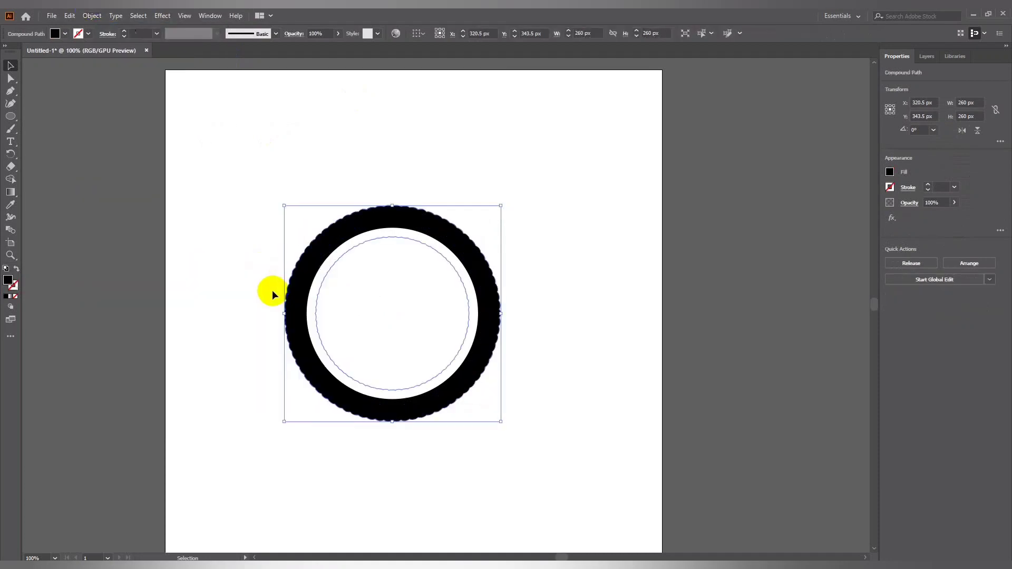
left_click(236, 229)
left_click(343, 230)
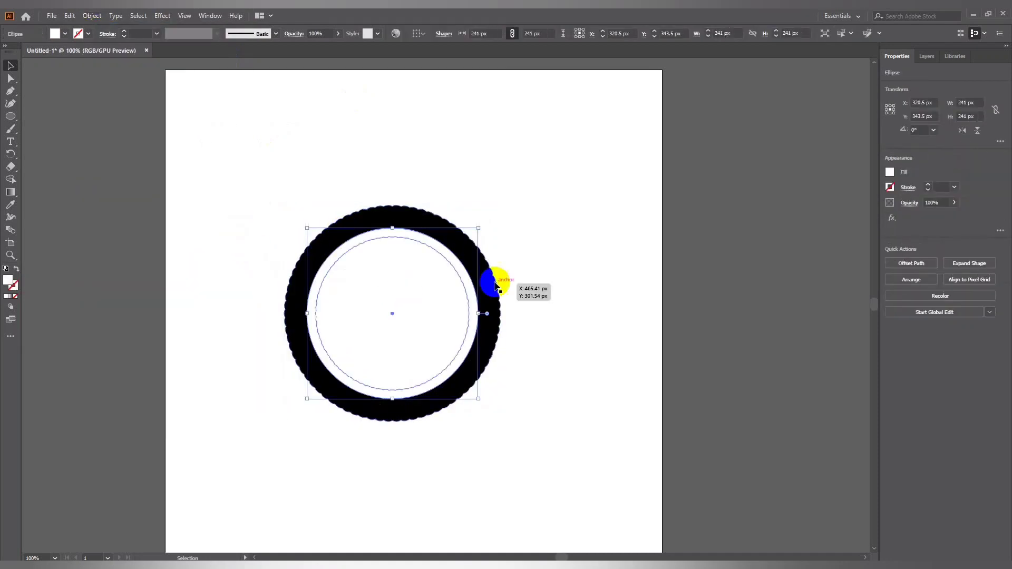
Enlarge the white inner circle from 241 to 263 px.
left_click(367, 218)
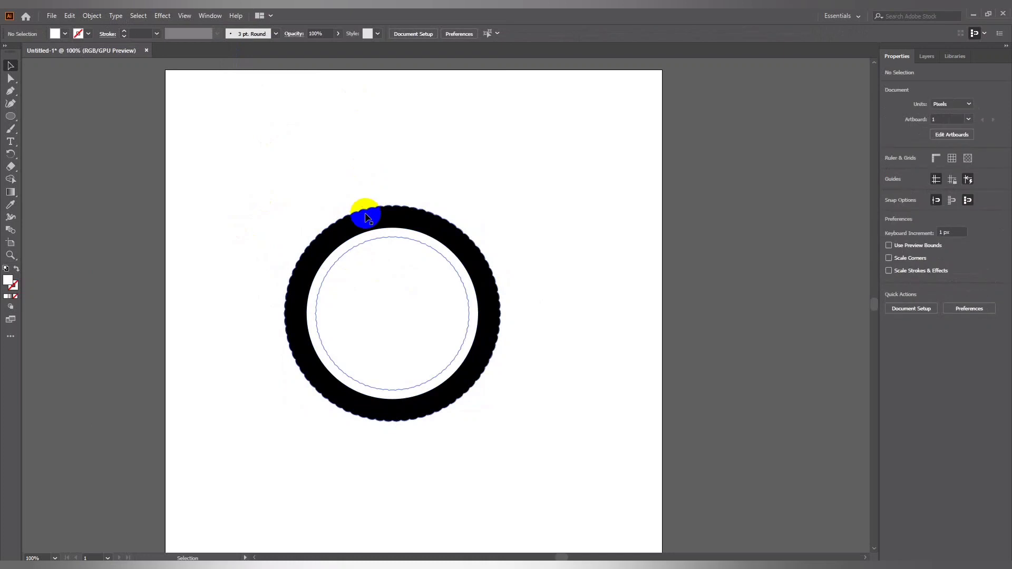
left_click(583, 295)
left_click(417, 295)
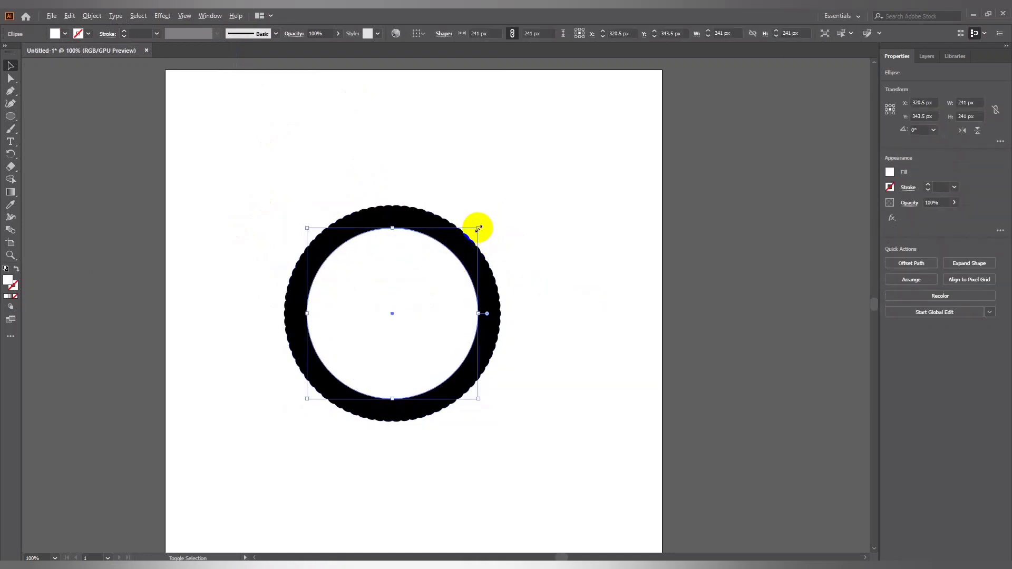
left_click_drag(478, 228, 486, 216)
left_click(360, 233)
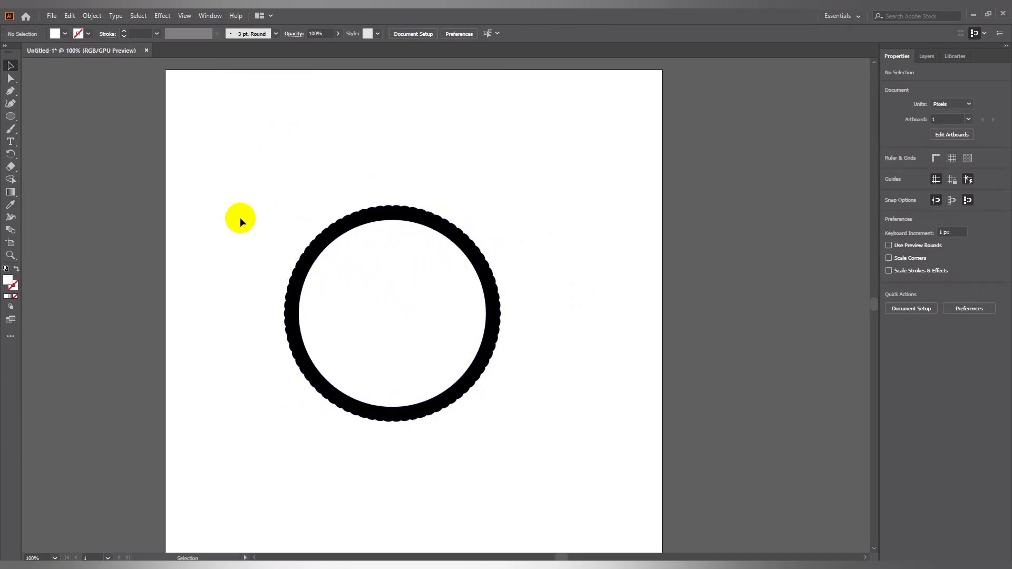
left_click_drag(213, 207, 533, 396)
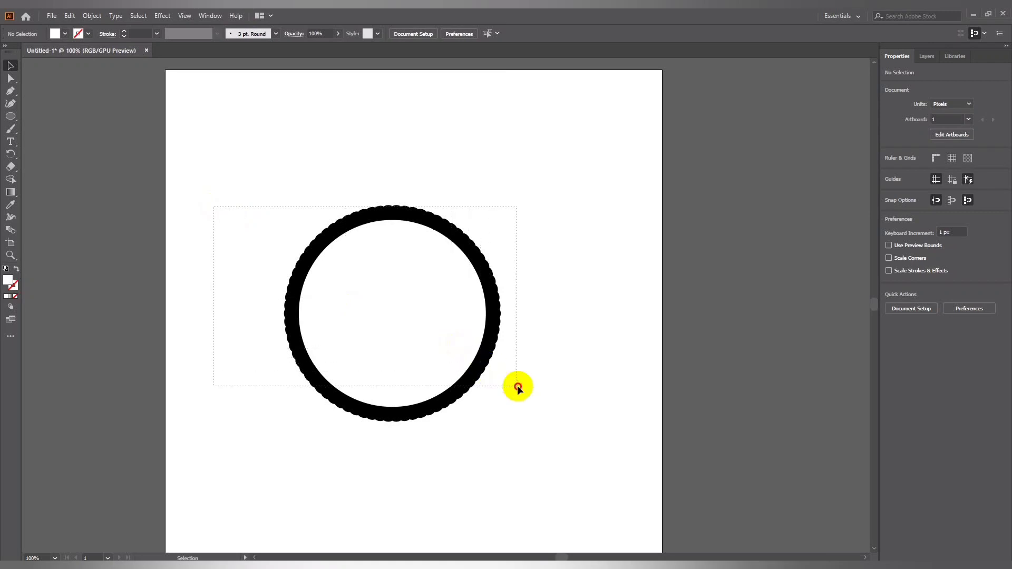
Move the ring and white centre left onto the pasteboard and zoom to 150%.
scroll(465, 503, "left", 5)
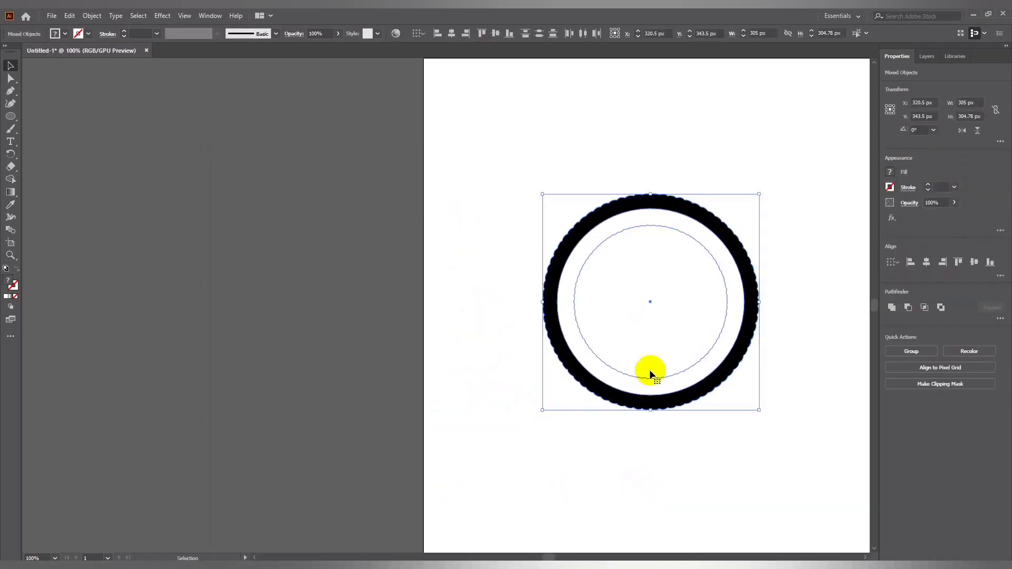
left_click_drag(655, 343, 261, 344)
left_click_drag(300, 460, 434, 446)
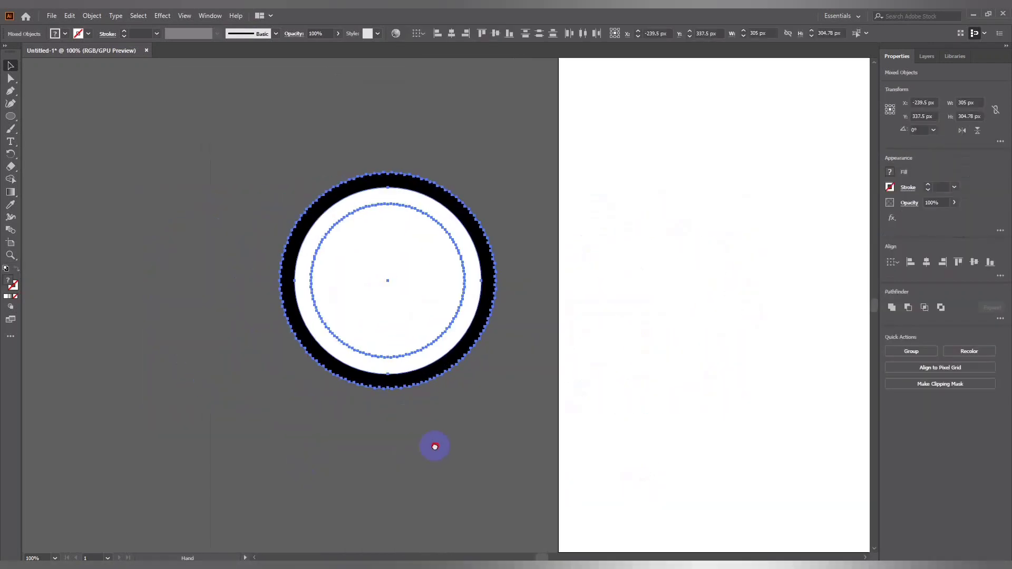
left_click(327, 429)
key("ctrl+plus")
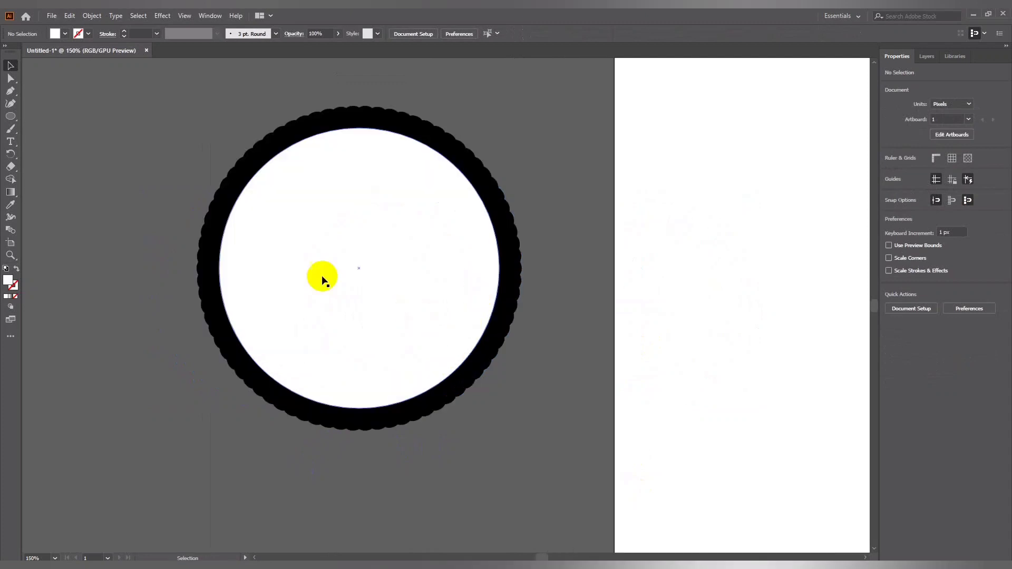
left_click(335, 296)
left_click_drag(209, 270, 218, 267)
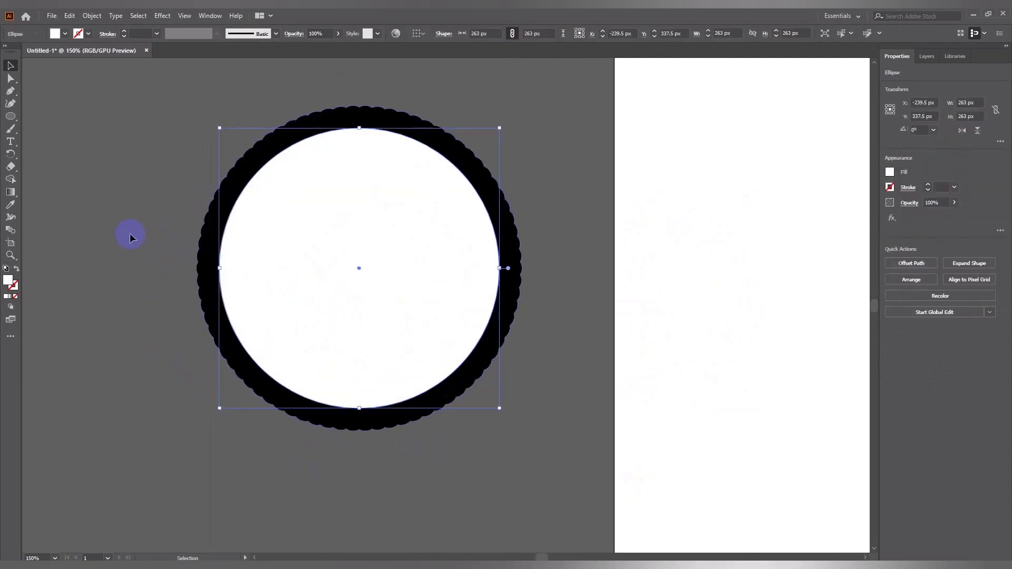
left_click(109, 220)
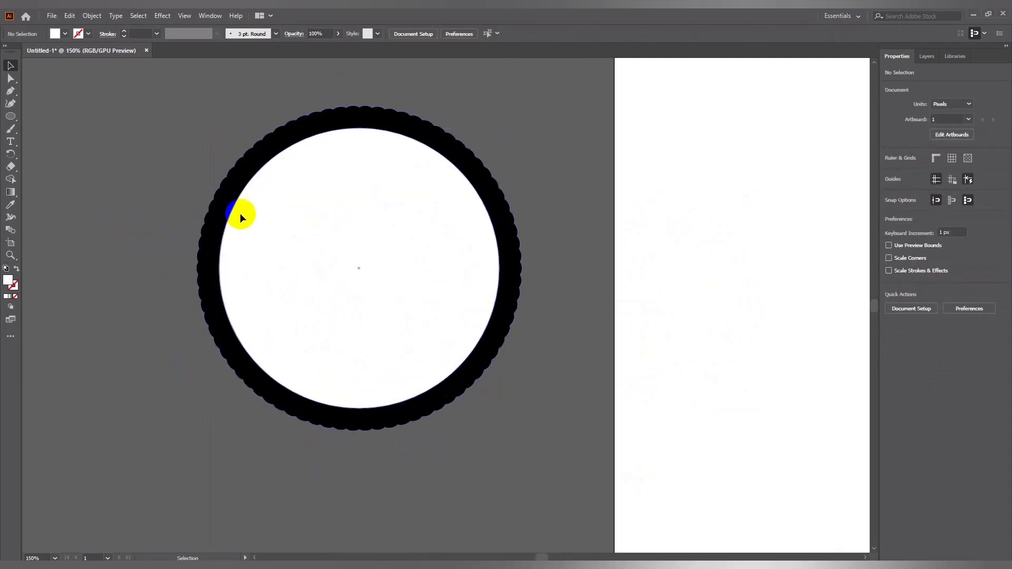
left_click(223, 218)
left_click(252, 228)
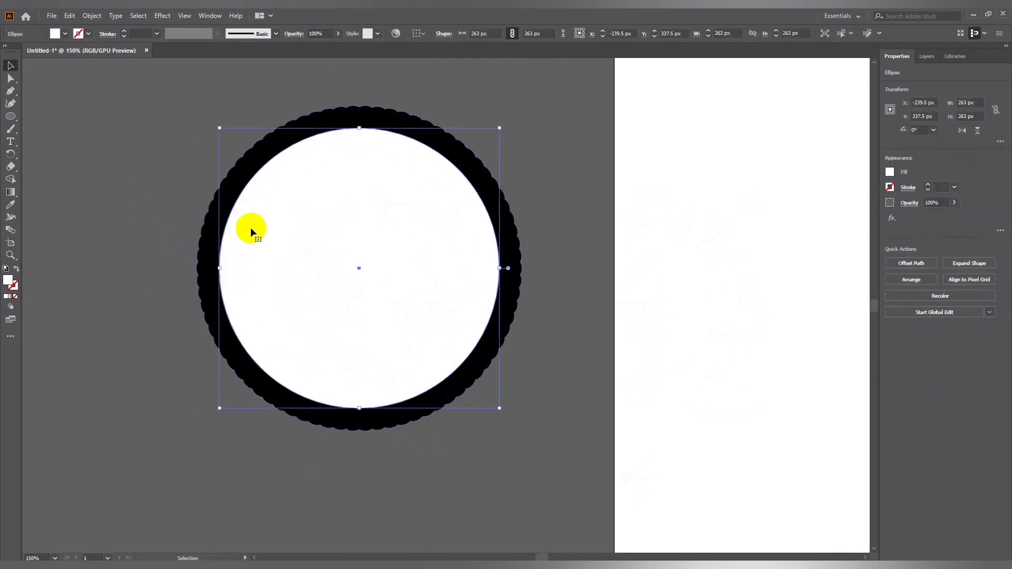
Draw a wide white rectangle band across the middle of the circle.
left_click(52, 175)
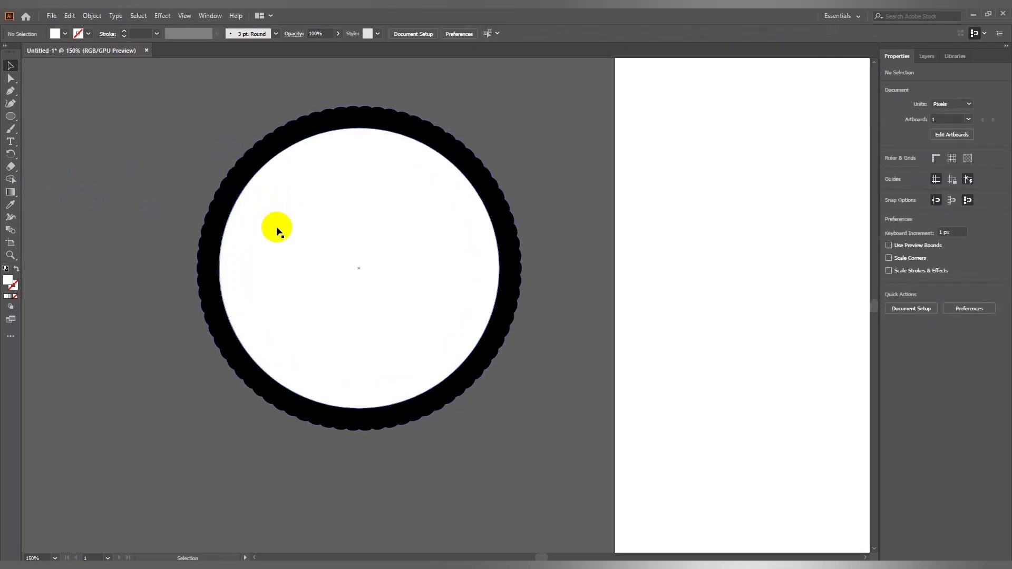
left_click_drag(11, 117, 36, 117)
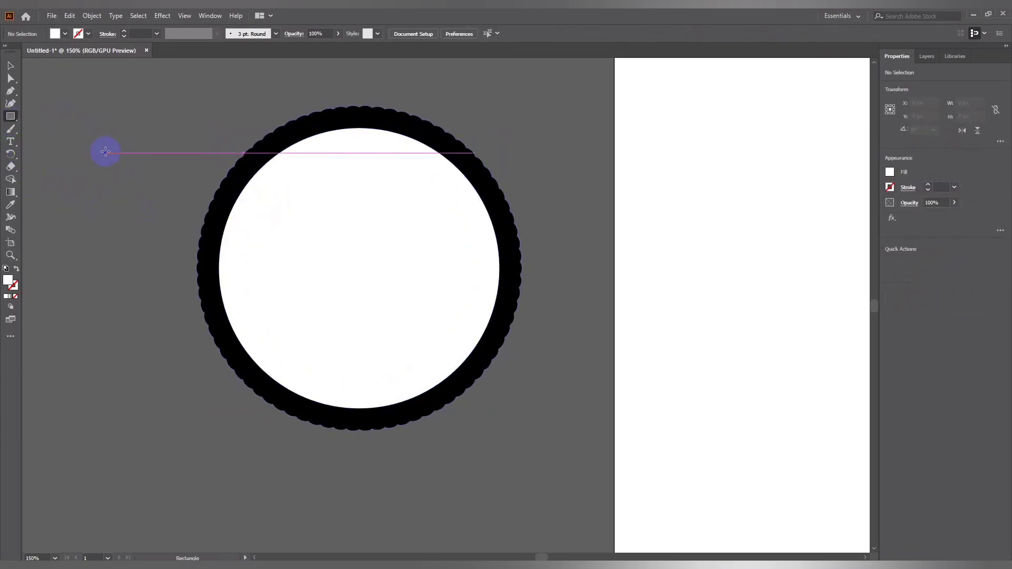
left_click_drag(175, 246, 539, 288)
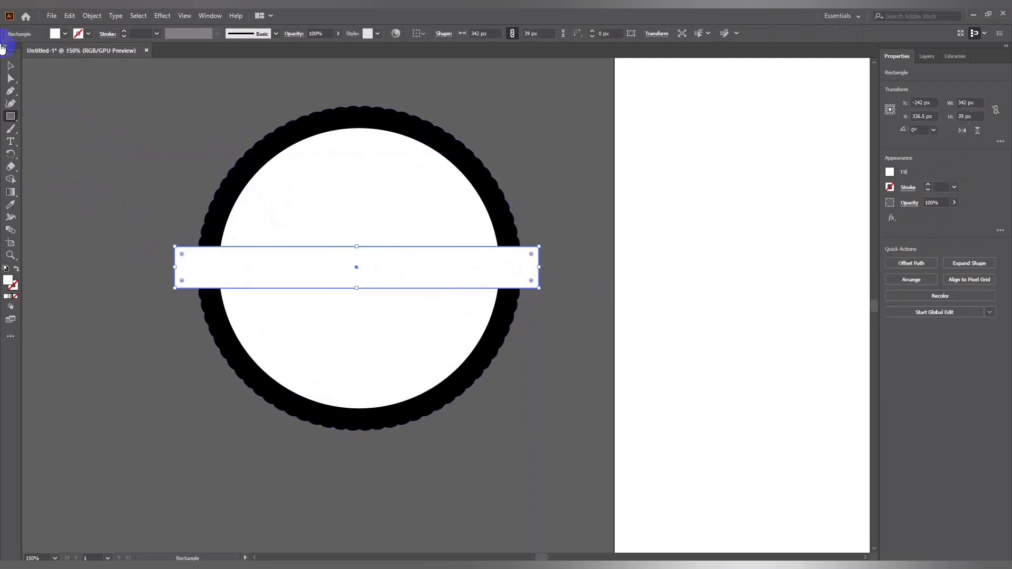
left_click(11, 65)
mouse_move(385, 259)
left_mouse_down()
mouse_move(385, 251)
mouse_move(357, 280)
left_mouse_up()
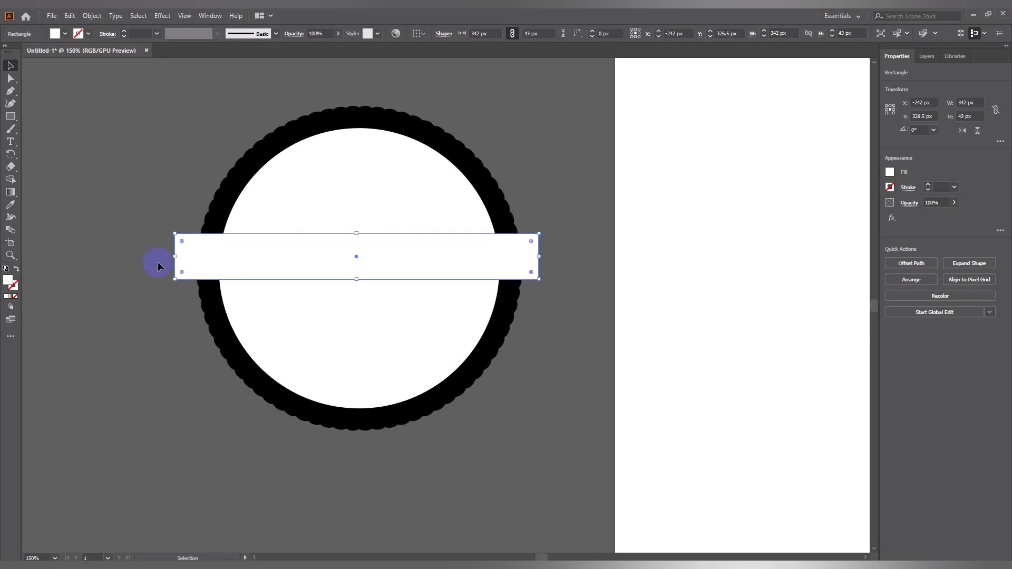
left_click_drag(158, 262, 125, 224)
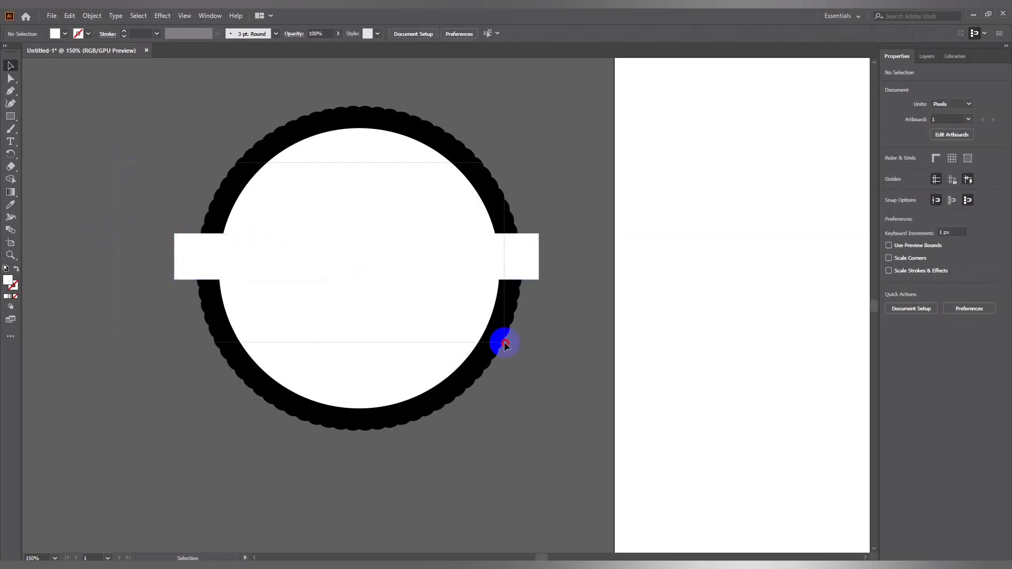
Center the band on the circles and scale it to about 361 px wide.
left_click_drag(118, 165, 524, 346)
left_click(452, 34)
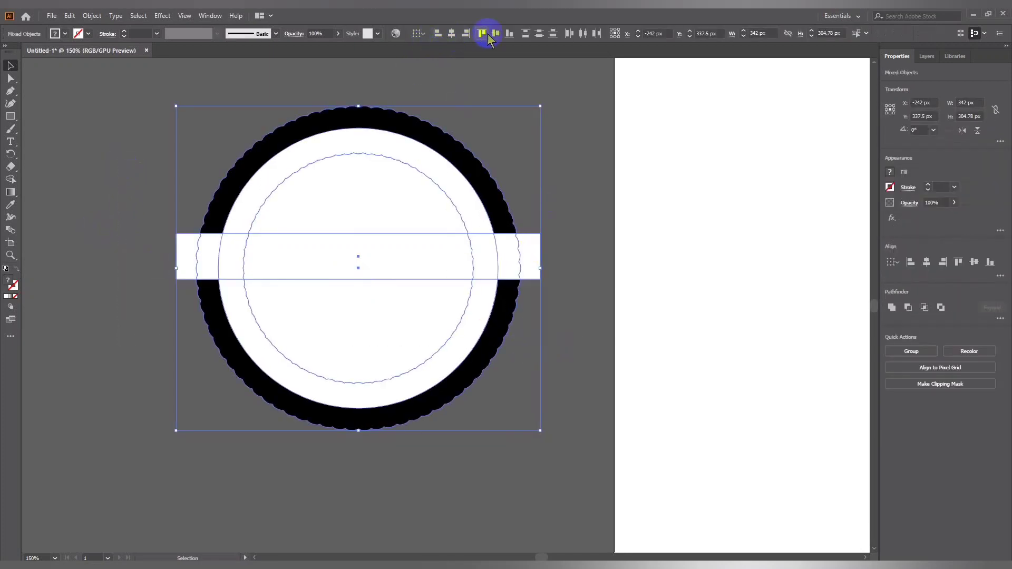
left_click(495, 34)
left_click(397, 270)
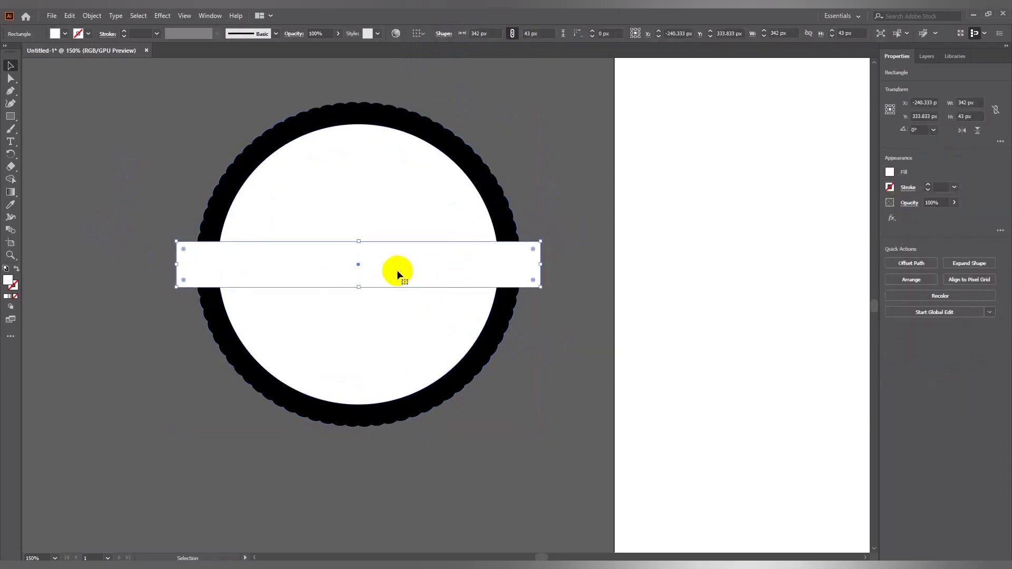
left_click(583, 193)
left_click(429, 271)
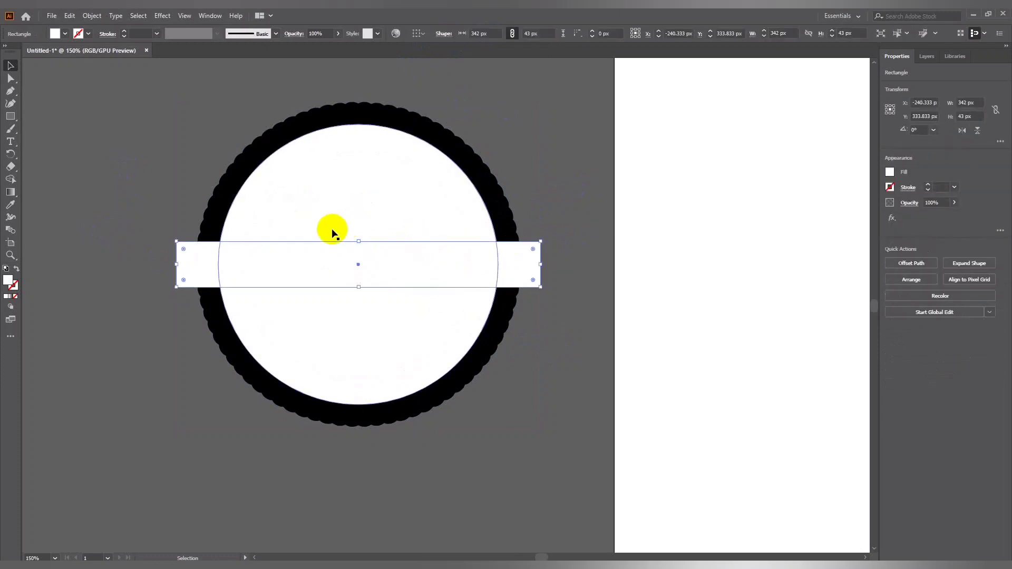
left_click_drag(541, 244, 551, 240)
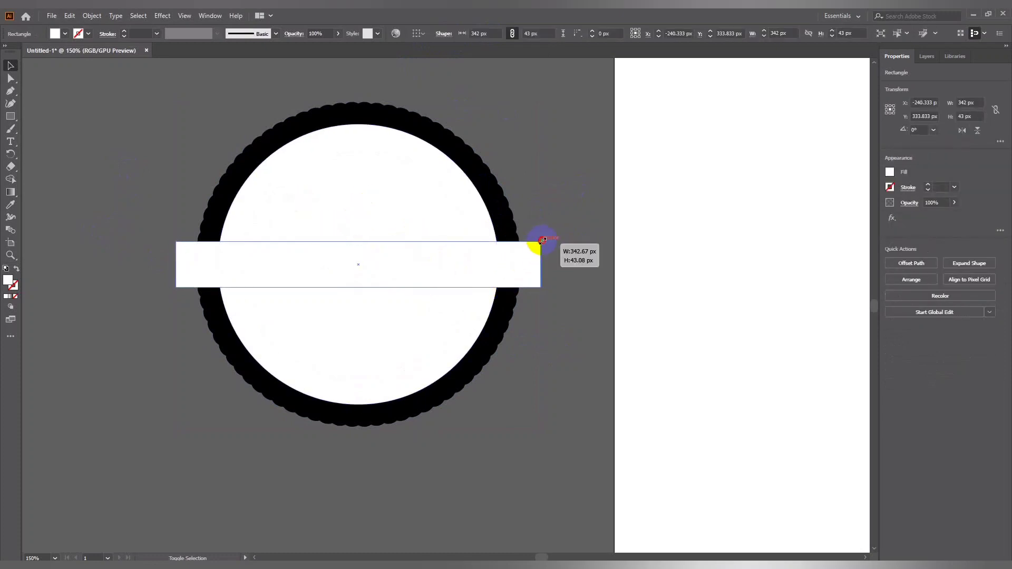
left_click(582, 254)
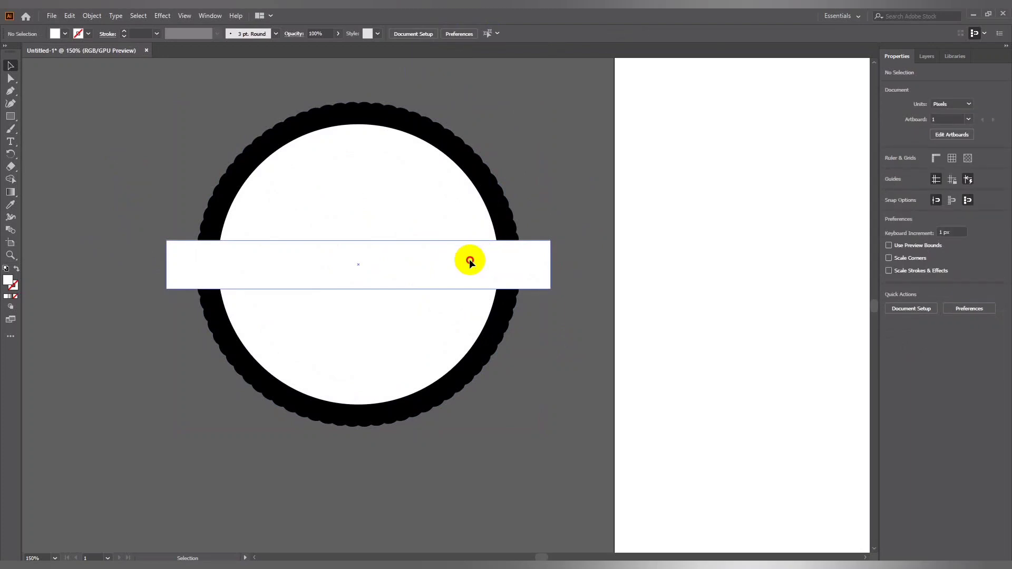
left_click(470, 260)
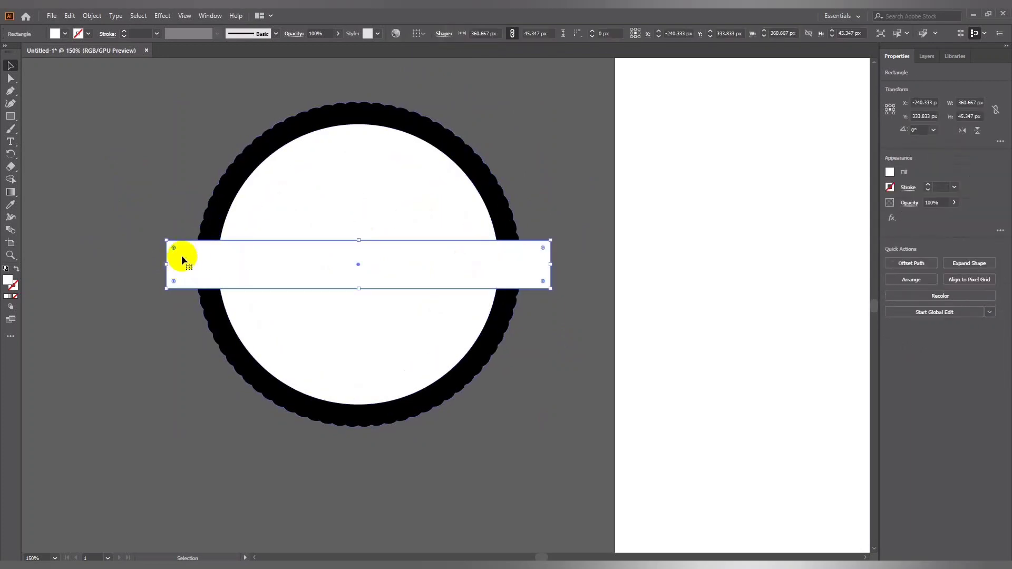
Copy the white band and paste a duplicate behind it.
left_click(153, 198)
left_click(191, 267)
left_click(70, 15)
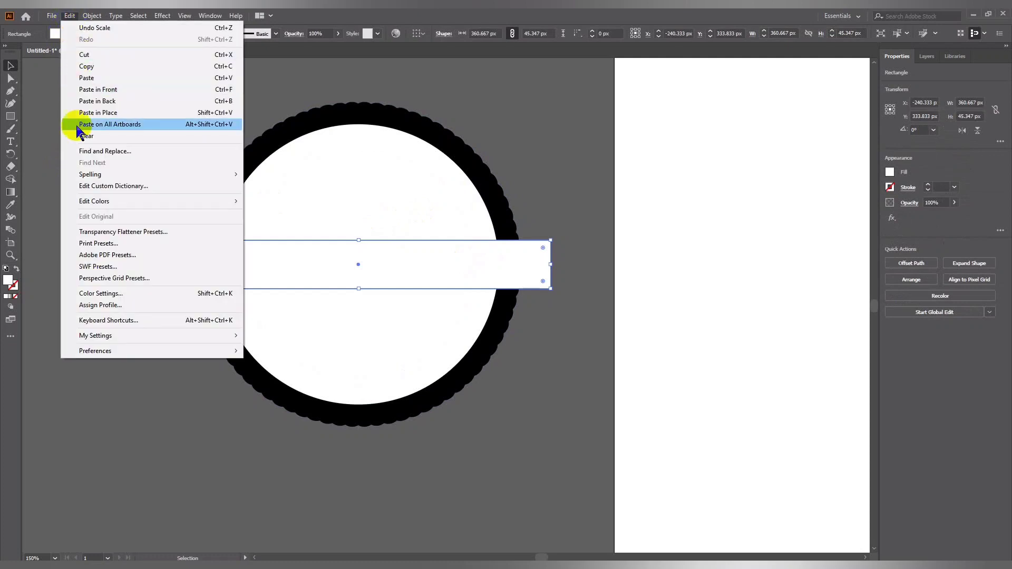
left_click(100, 66)
left_click(69, 16)
left_click(115, 101)
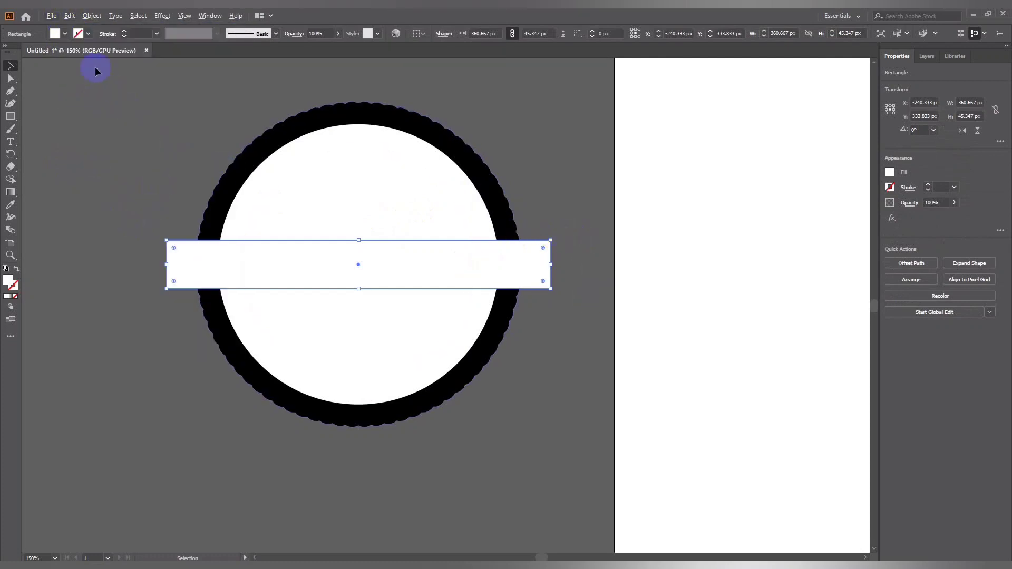
Fill the duplicate black, enlarge it beyond the white band and nudge it down.
left_click(65, 33)
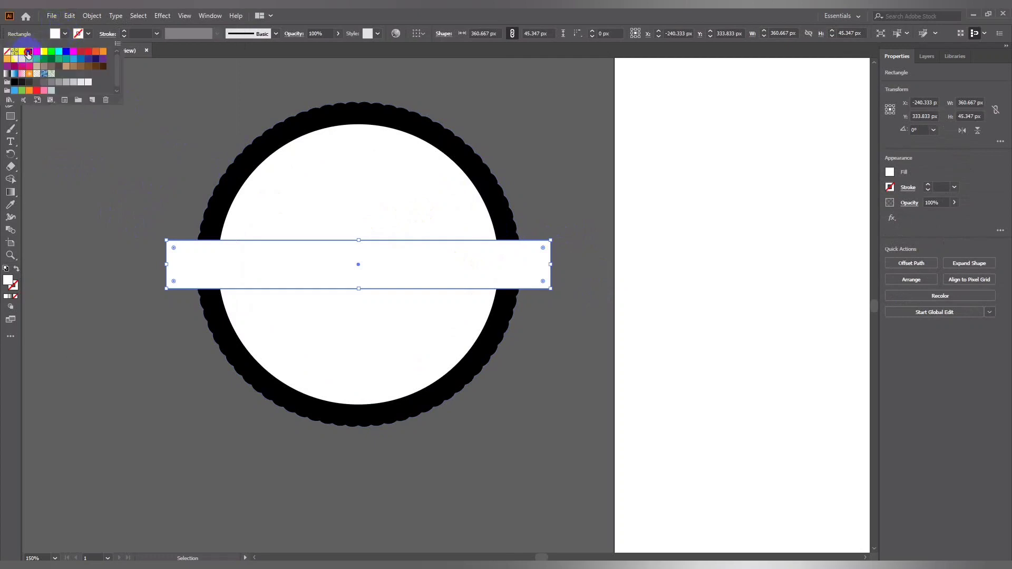
left_click(23, 54)
left_click_drag(548, 245, 567, 232)
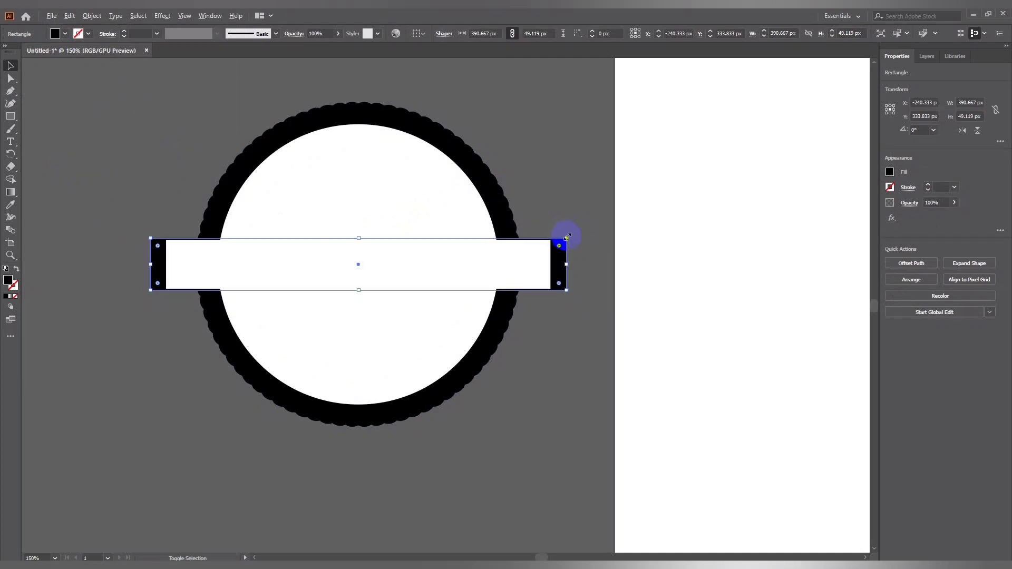
left_click_drag(566, 232, 585, 229)
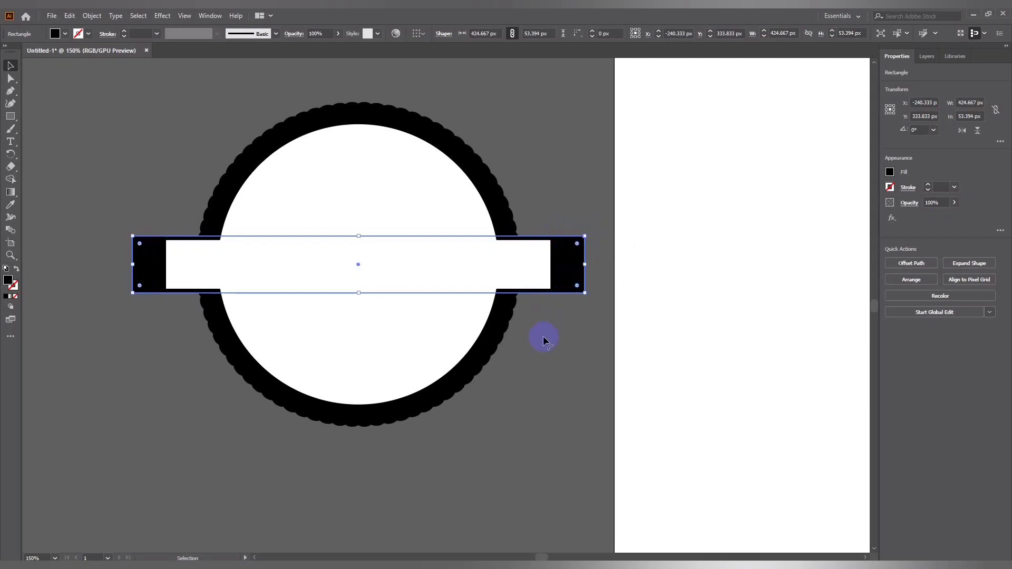
key("Down")
key("Down")
key("Down")
key("Down")
key("Down")
key("Down")
key("Down")
key("Down")
key("Down")
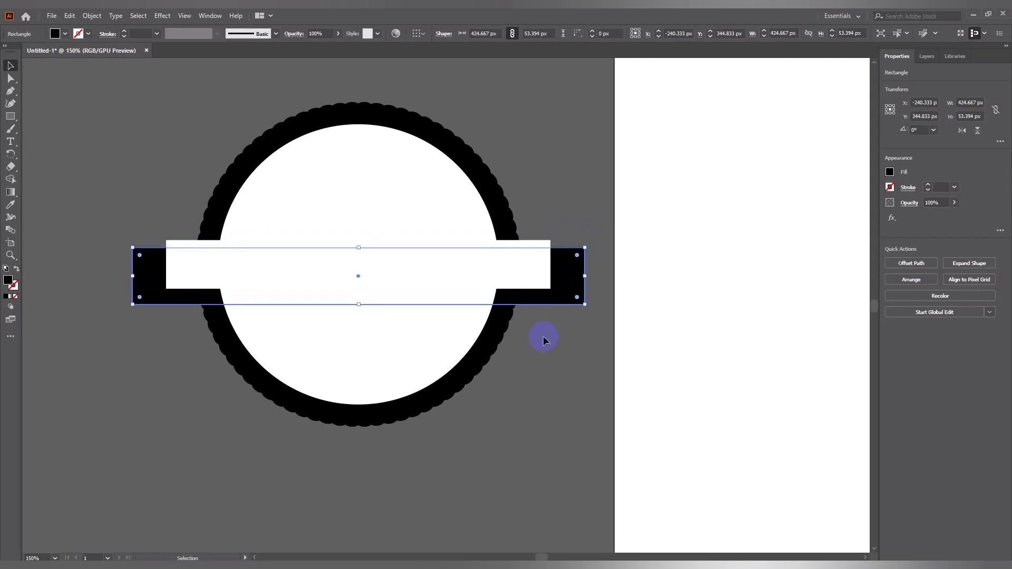
key("Down")
key("Down")
key("Down")
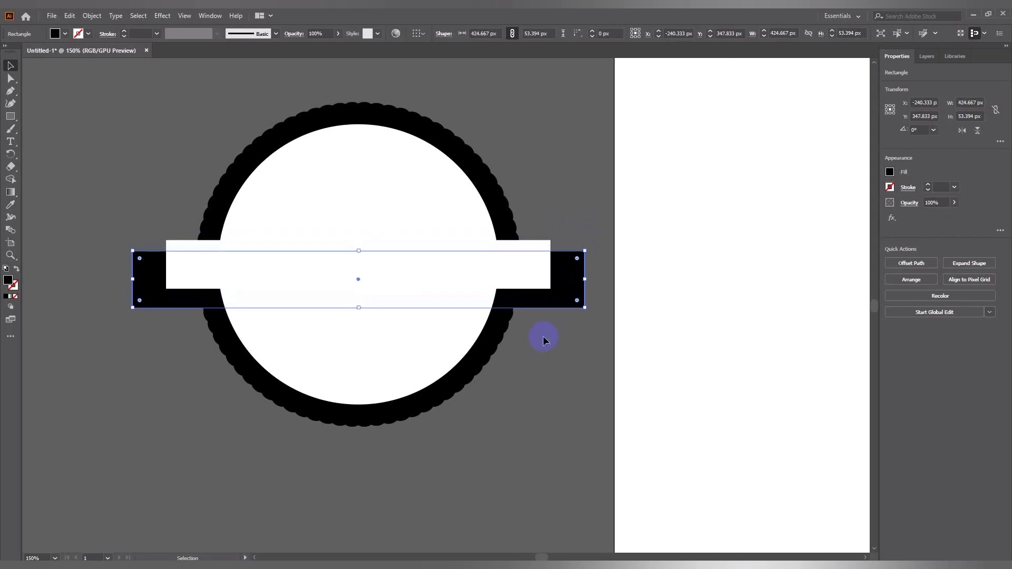
Narrow the black bar slightly to about 410.667 × 51.634 px.
left_click(544, 350)
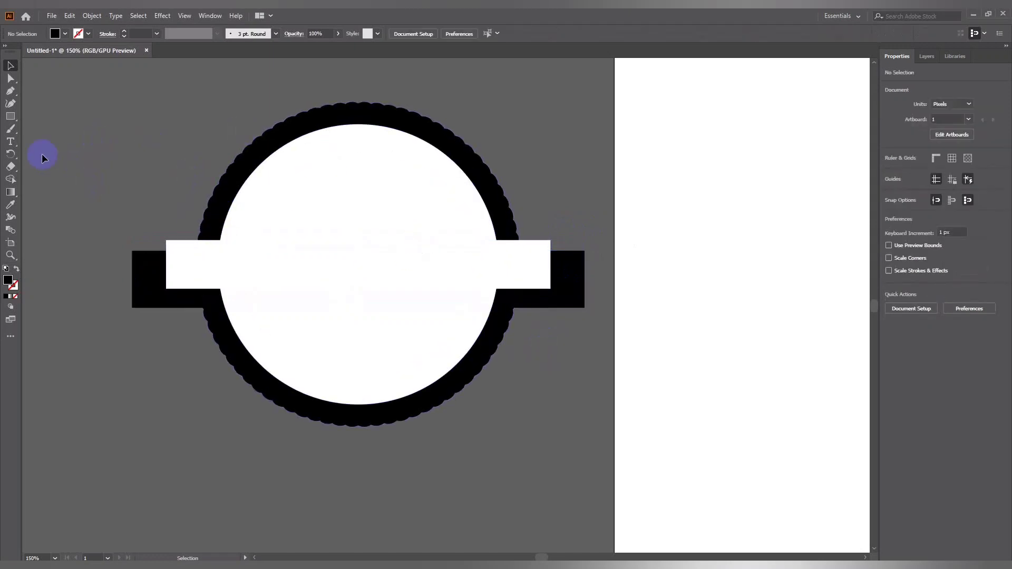
left_click(140, 266)
left_click_drag(584, 251, 577, 252)
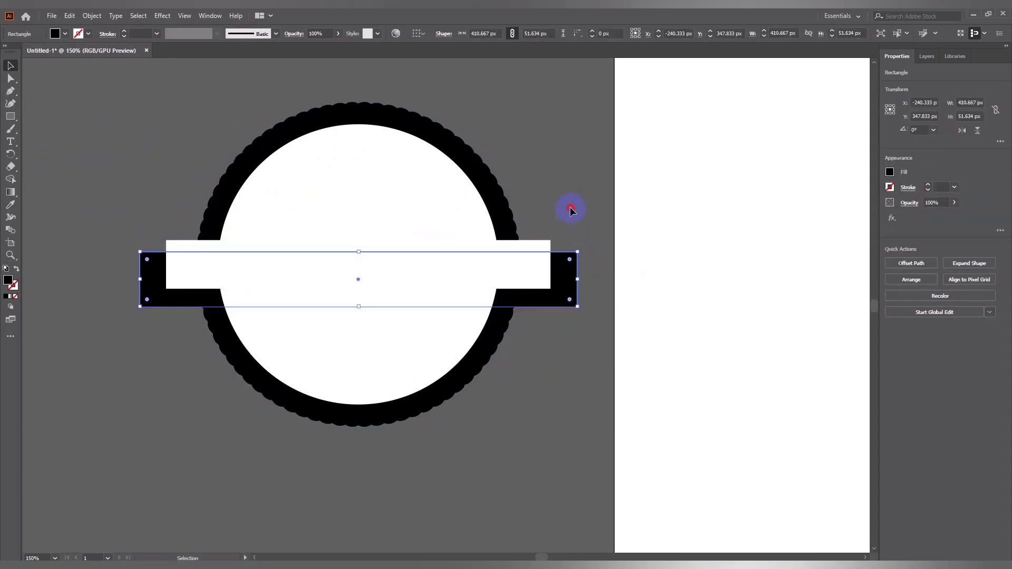
left_click(572, 211)
left_click(558, 288)
left_click(130, 282)
Draw a black triangle with the Pen tool at the band's left end, pointing inward.
left_click_drag(84, 380, 216, 396)
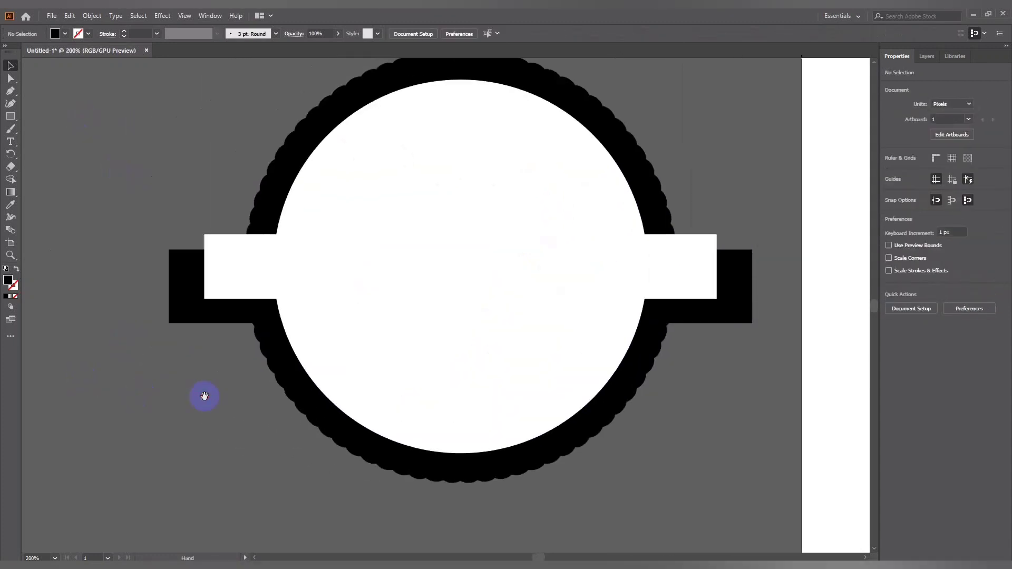
left_click(186, 260)
left_click(140, 212)
left_click(10, 91)
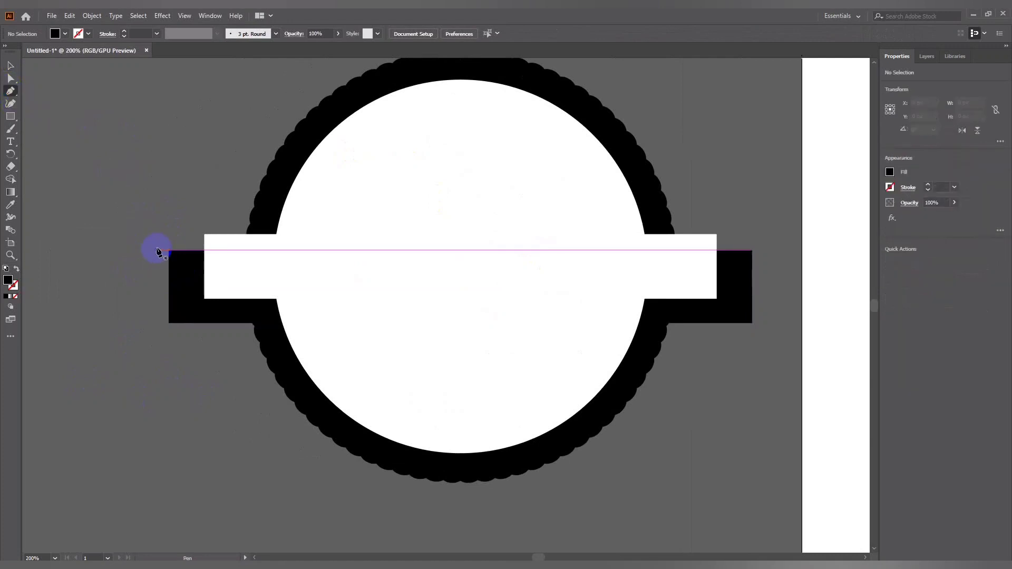
left_click(157, 244)
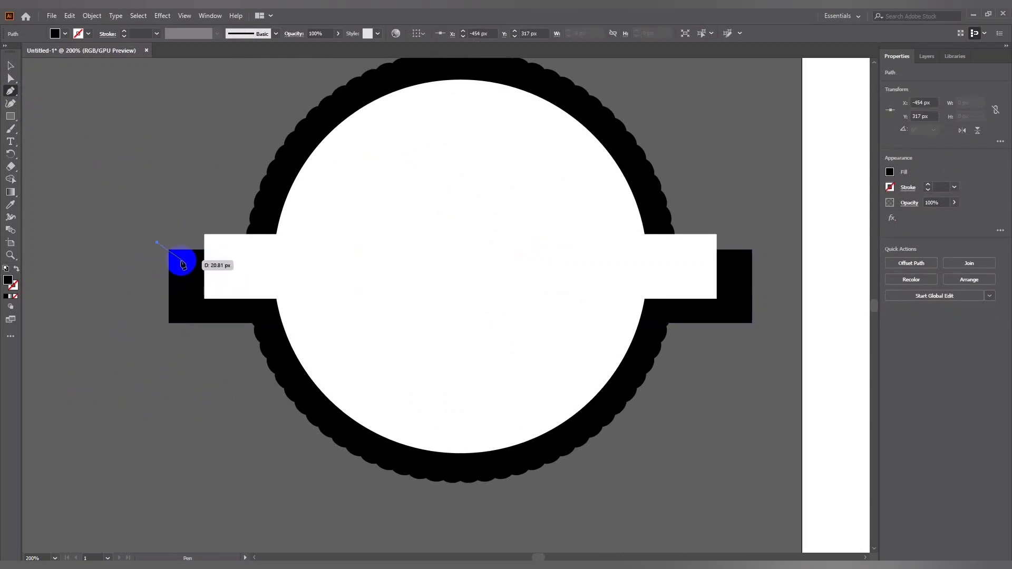
left_click(167, 240, "ctrl")
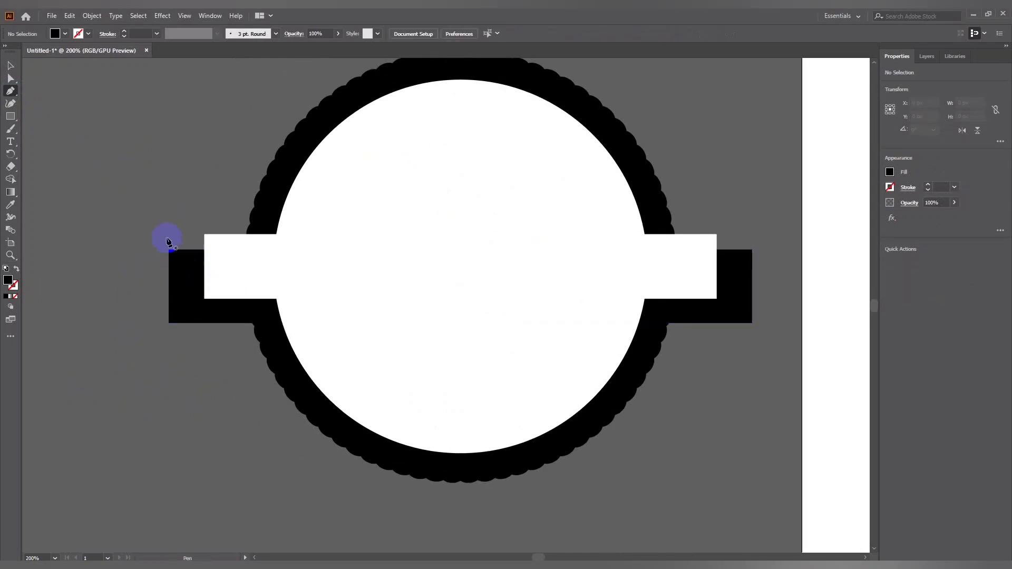
left_click(149, 222)
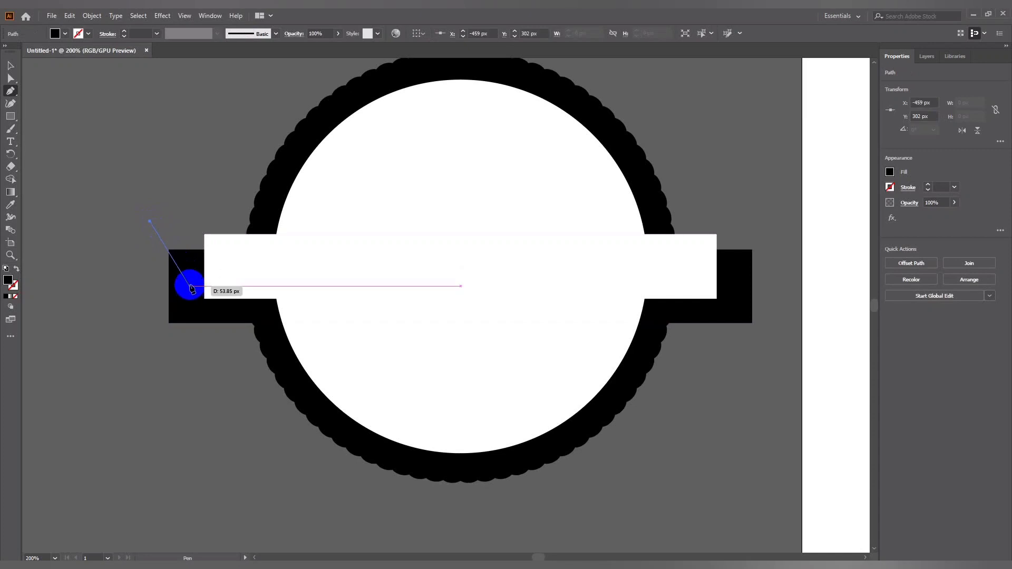
left_click(190, 286)
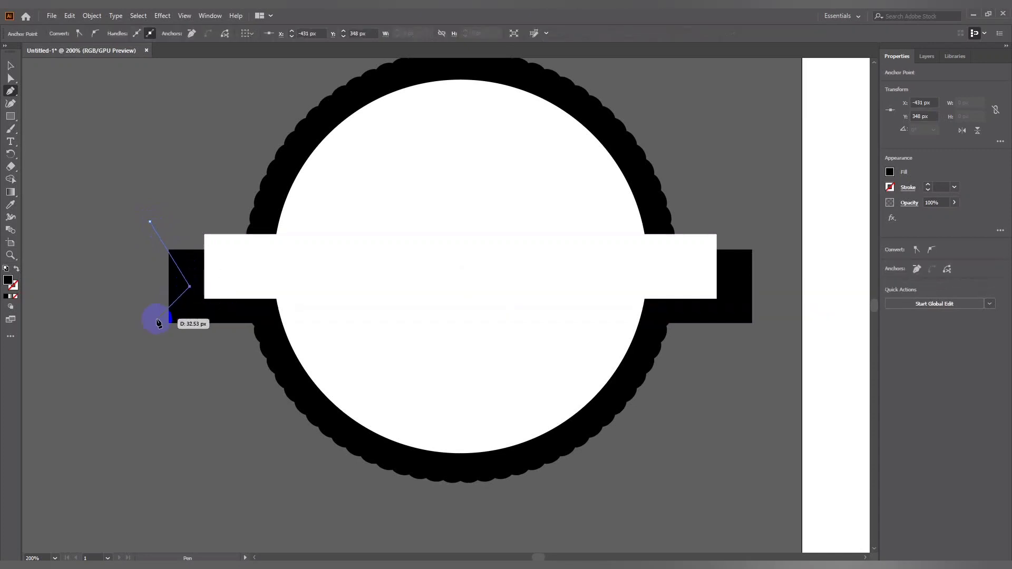
left_click(150, 352)
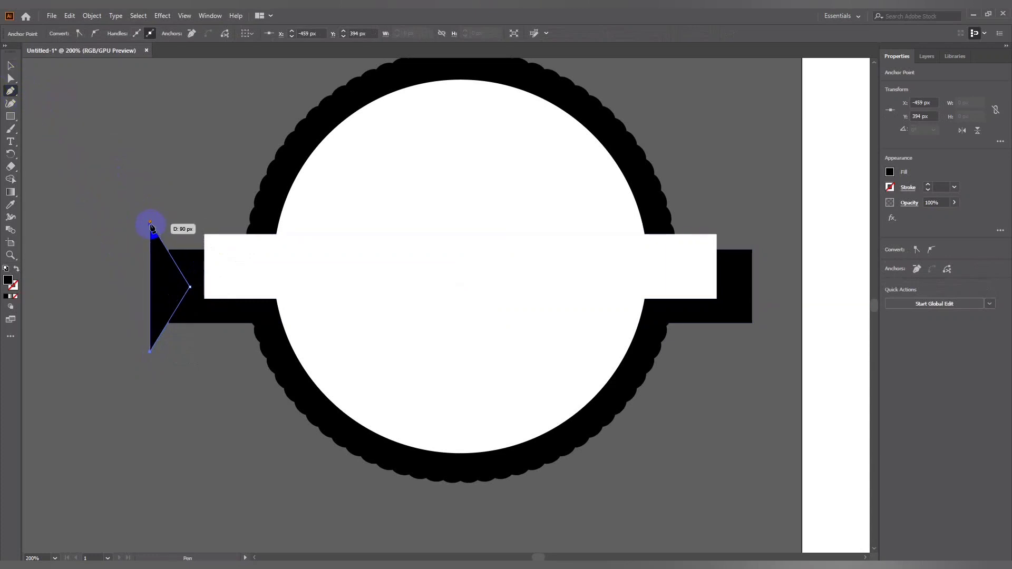
key("v")
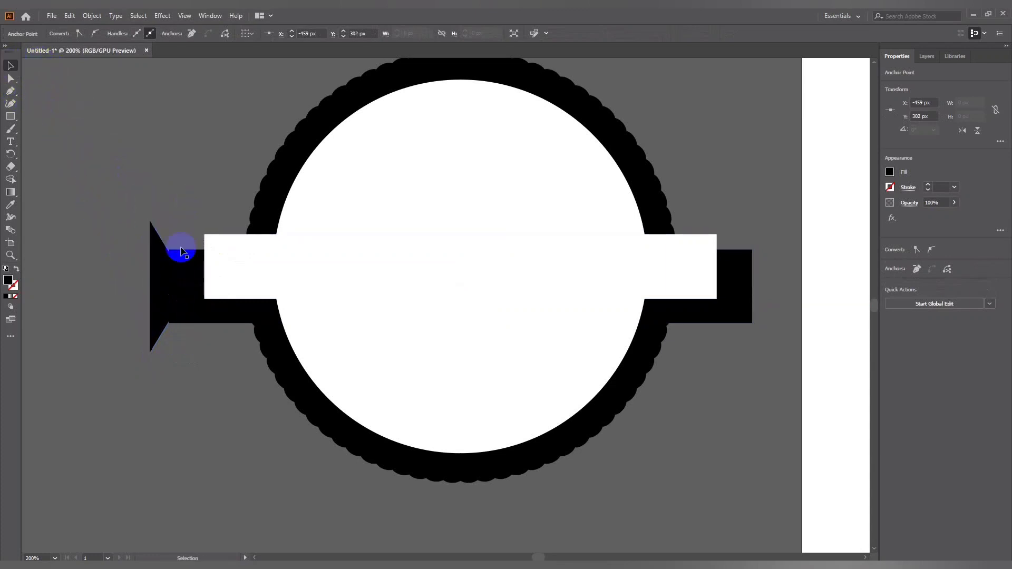
Paste a triangle copy behind, move it to the right end and reflect it horizontally.
left_click(181, 251)
left_click(69, 15)
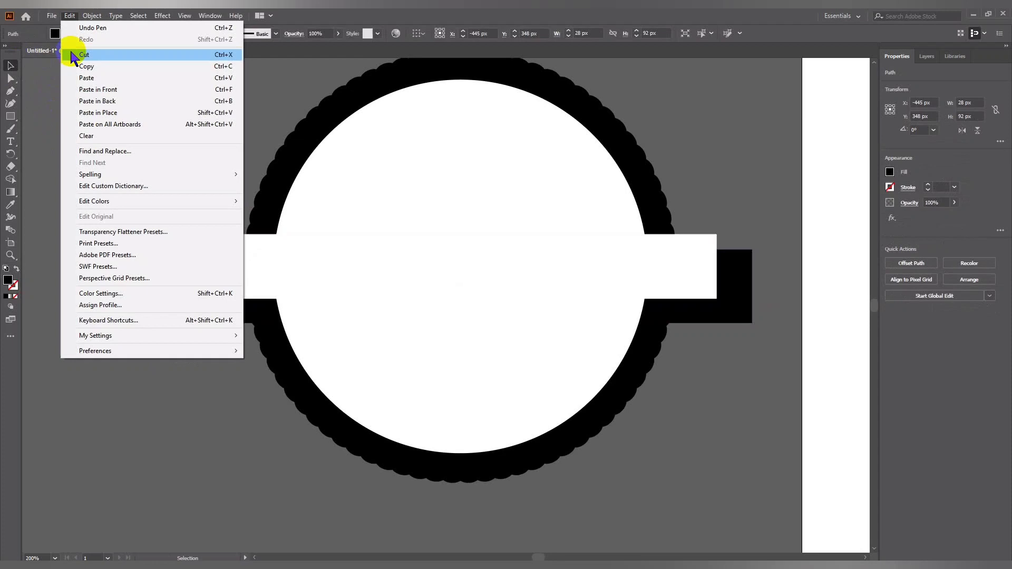
left_click(100, 67)
left_click(69, 16)
left_click(100, 101)
left_click(160, 210)
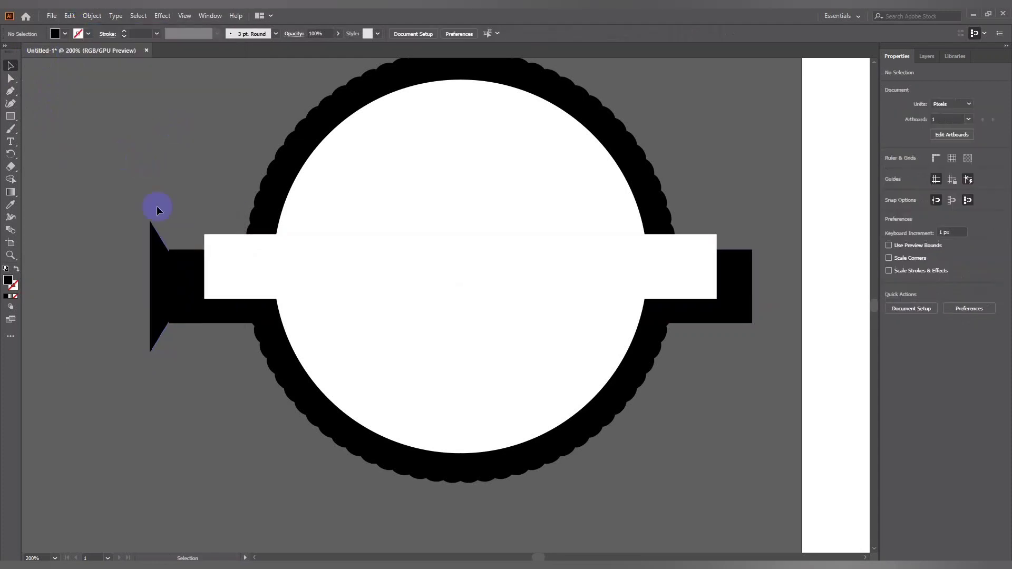
left_click_drag(169, 282, 732, 309)
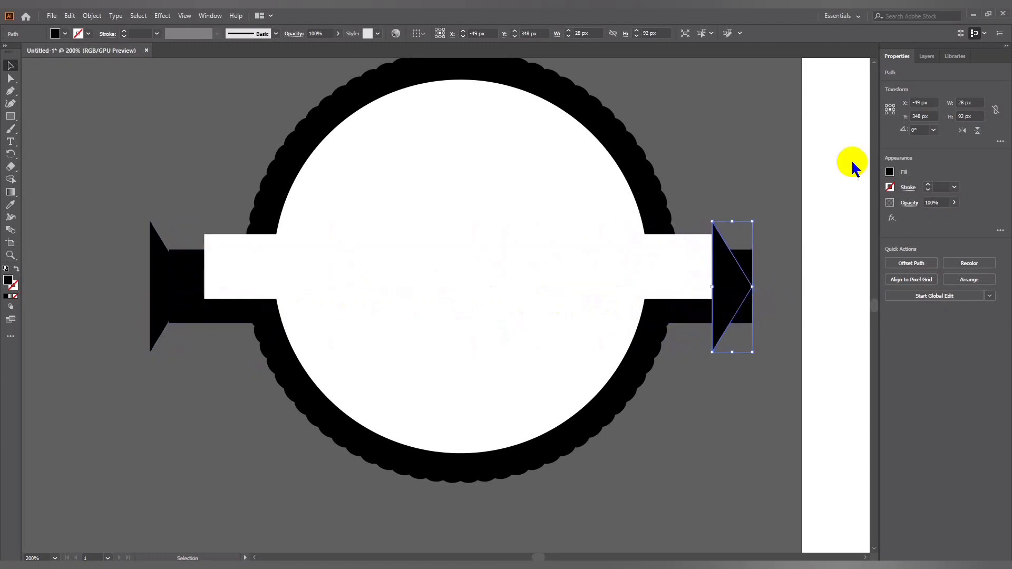
left_click(961, 130)
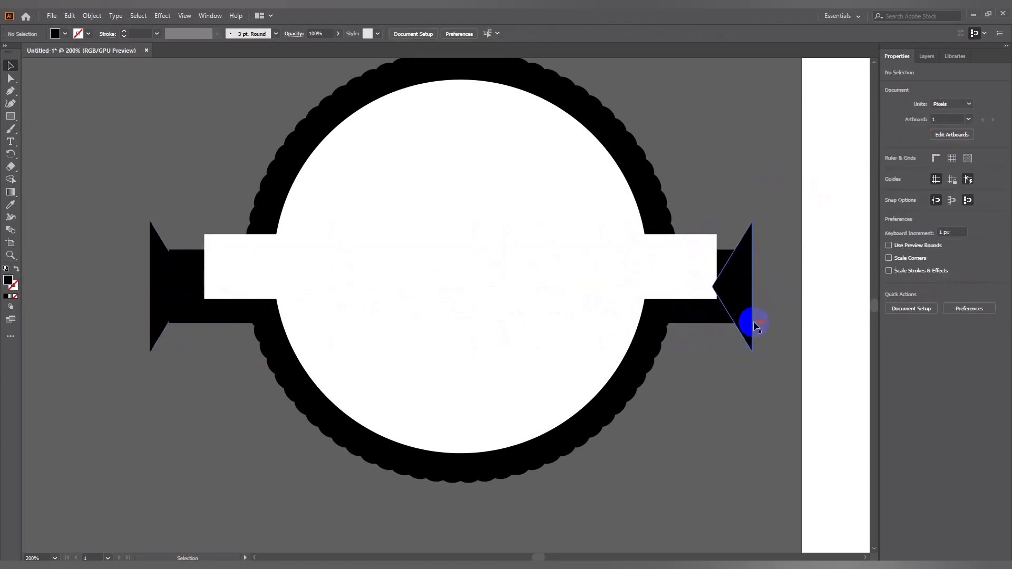
Select the black band with both triangles and dock the Pathfinder panel.
left_click(709, 315, "shift")
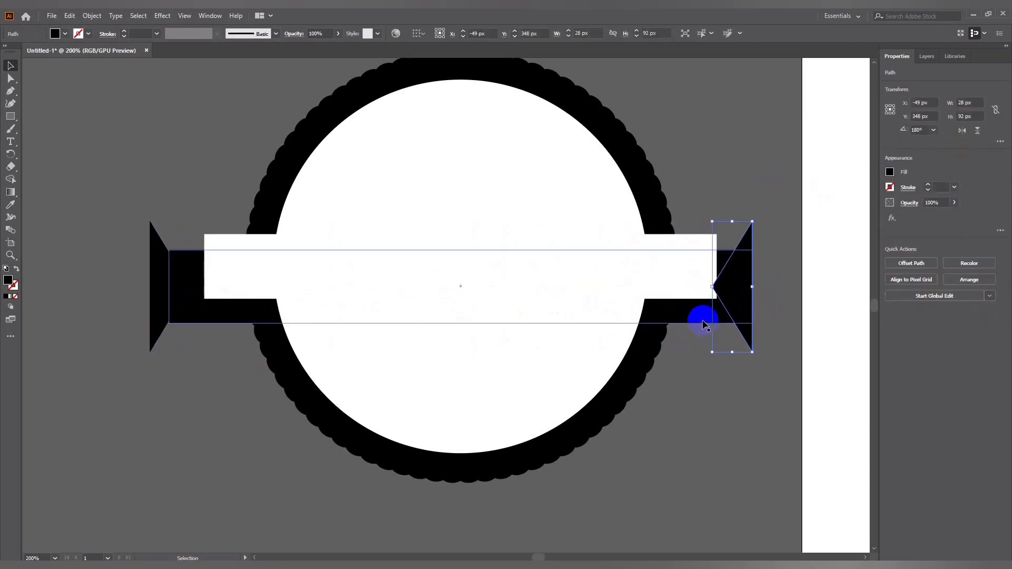
left_click(793, 352)
left_click(731, 320)
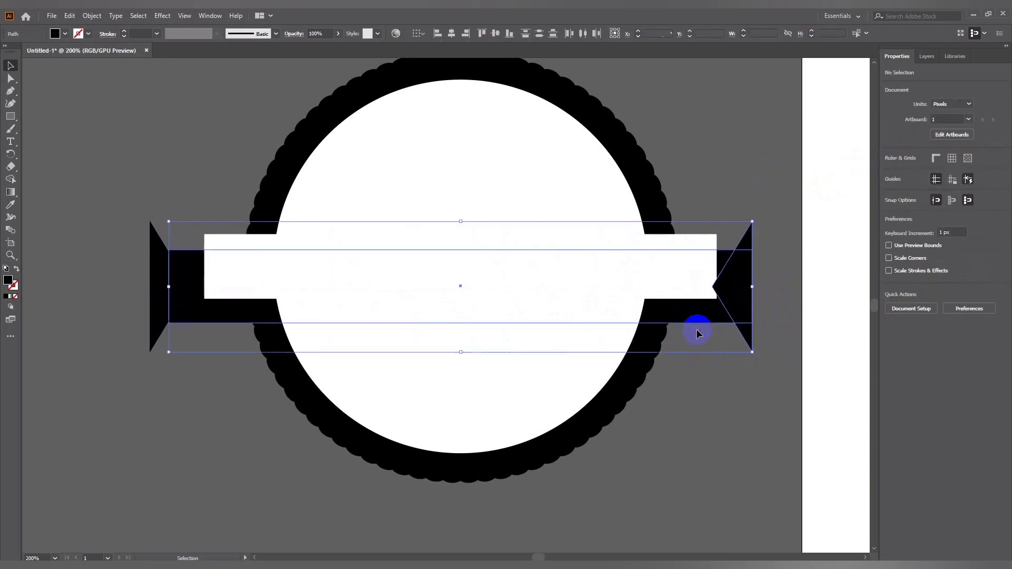
left_click(166, 264, "shift")
left_click(210, 15)
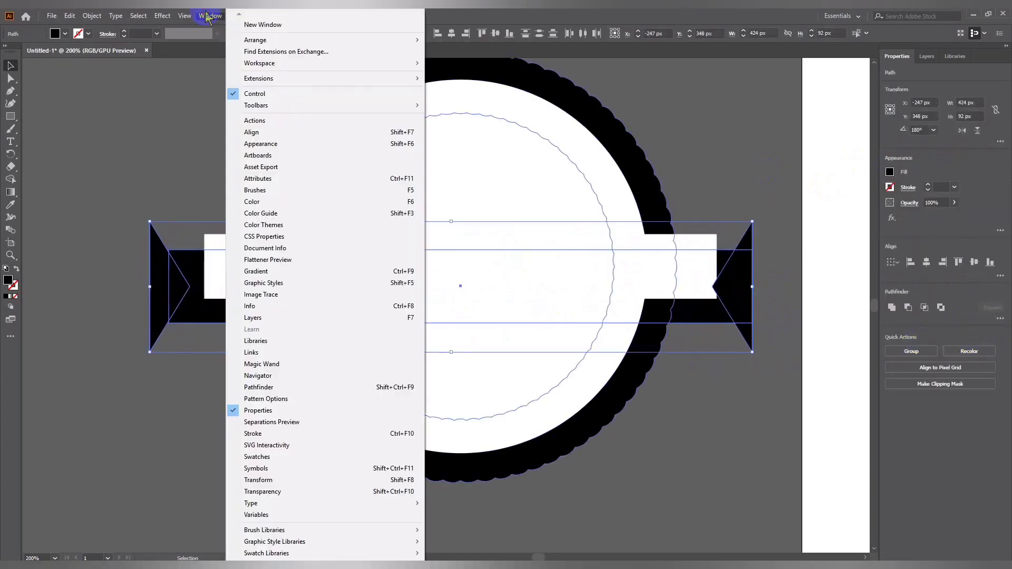
left_click(289, 388)
left_click_drag(85, 368, 921, 414)
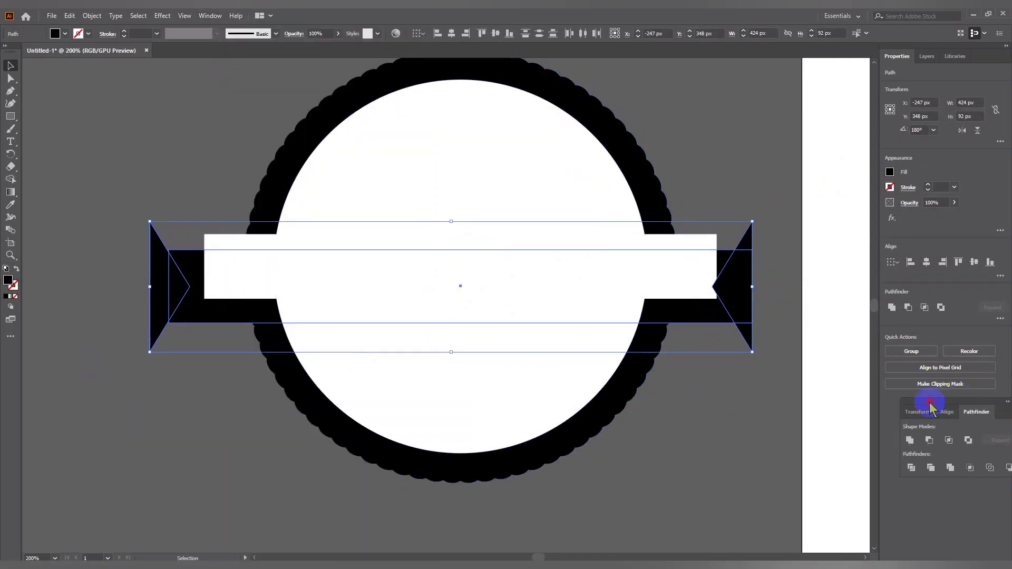
Divide the band and triangles, ungroup the pieces and select the right-end piece.
left_click(904, 472)
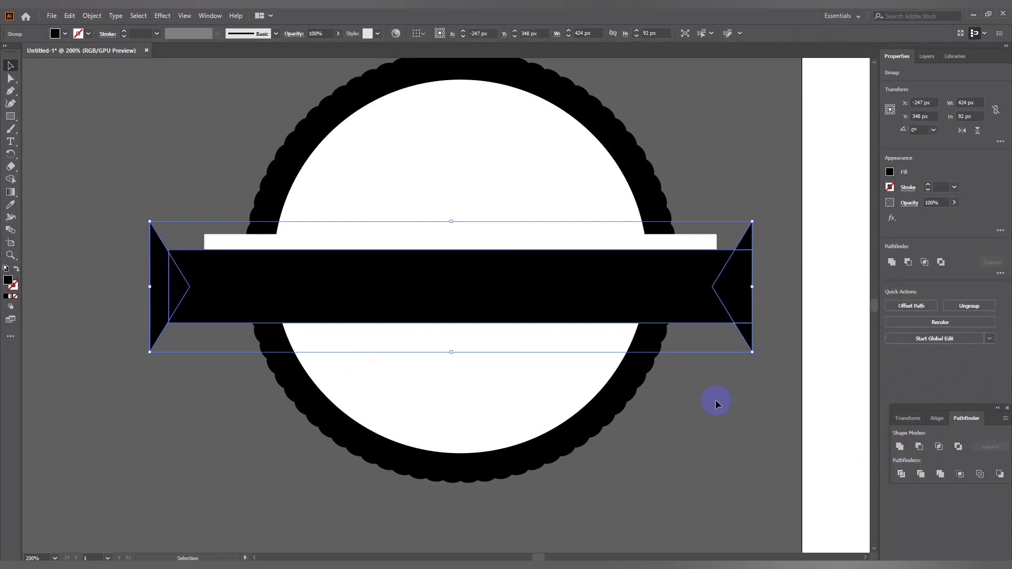
left_click(731, 383)
right_click(738, 307)
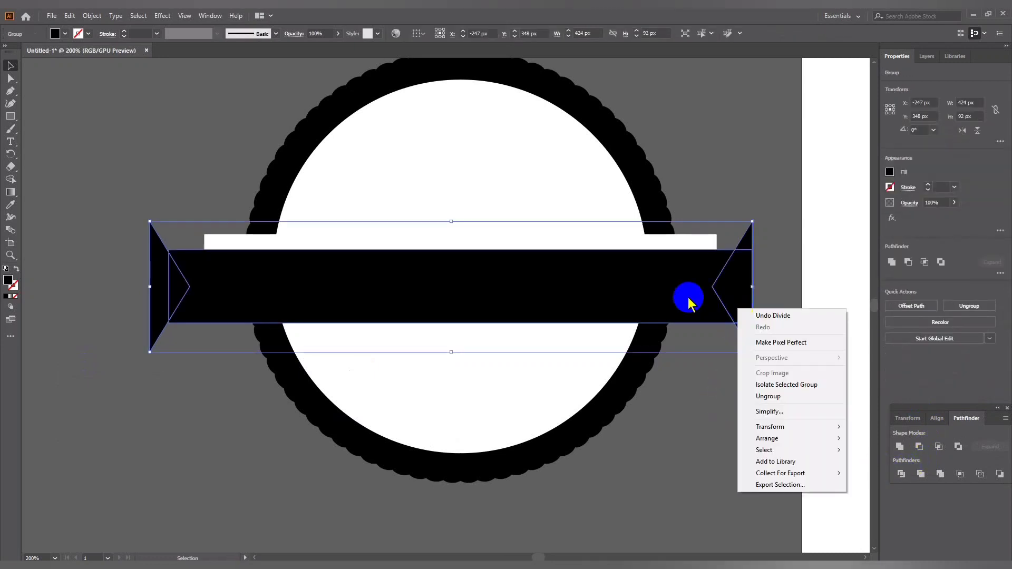
left_click(765, 395)
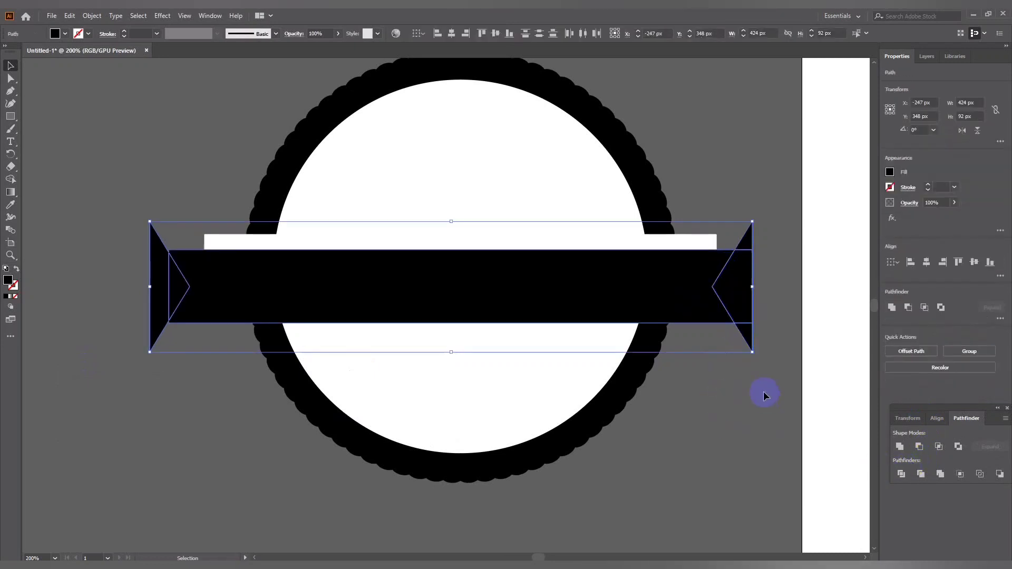
left_click(757, 274)
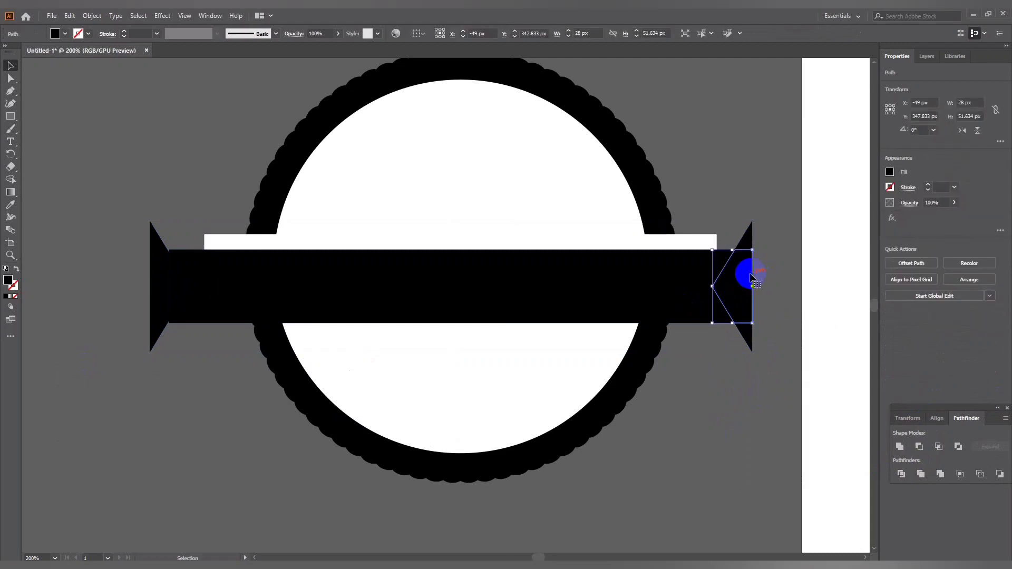
Delete the leftover end pieces so both ribbon ends are notched.
key("Delete")
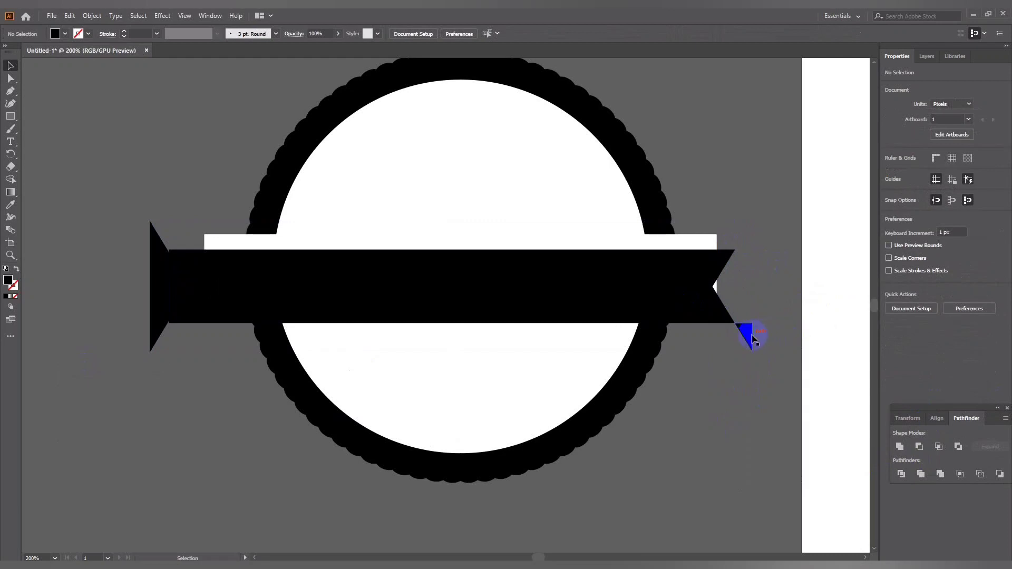
left_click(290, 282)
left_click(157, 310)
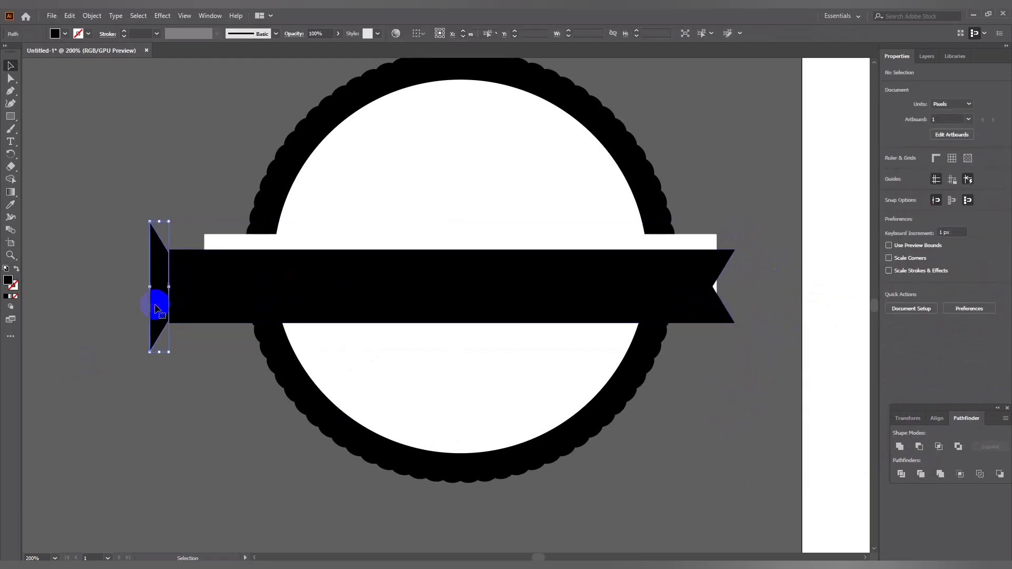
key("Delete")
left_click(176, 303)
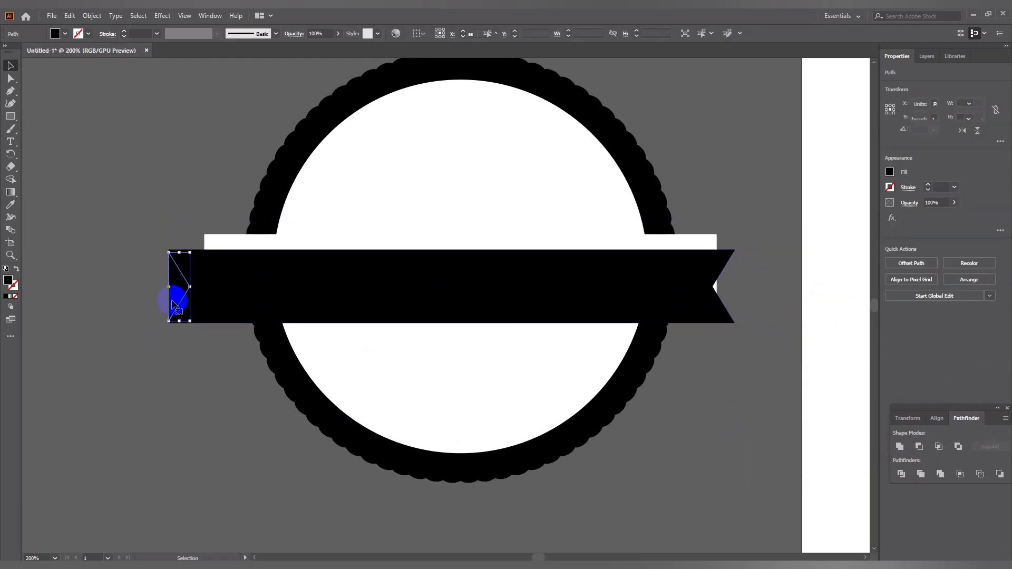
key("Delete")
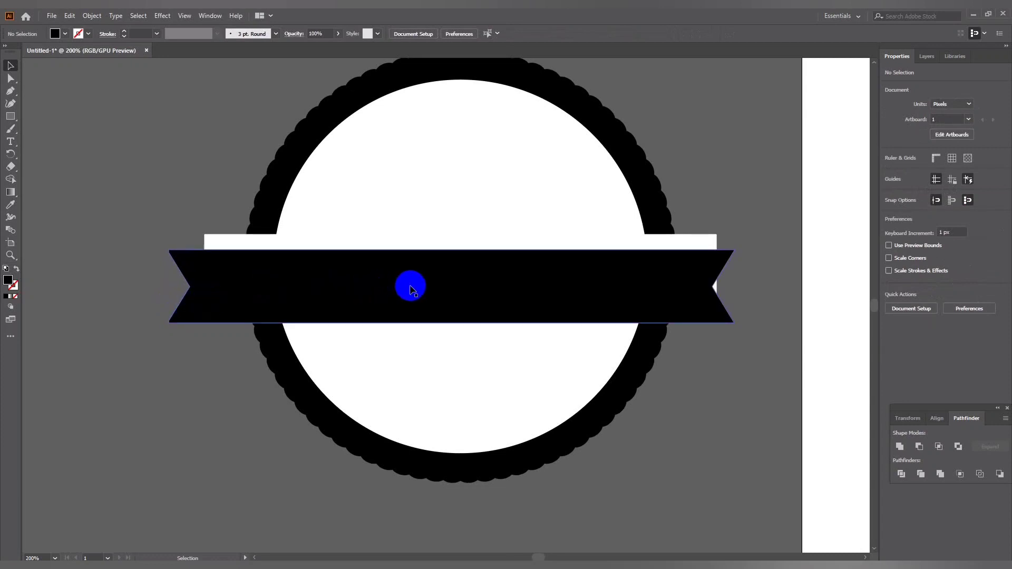
Align the ribbon, white band and scalloped circles to a common horizontal centre.
left_click(411, 287)
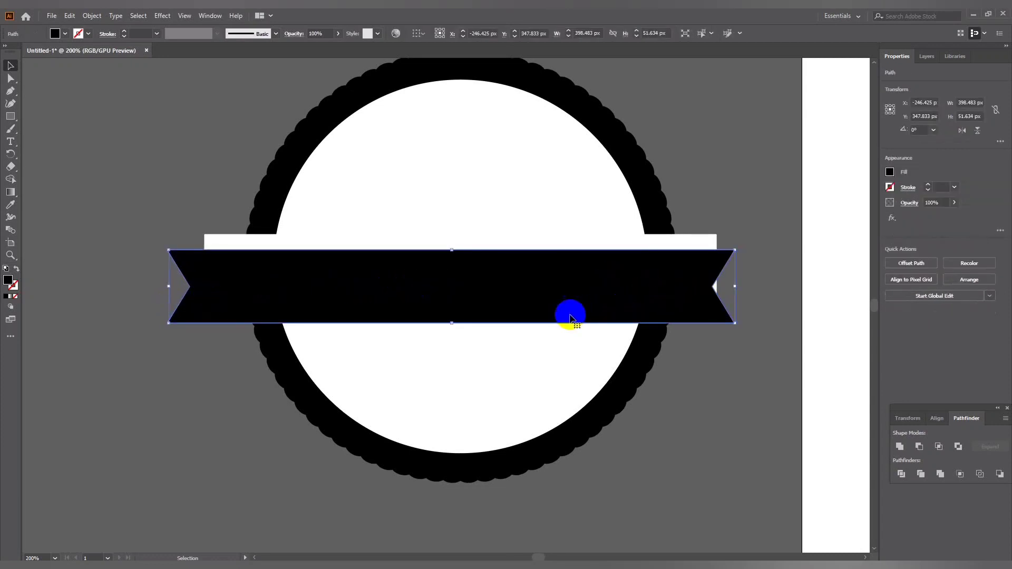
mouse_move(179, 165)
left_mouse_down()
mouse_move(297, 244)
mouse_move(633, 362)
left_mouse_up()
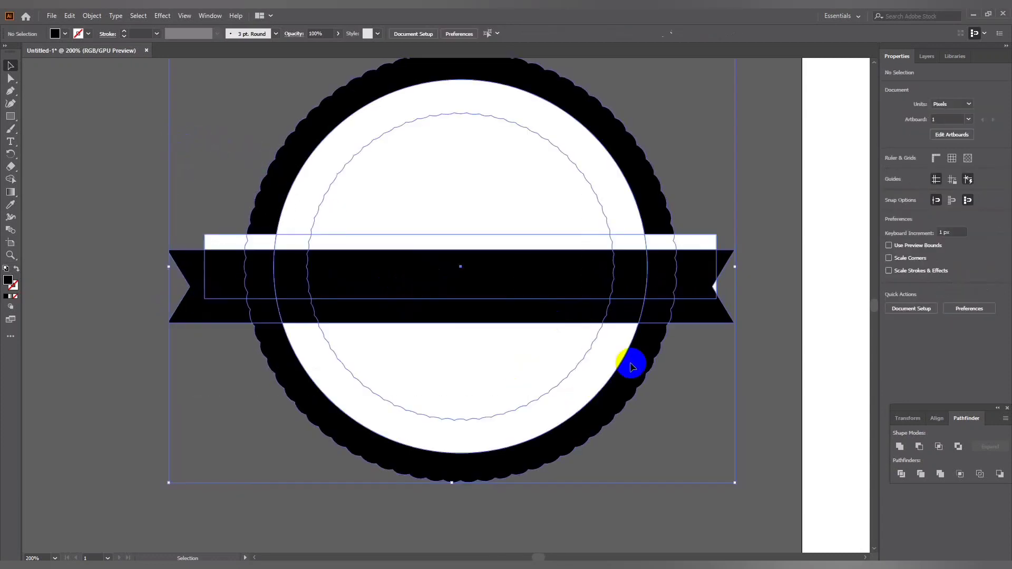
left_click(451, 33)
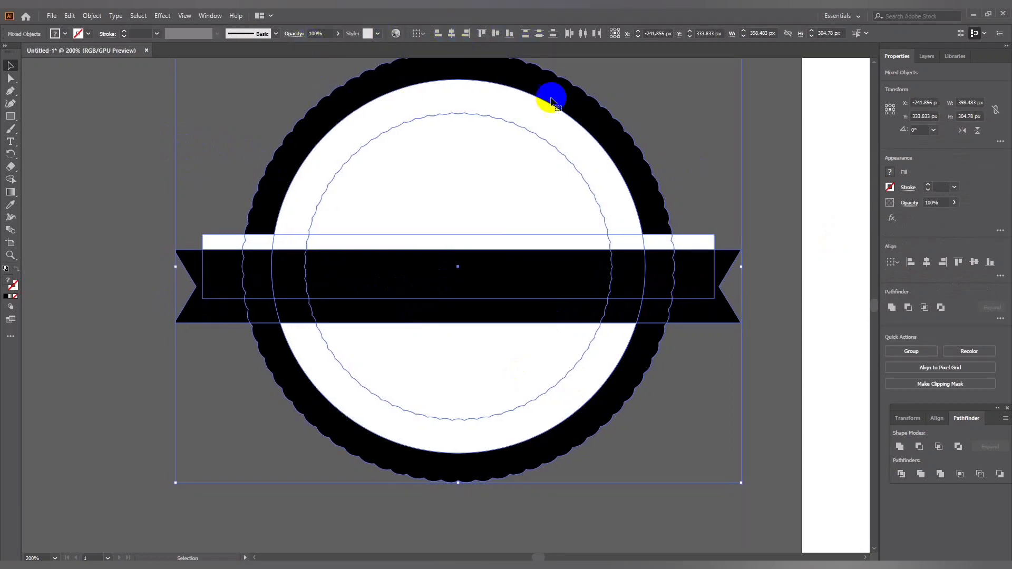
left_click(705, 181)
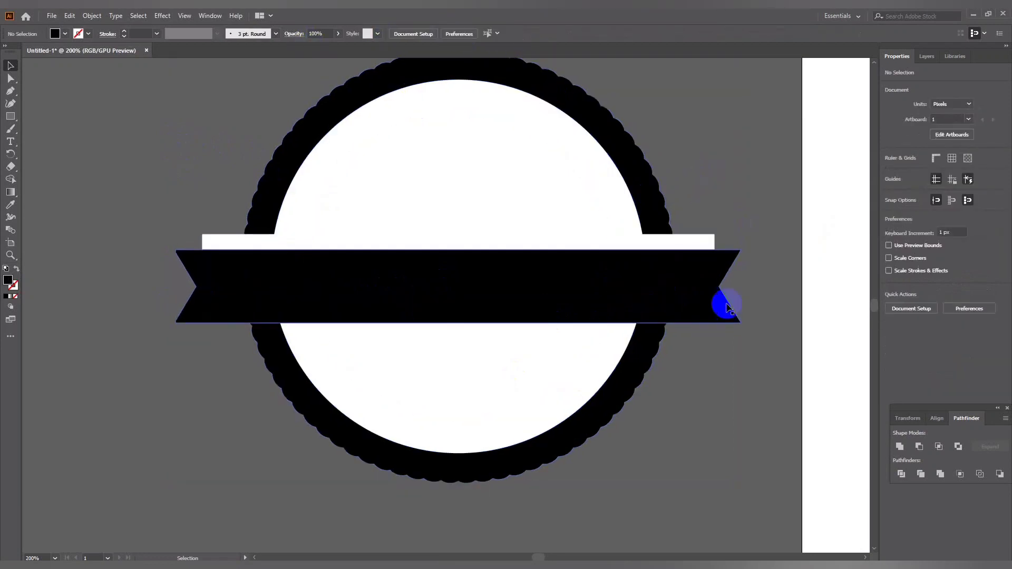
Widen the black ribbon slightly and make it a little less tall.
left_click(680, 301)
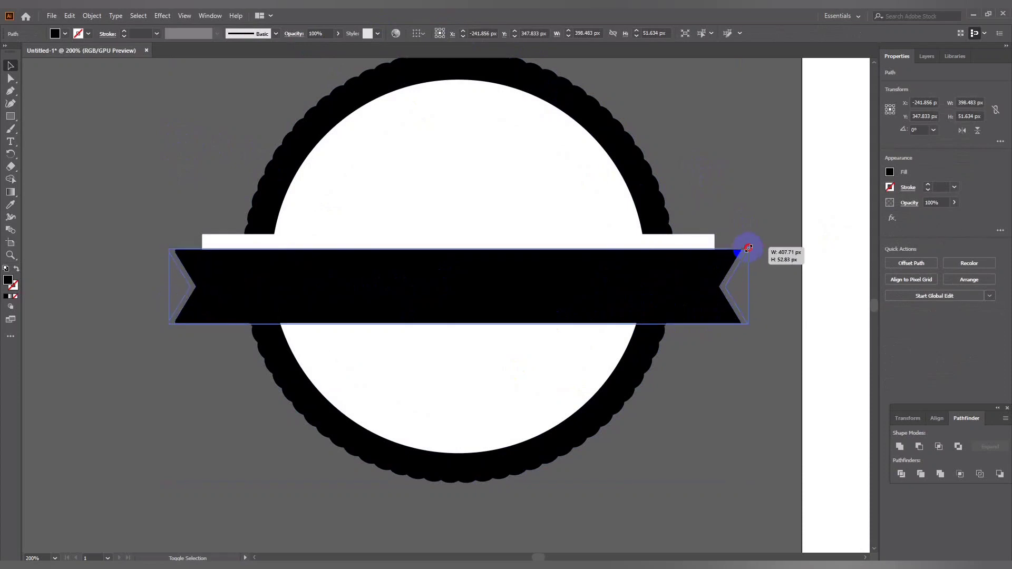
left_click_drag(740, 252, 748, 248)
left_click_drag(457, 248, 459, 258)
left_click(745, 174)
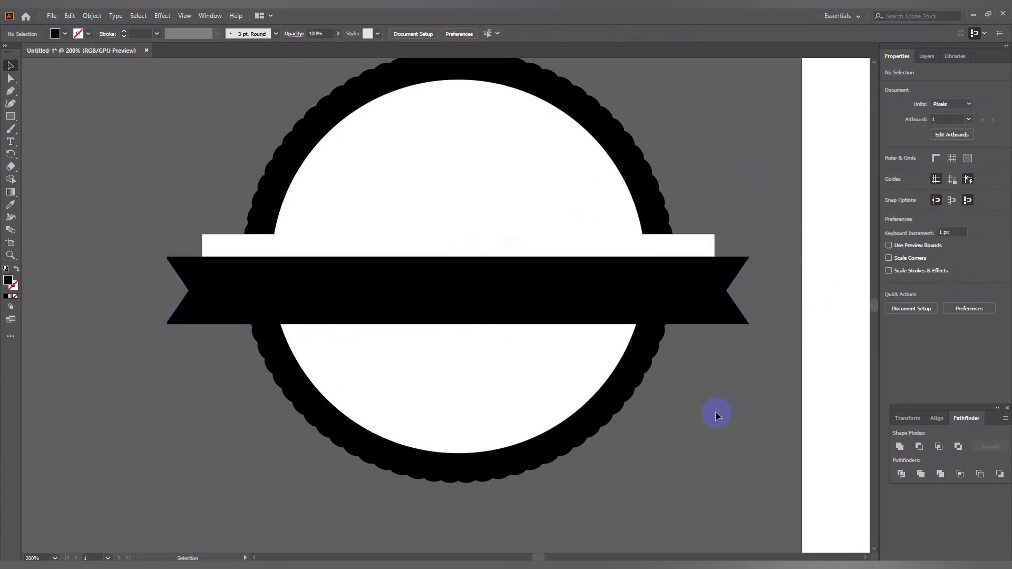
Set the ribbon to 44 px tall, nudge it down, and send it behind the white band.
left_click(702, 315)
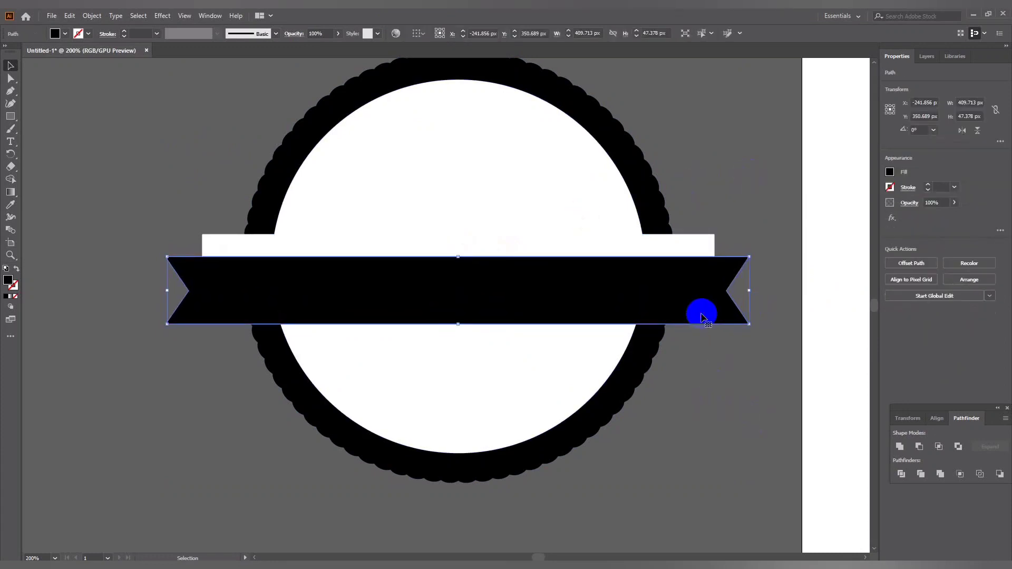
left_click_drag(458, 324, 457, 319)
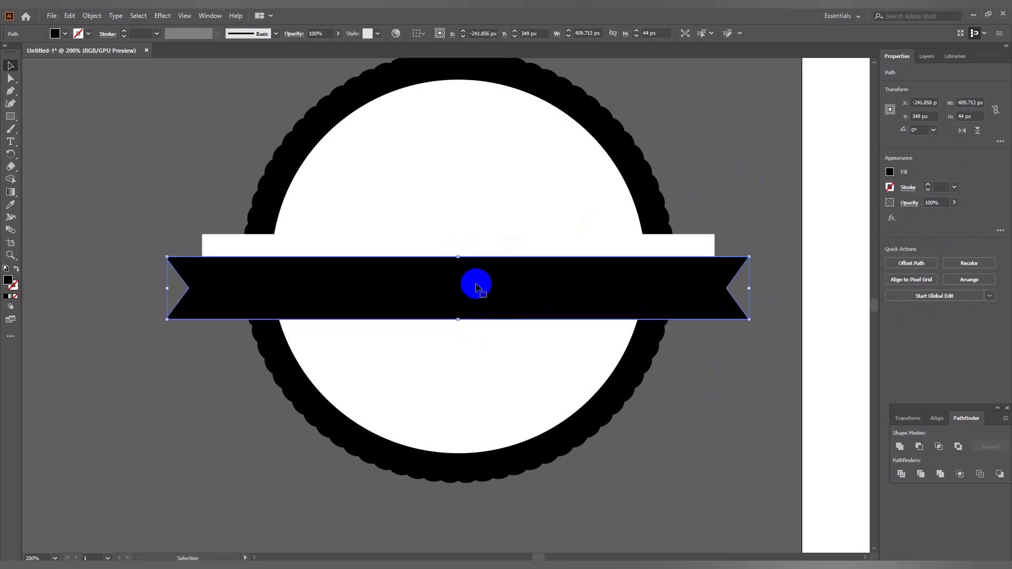
key("Down")
key("Down")
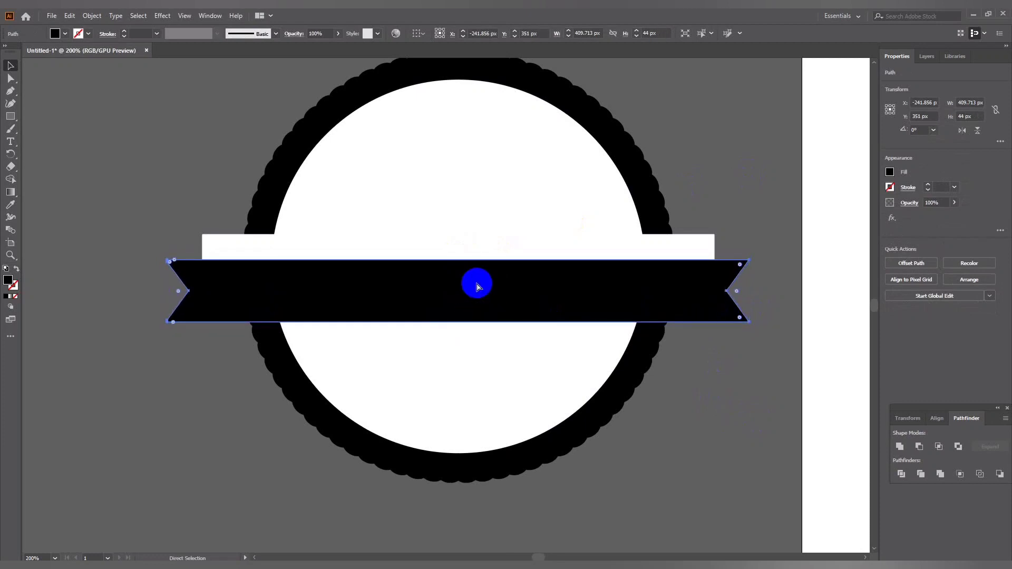
key("ctrl+bracketleft")
key("ctrl+bracketleft")
Give the white band a black outline from the Stroke swatches, leaving nothing selected.
left_click(680, 413)
key("ctrl+minus")
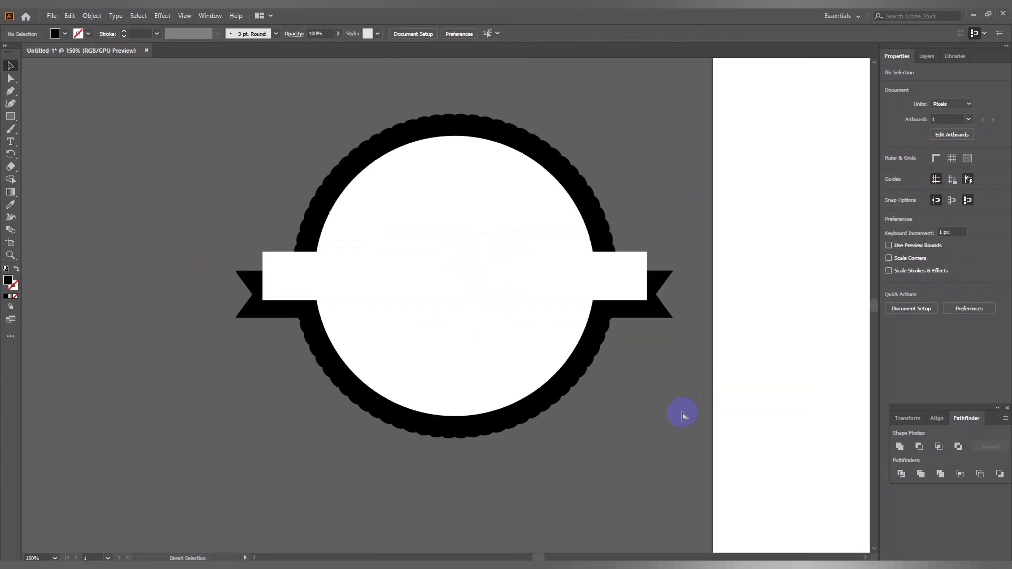
key("ctrl+minus")
key("ctrl+plus")
key("ctrl+plus")
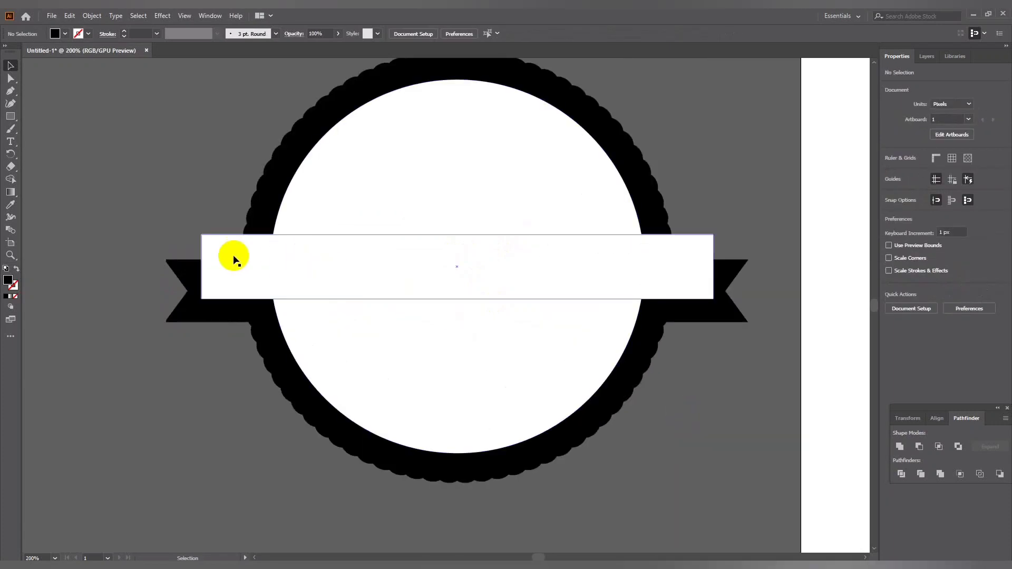
left_click(234, 258)
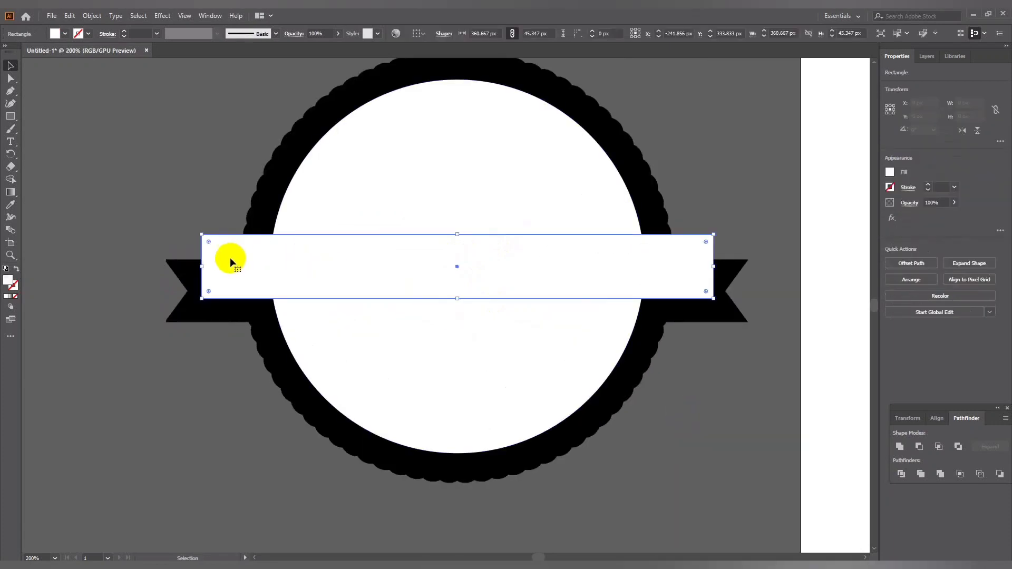
left_click(88, 33)
left_click(28, 52)
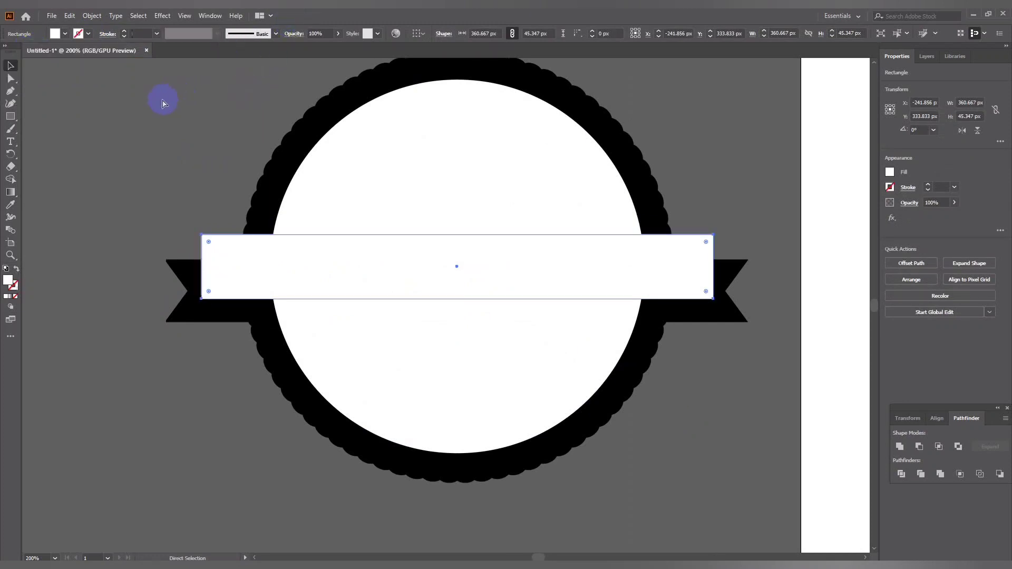
left_click(135, 136)
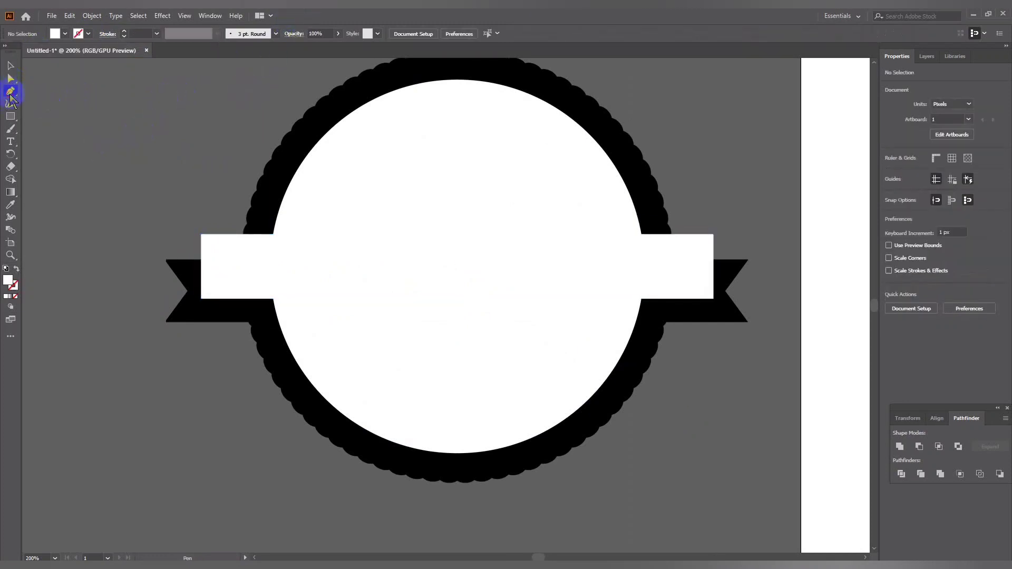
left_click(10, 92)
left_click(201, 299)
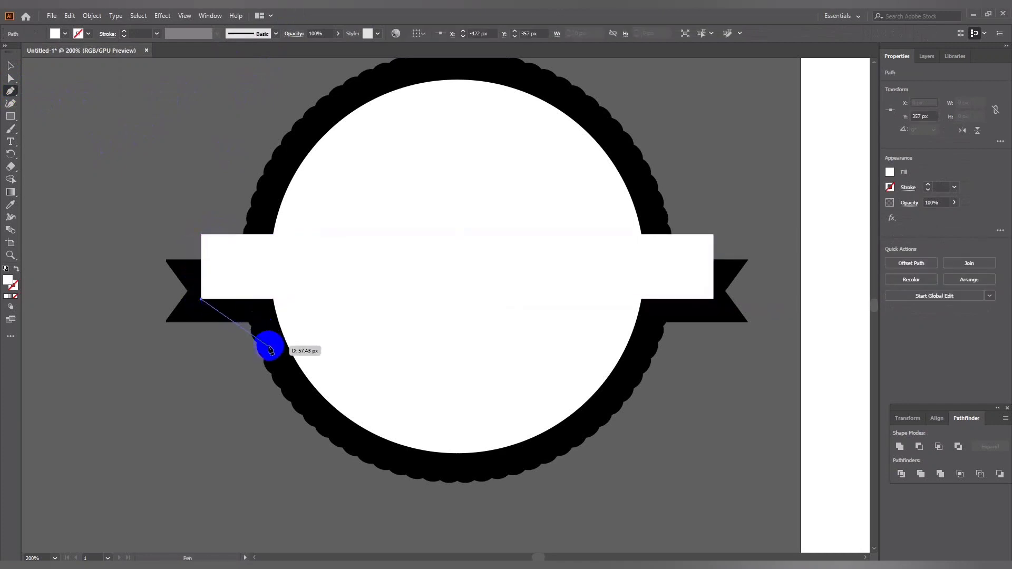
left_click(248, 322)
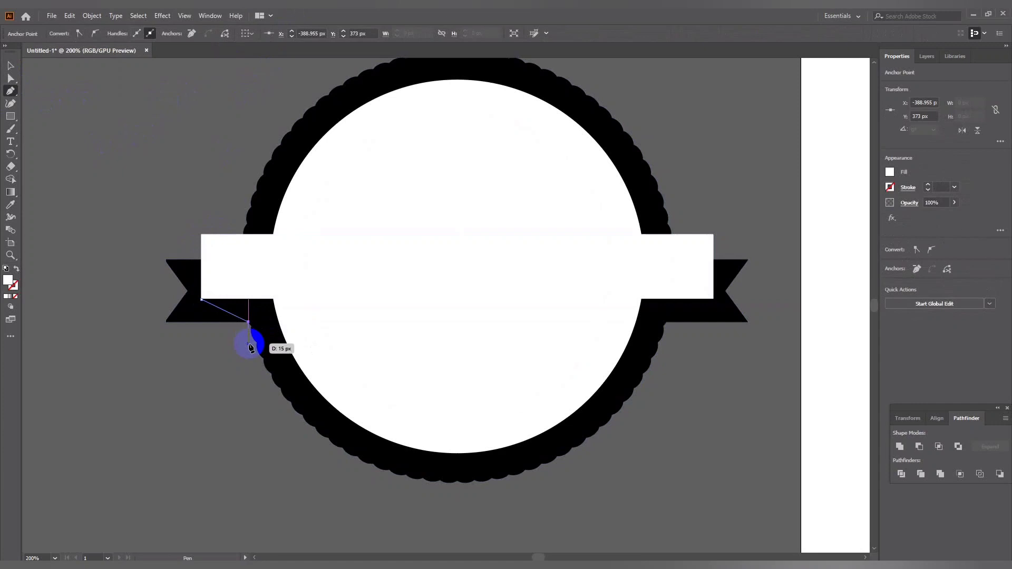
left_click(248, 299)
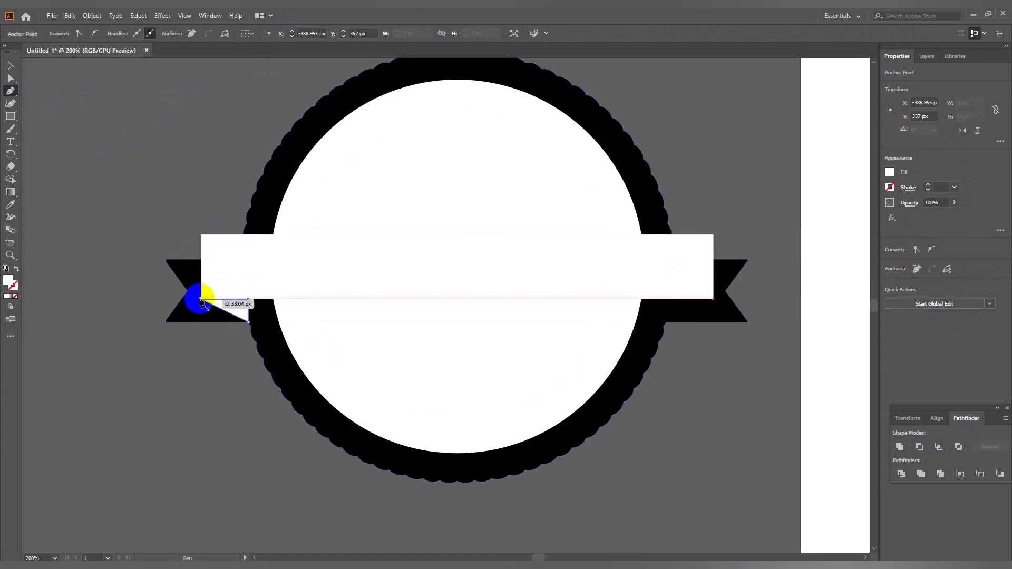
left_click(202, 299)
key("ctrl+plus")
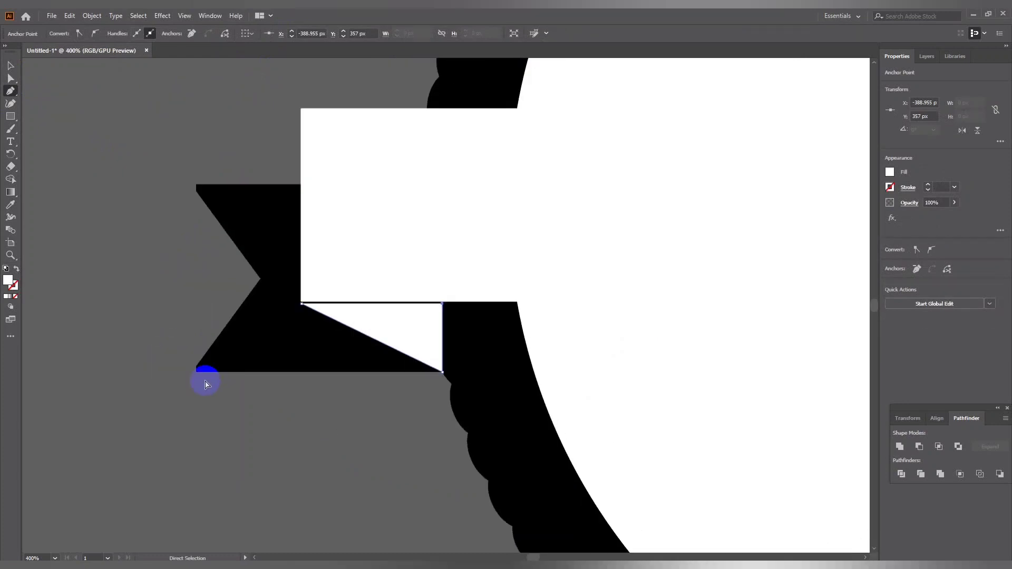
left_click_drag(205, 384, 299, 306)
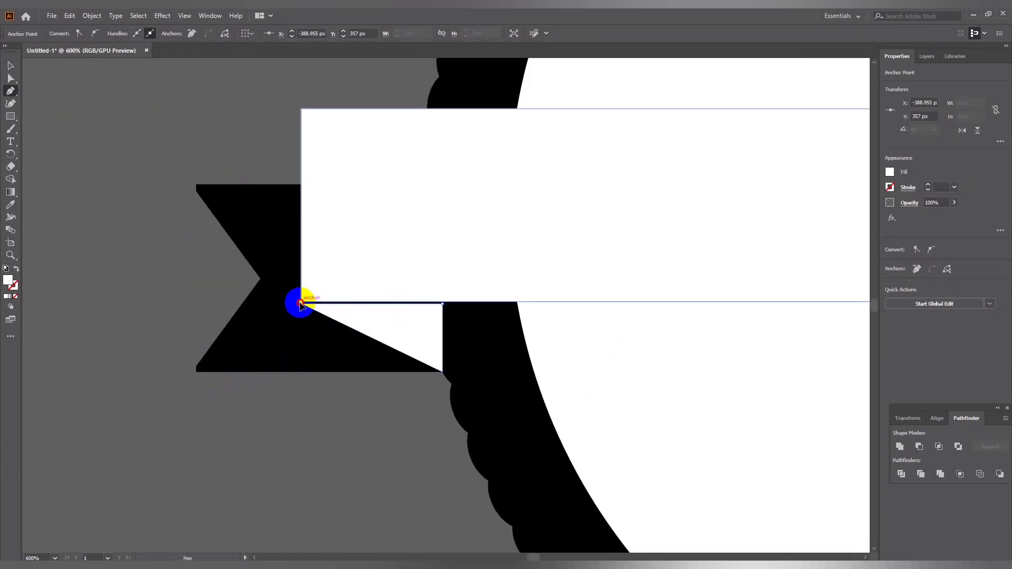
left_click_drag(301, 306, 301, 305)
left_click(302, 306)
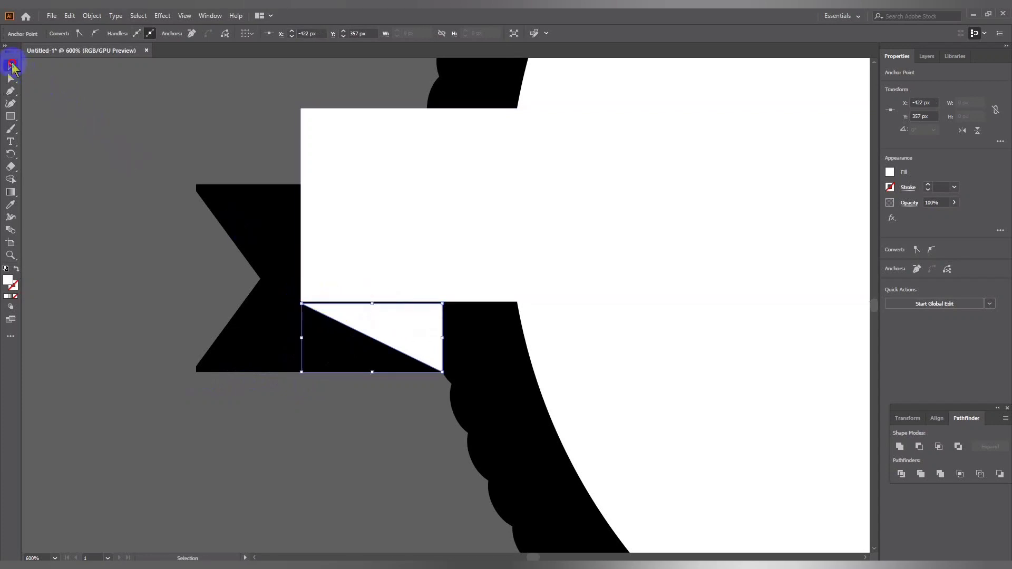
left_click(375, 302)
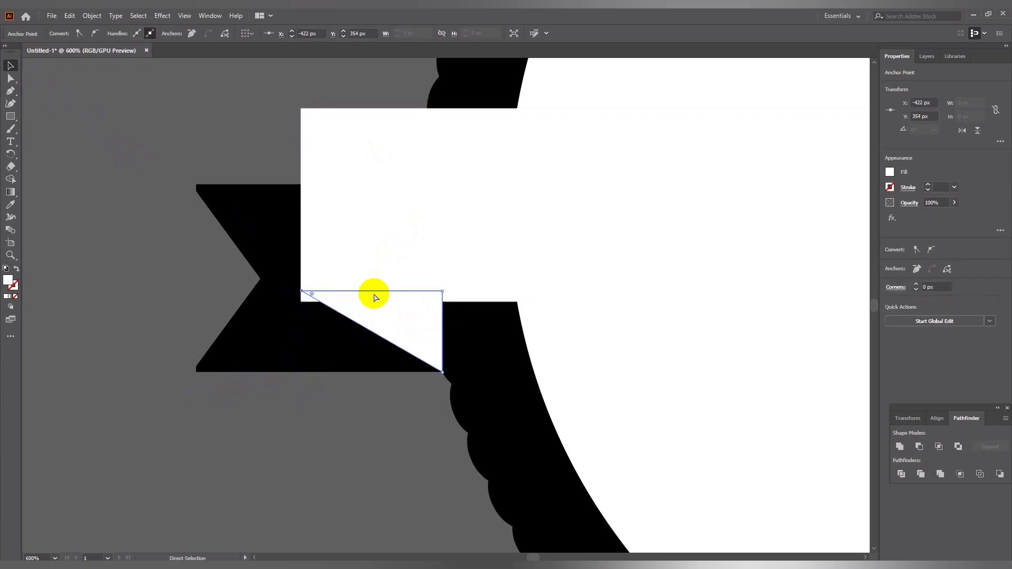
left_click_drag(373, 302, 372, 299)
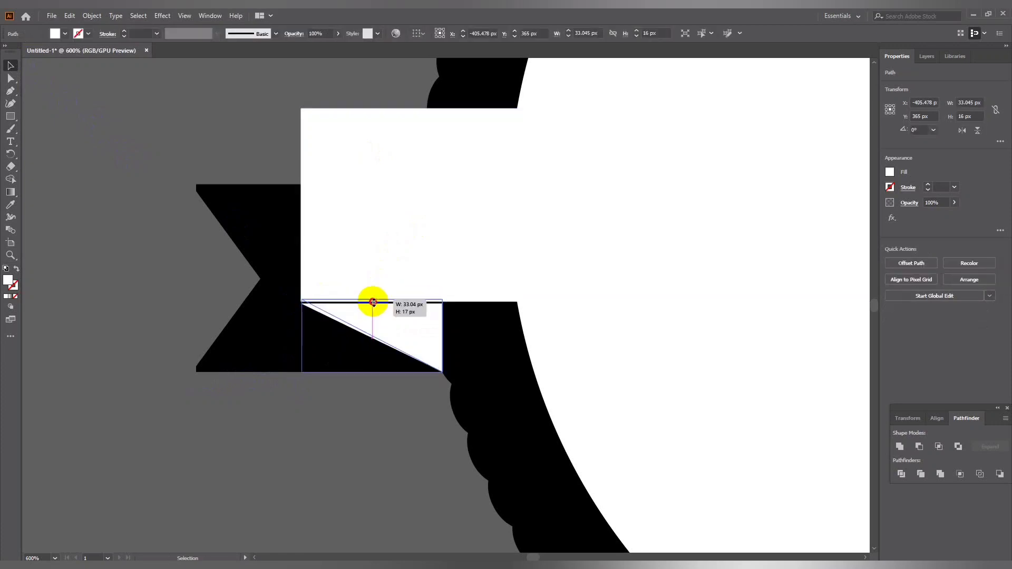
key("ctrl+z")
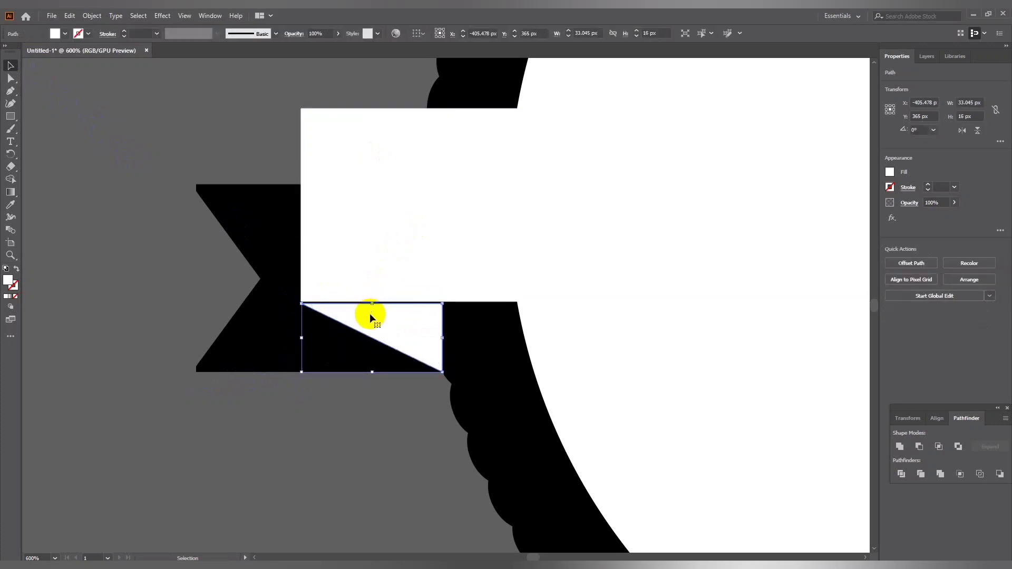
left_click_drag(443, 303, 451, 300)
key("Right")
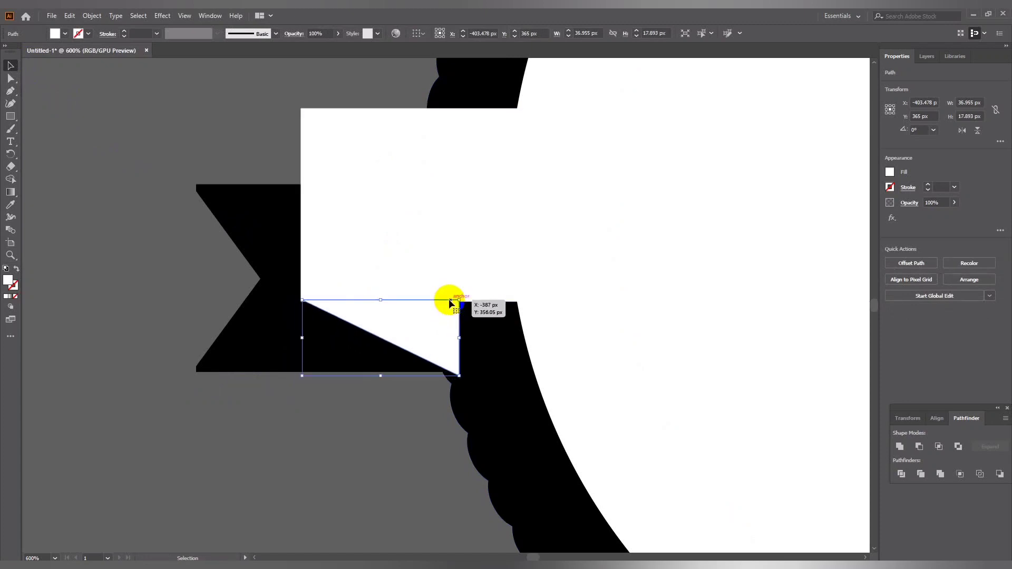
key("Right")
left_click(425, 424)
left_click(407, 327)
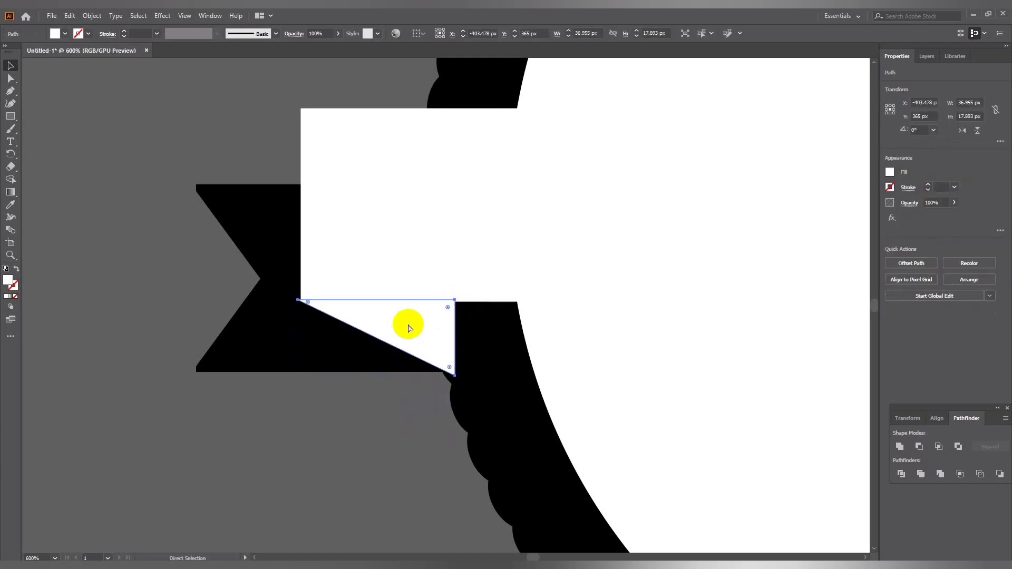
key("Delete")
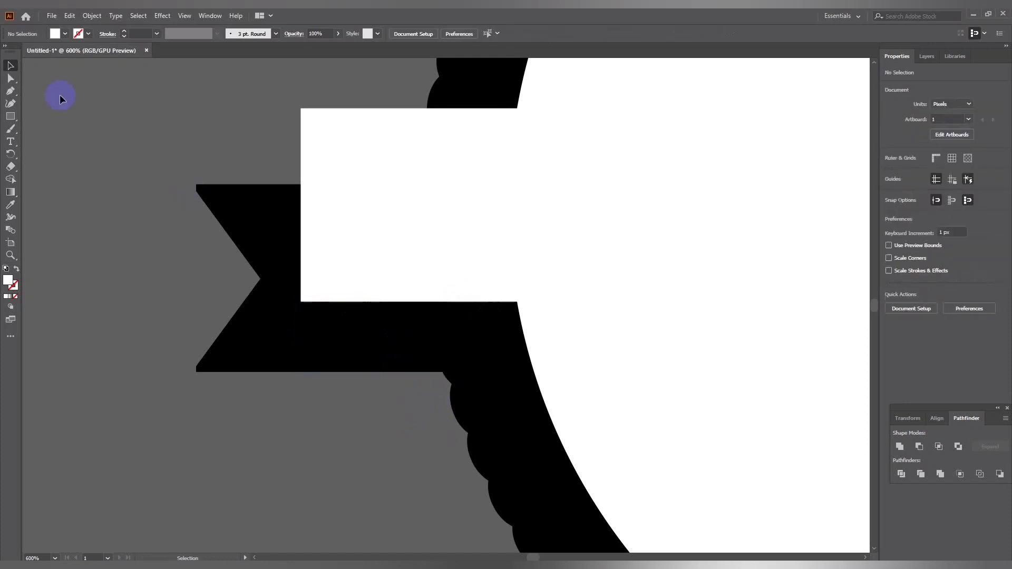
Draw a closed fold triangle from the band's bottom-left corner down to the ribbon tail.
left_click(10, 91)
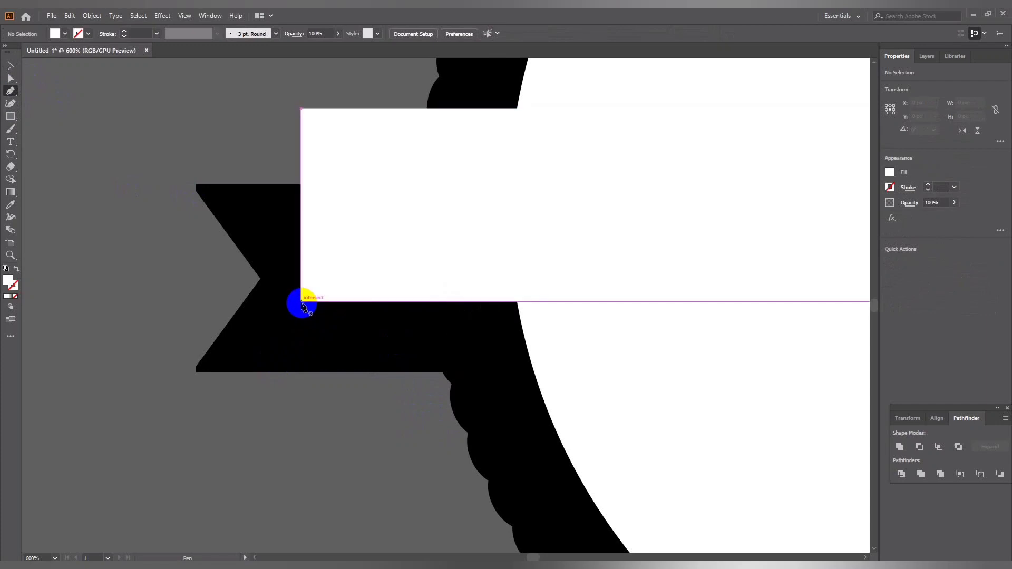
left_click(301, 304)
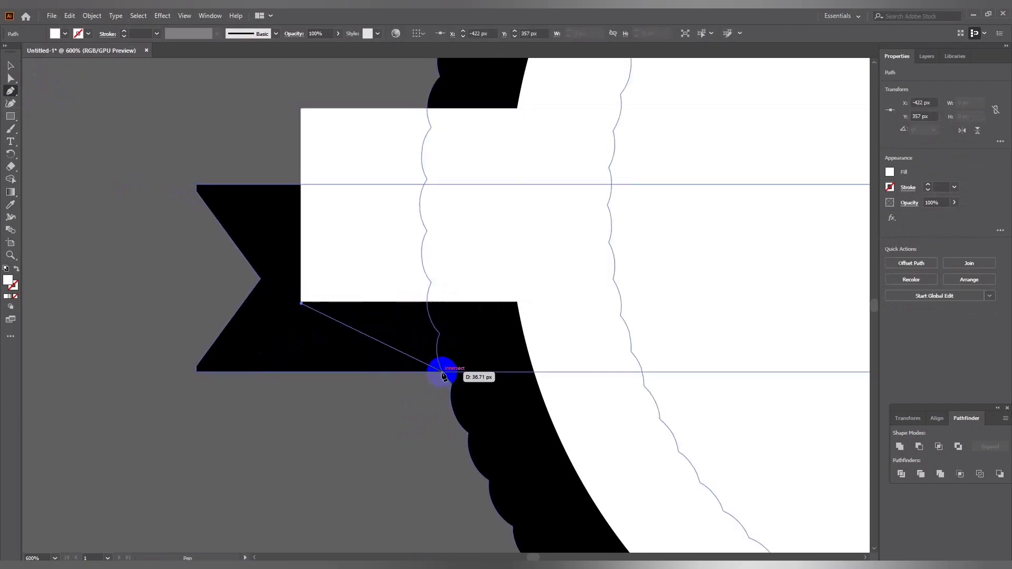
key("ctrl+z")
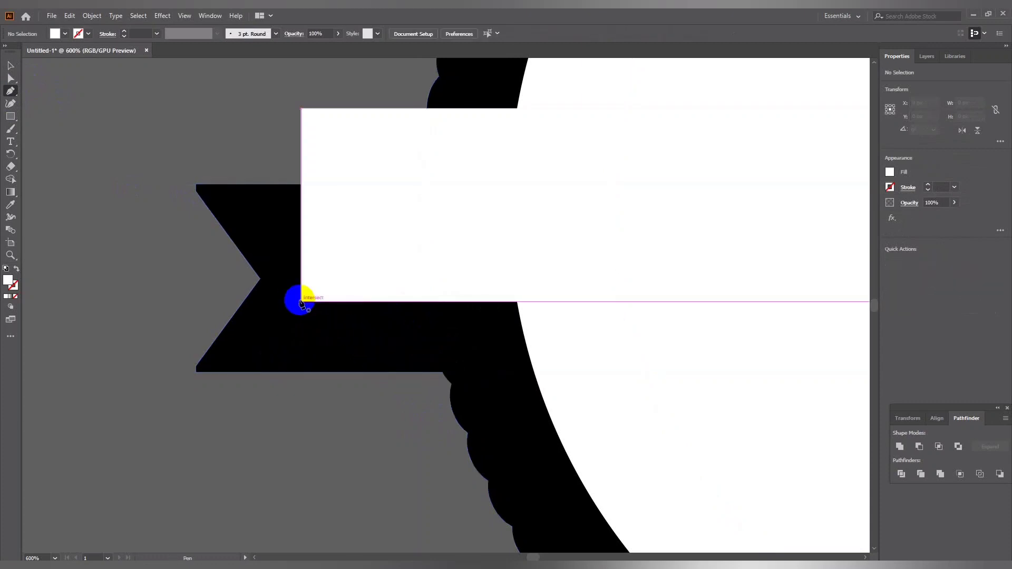
left_click(301, 304)
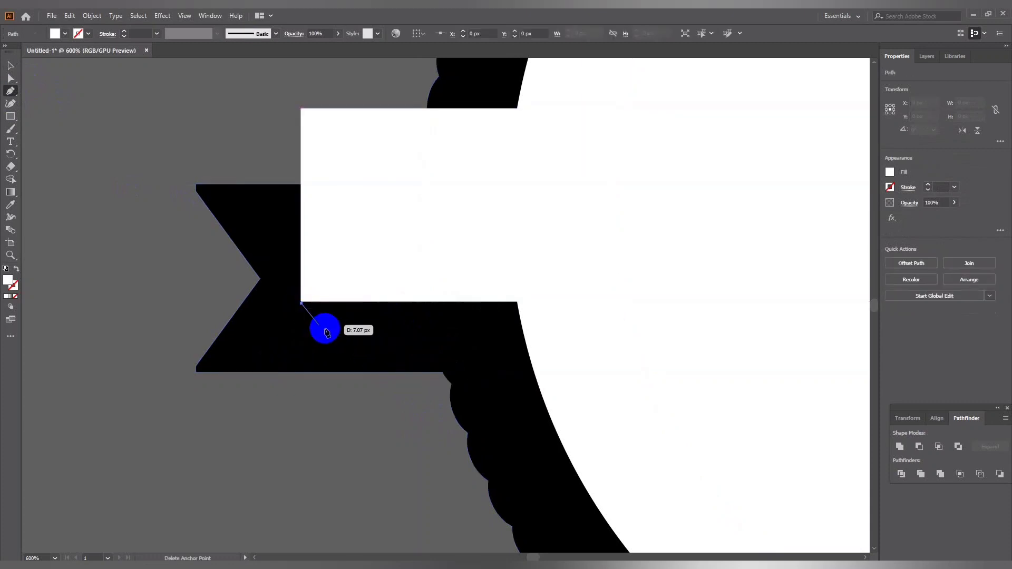
left_click(442, 372)
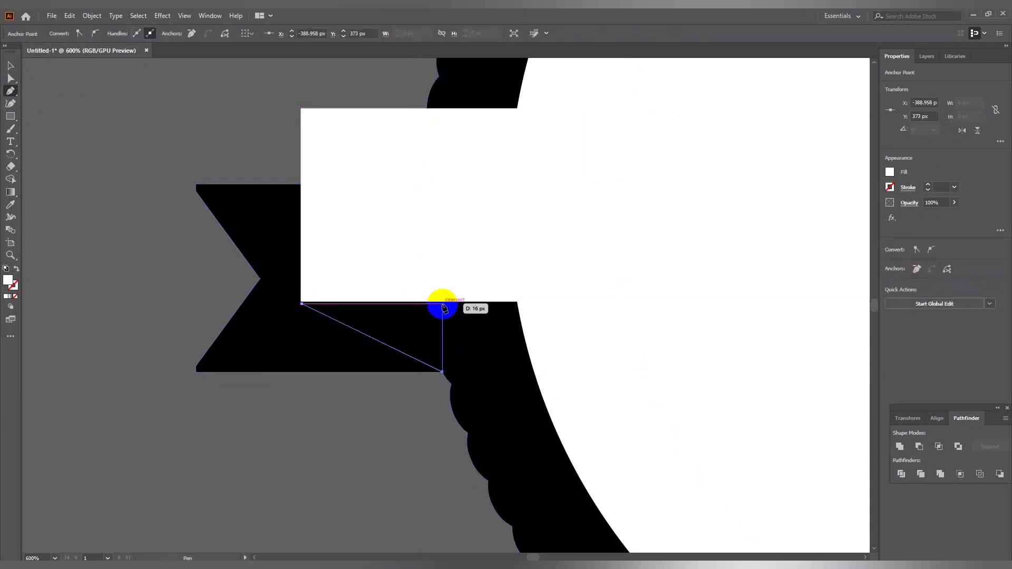
left_click(442, 303)
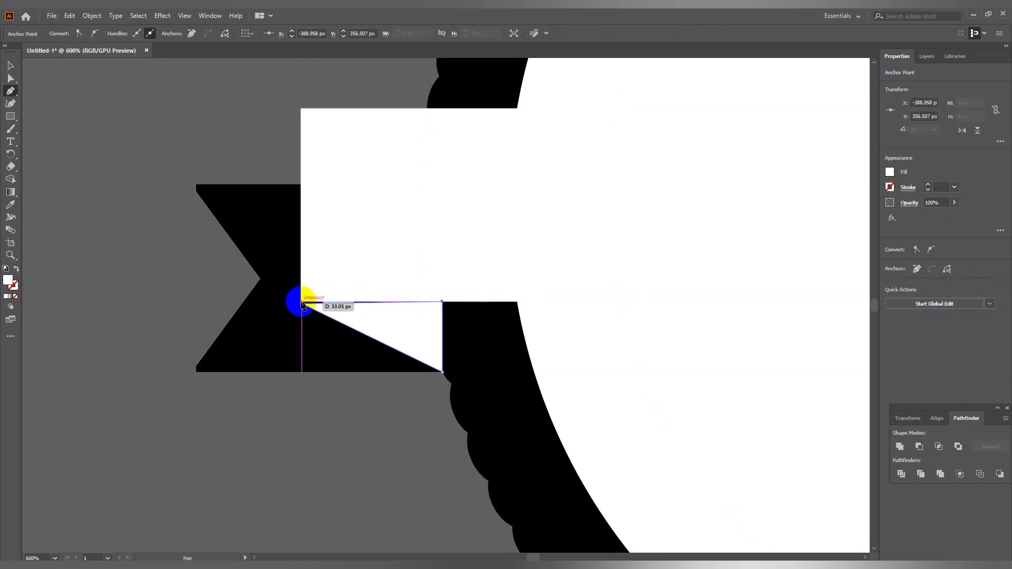
left_click(302, 304)
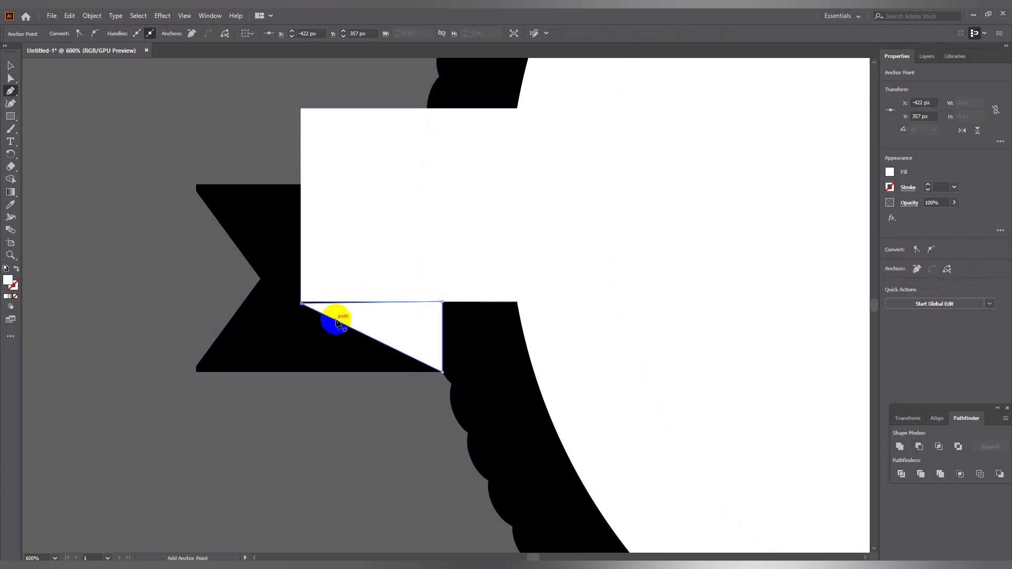
Undo that triangle and redraw it starting from the ribbon tail's corner.
left_click(411, 334, "ctrl")
key("ctrl+z")
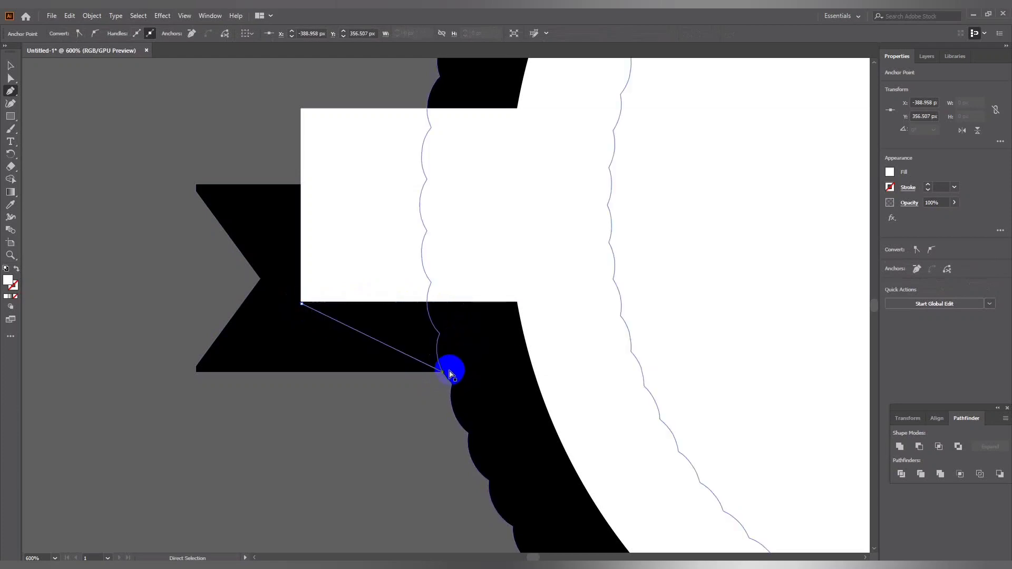
key("ctrl+z")
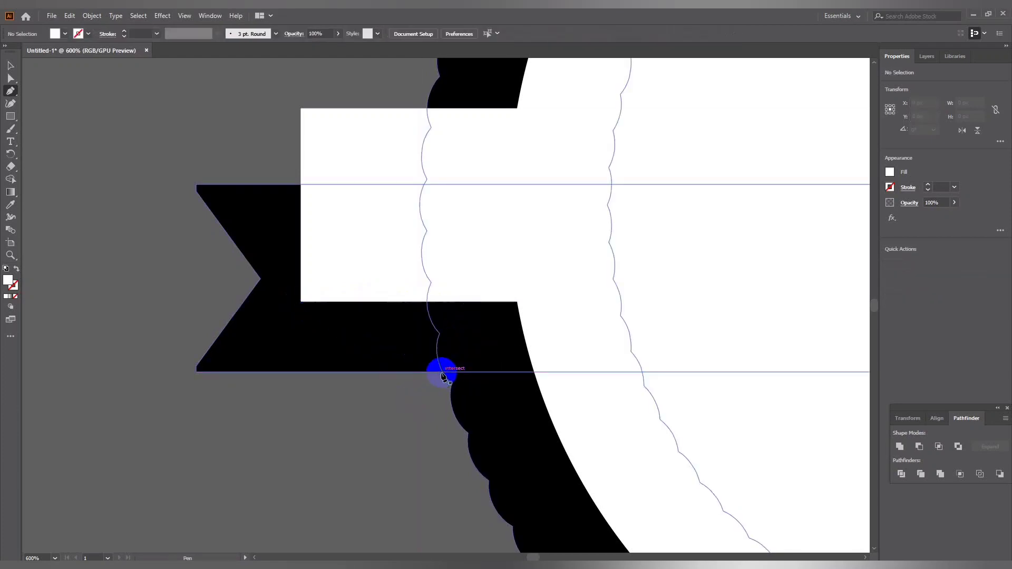
left_click(441, 372)
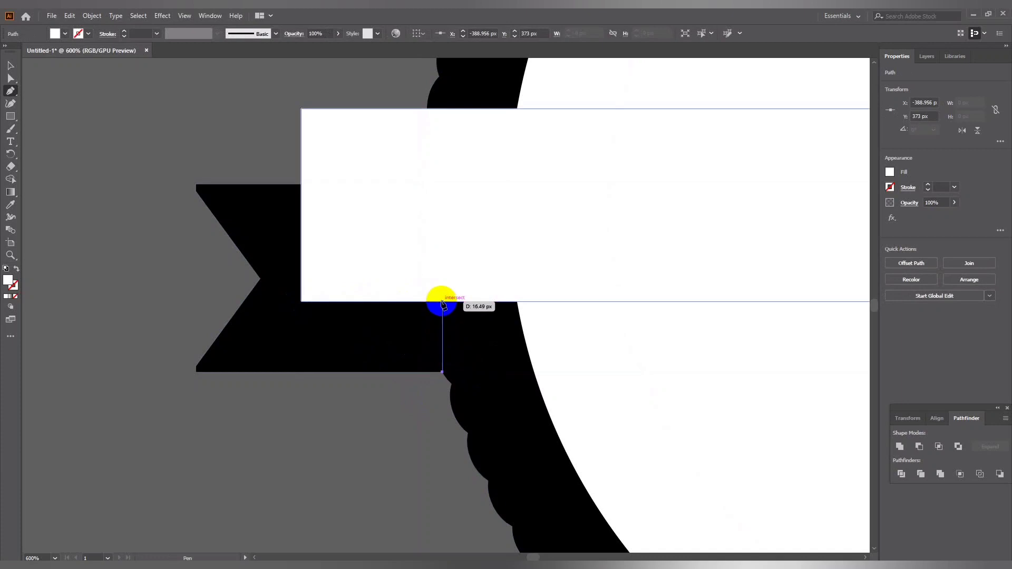
left_click(442, 302)
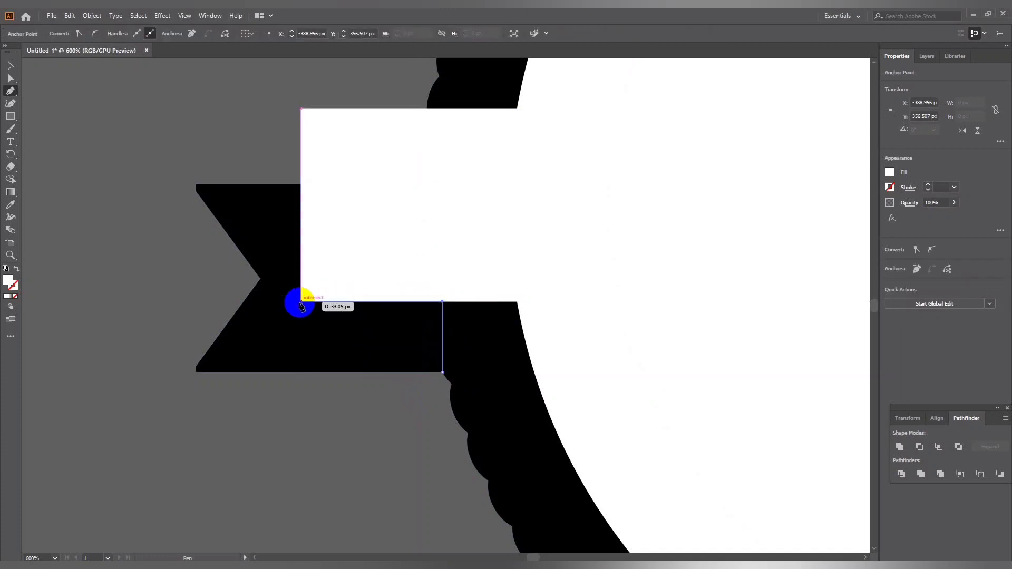
left_click(301, 301)
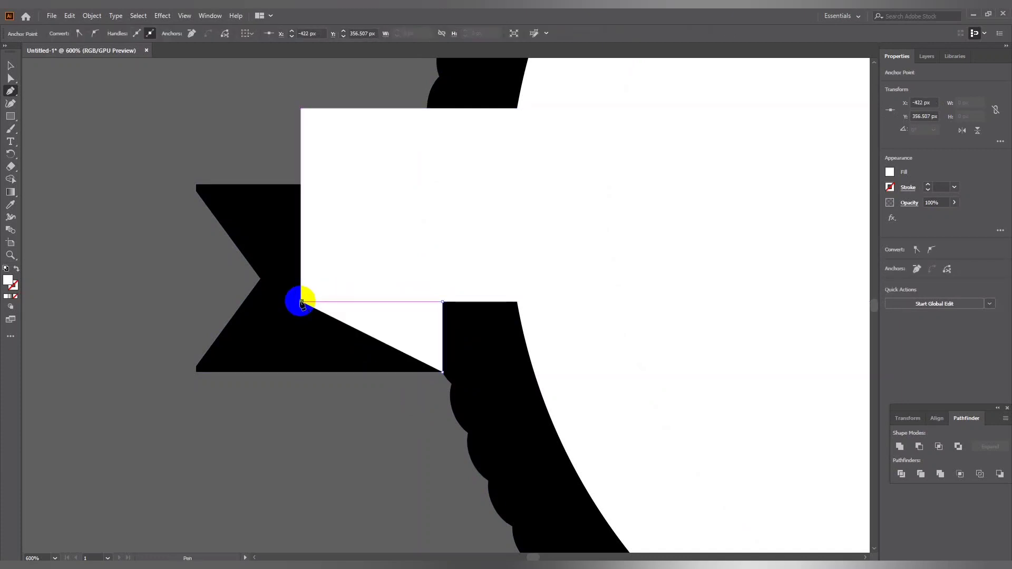
left_click(442, 372)
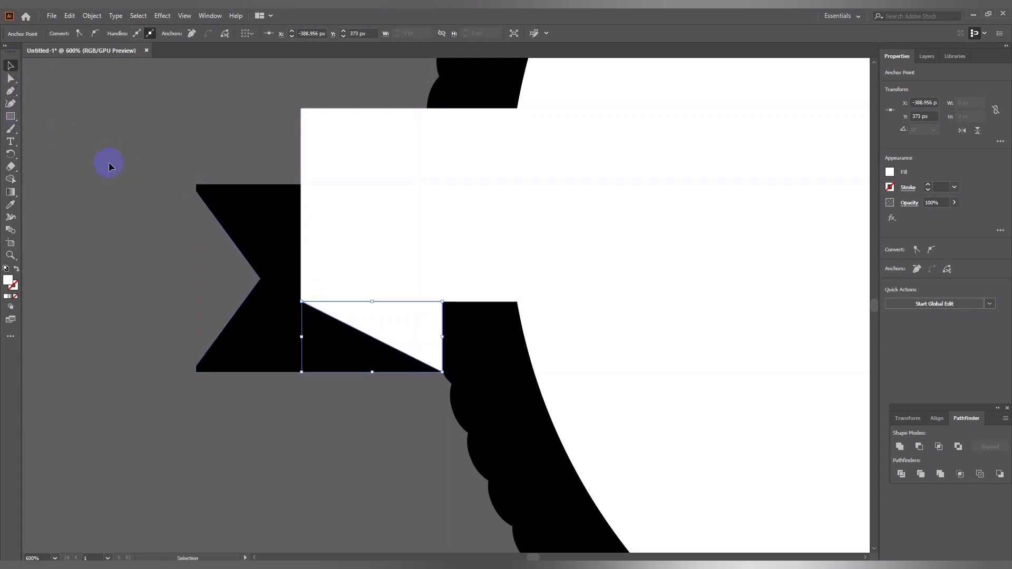
left_click(109, 166)
Select the left fold triangle and review its fill colour choices.
left_click(368, 322)
left_click(398, 451)
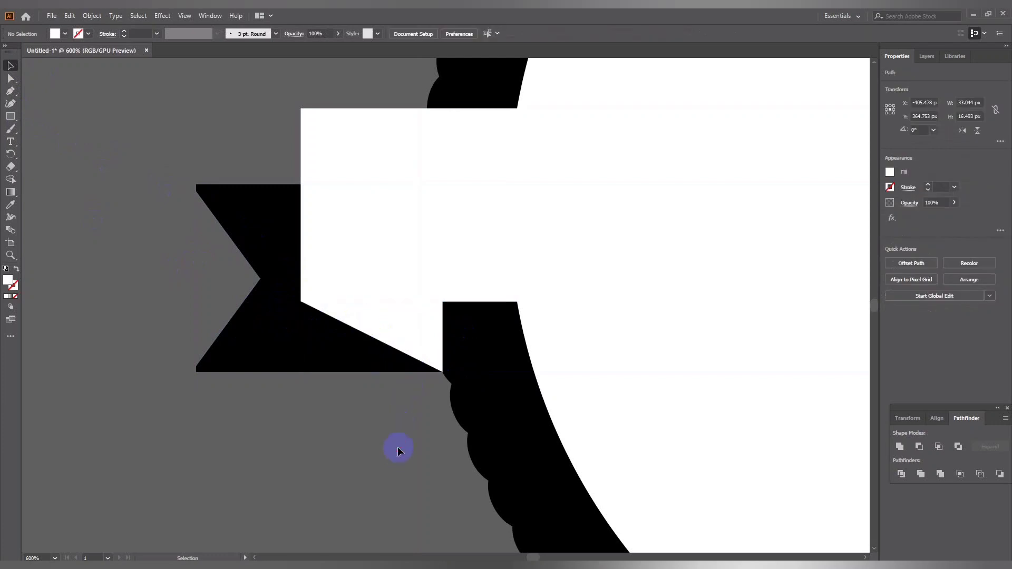
key("ctrl+minus")
key("ctrl+minus")
left_click_drag(442, 436, 286, 440)
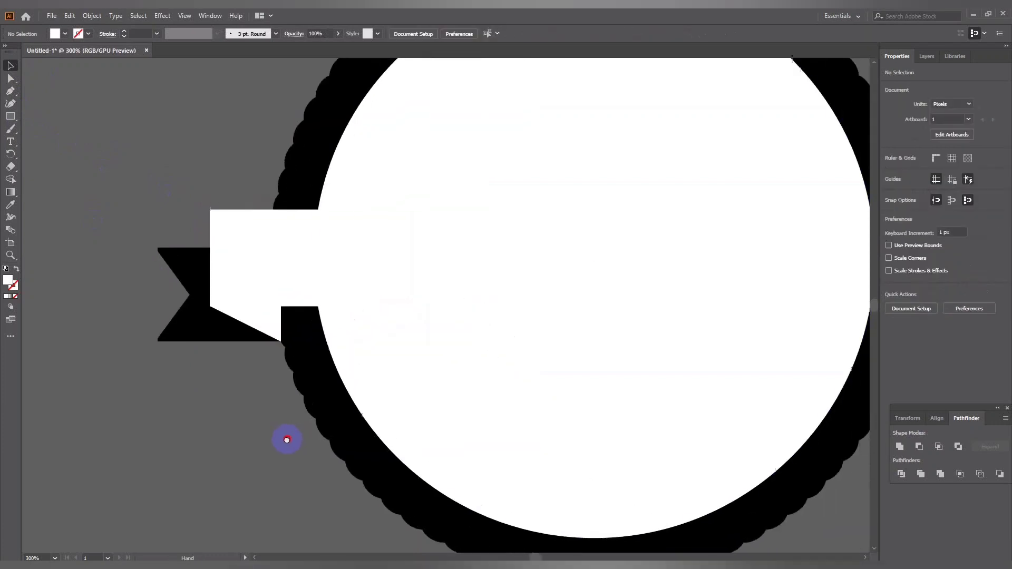
left_click(269, 323)
left_click(77, 35)
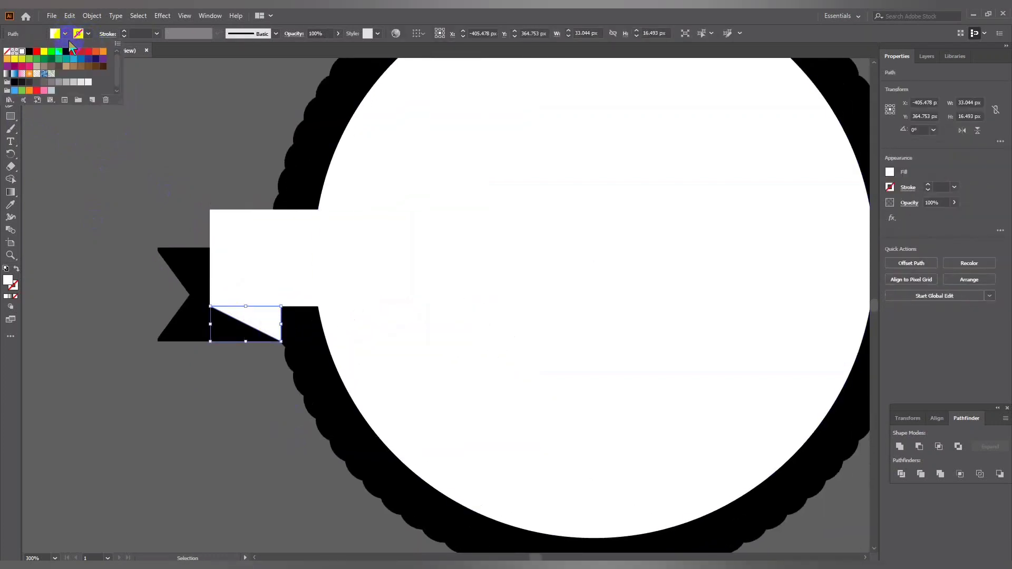
left_click(253, 379)
left_click_drag(425, 341, 354, 343)
Draw a closed fold triangle from the right ribbon tail to the band's bottom-right corner.
key("ctrl+plus")
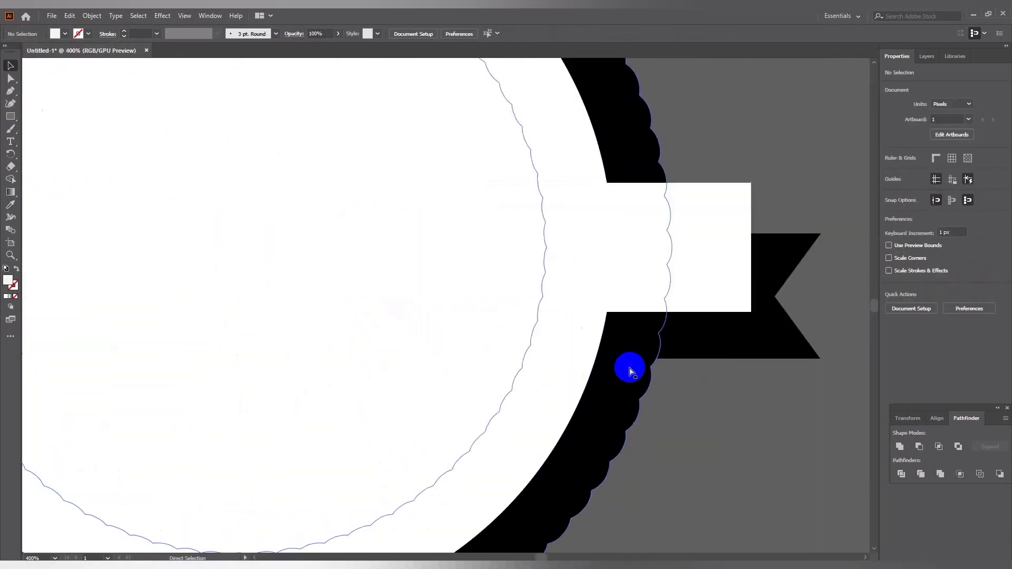
key("ctrl+plus")
left_click_drag(860, 422, 651, 421)
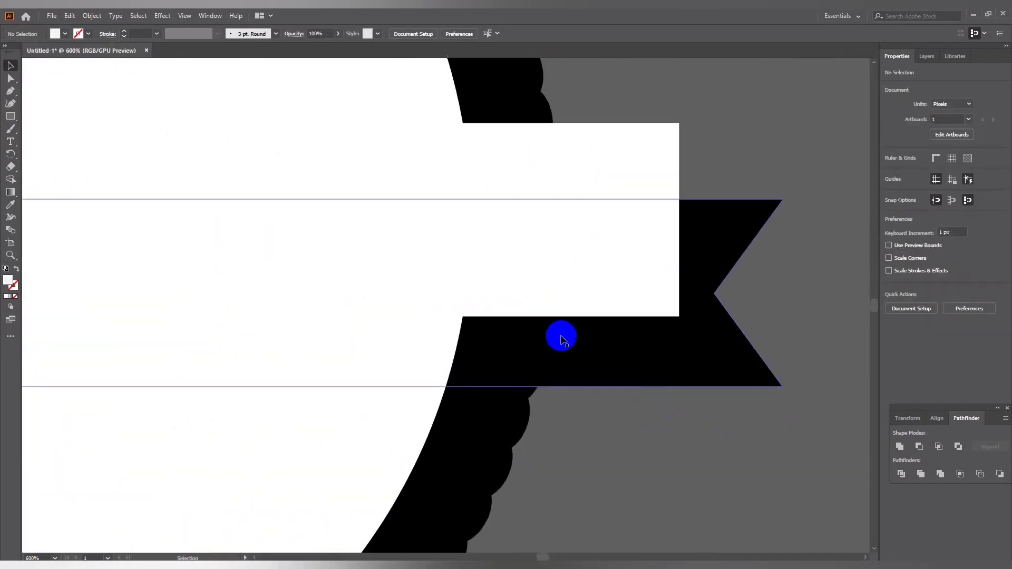
left_click(536, 386)
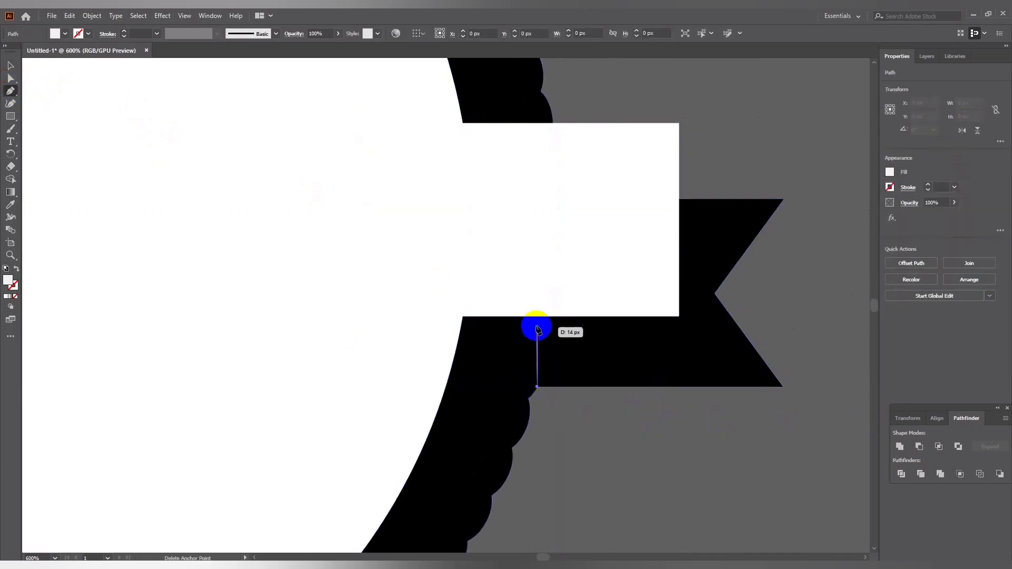
left_click(537, 314)
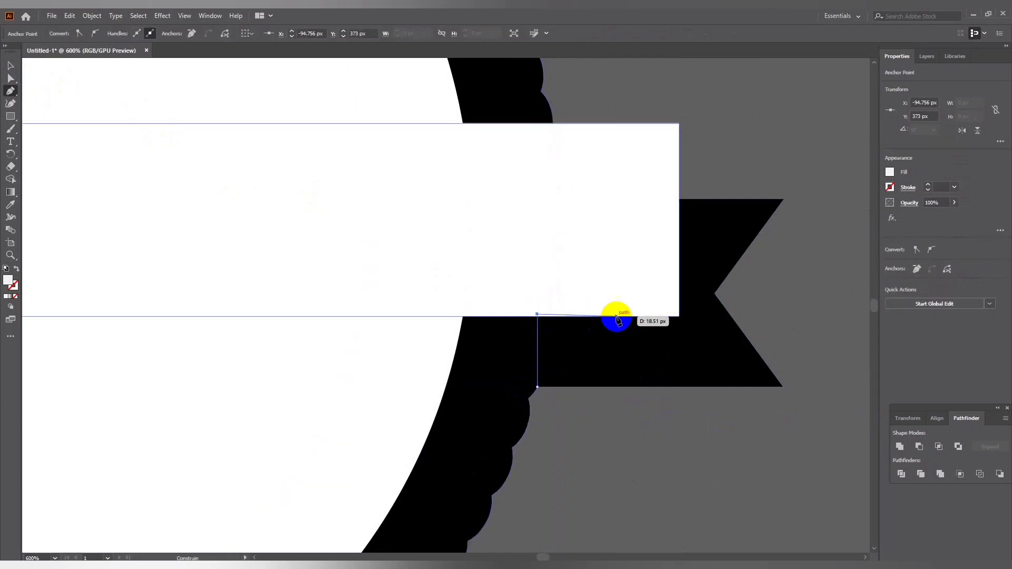
left_click(537, 317)
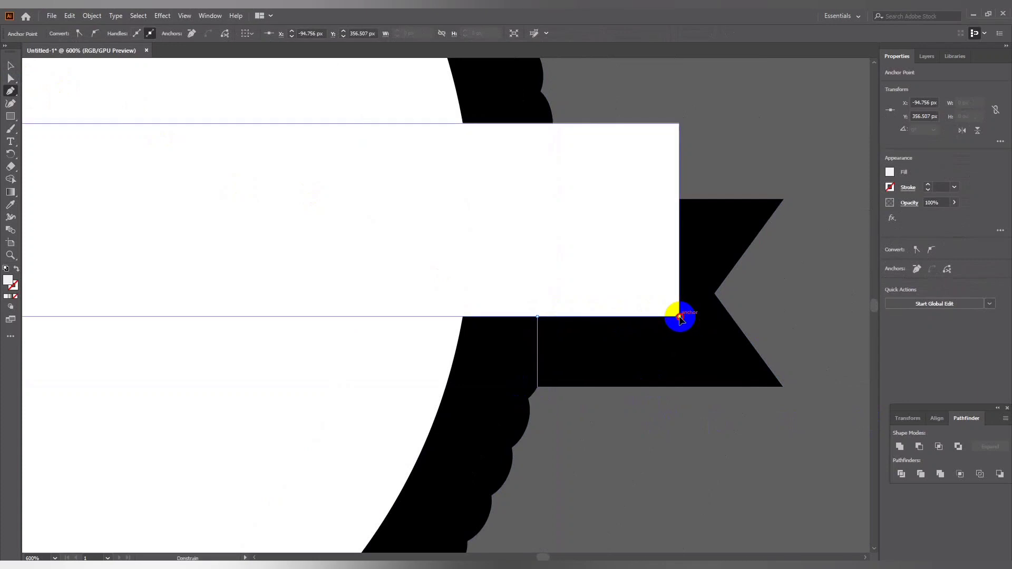
left_click(679, 317)
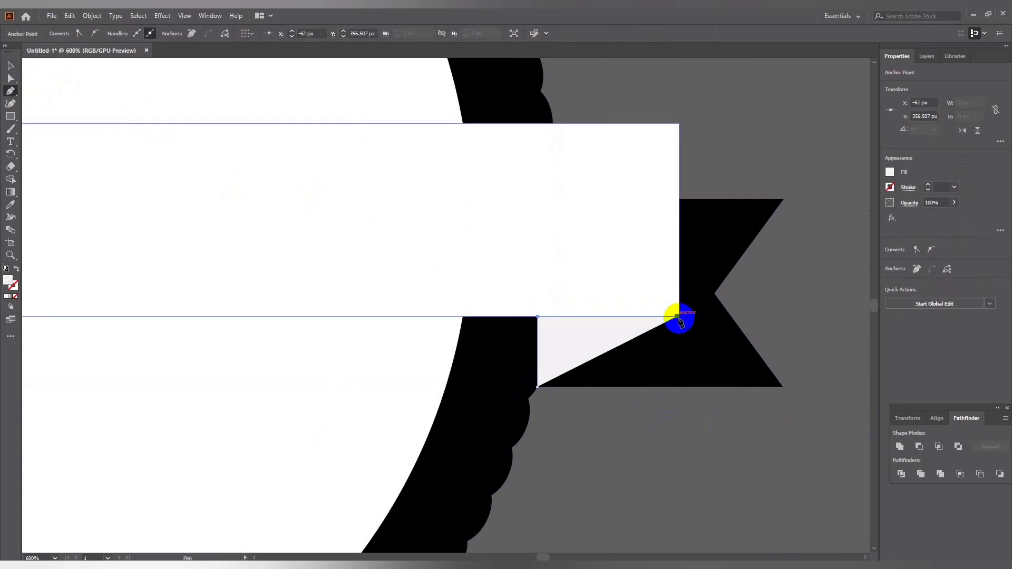
left_click(537, 388)
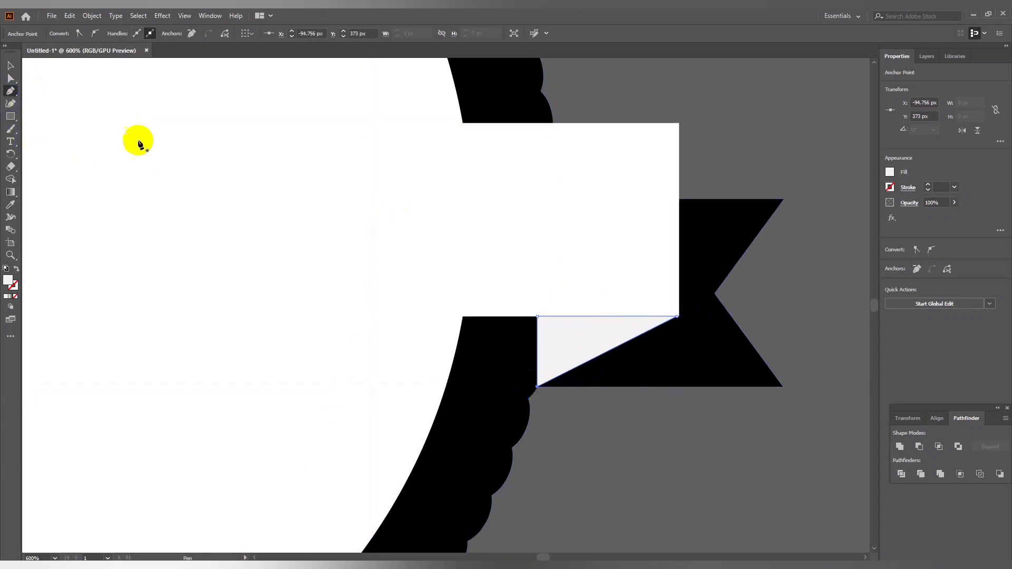
Review the right triangle's fill choices, leaving it unchanged, and zoom out to the whole badge.
left_click(564, 378, "ctrl")
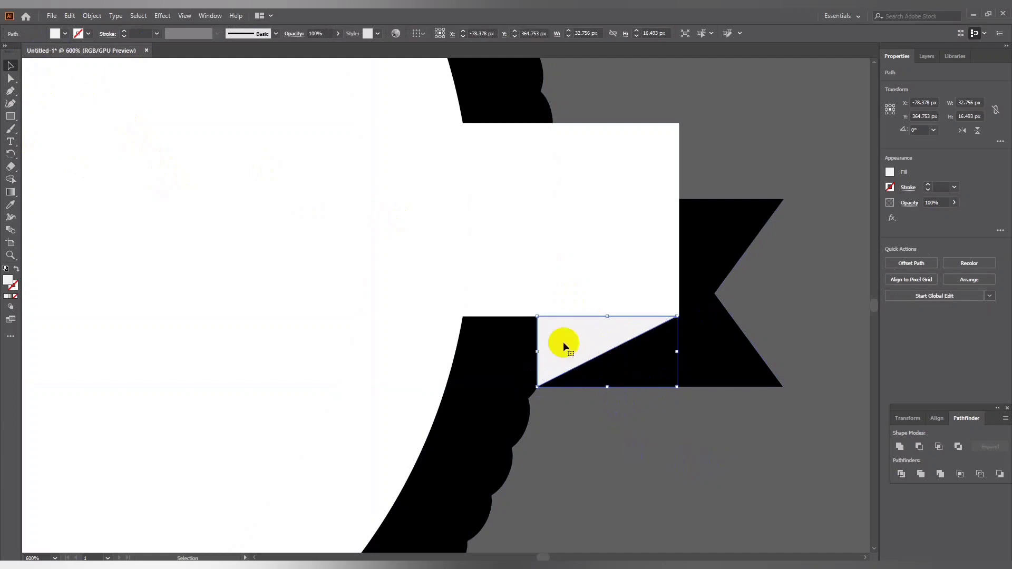
left_click(55, 34)
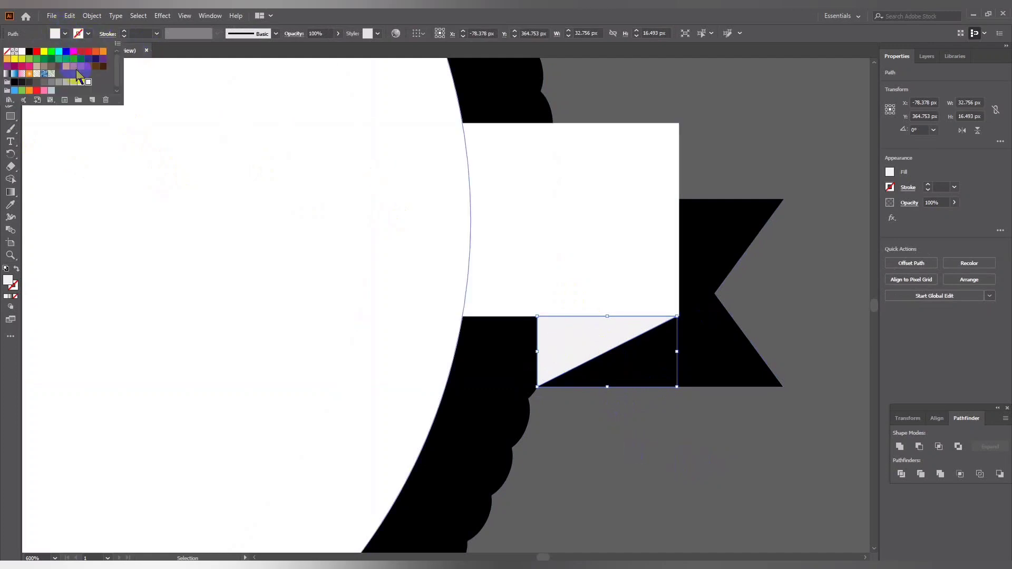
left_click(317, 47)
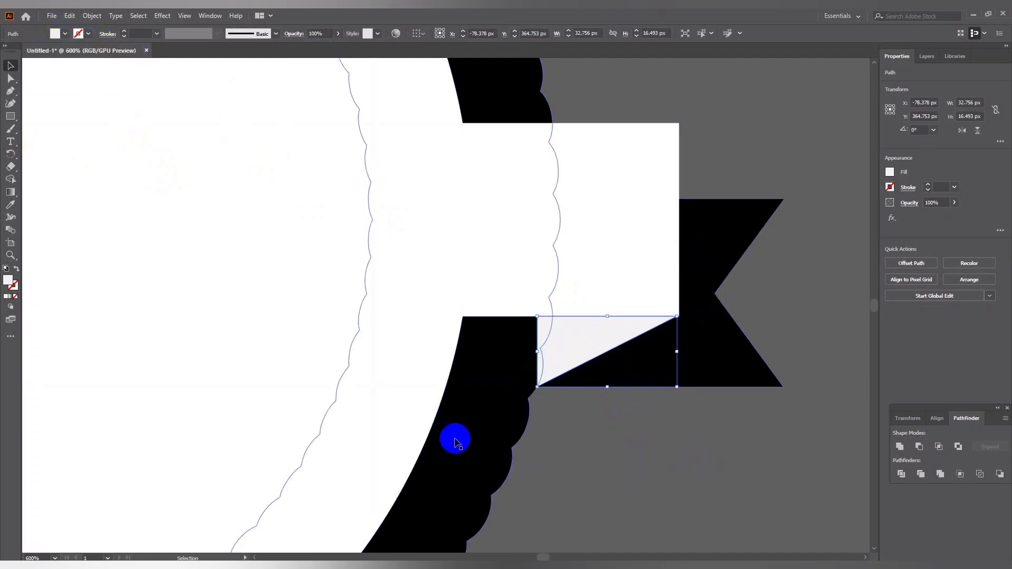
left_click(619, 78)
key("ctrl+minus")
key("ctrl+minus")
key("ctrl+minus")
key("ctrl+minus")
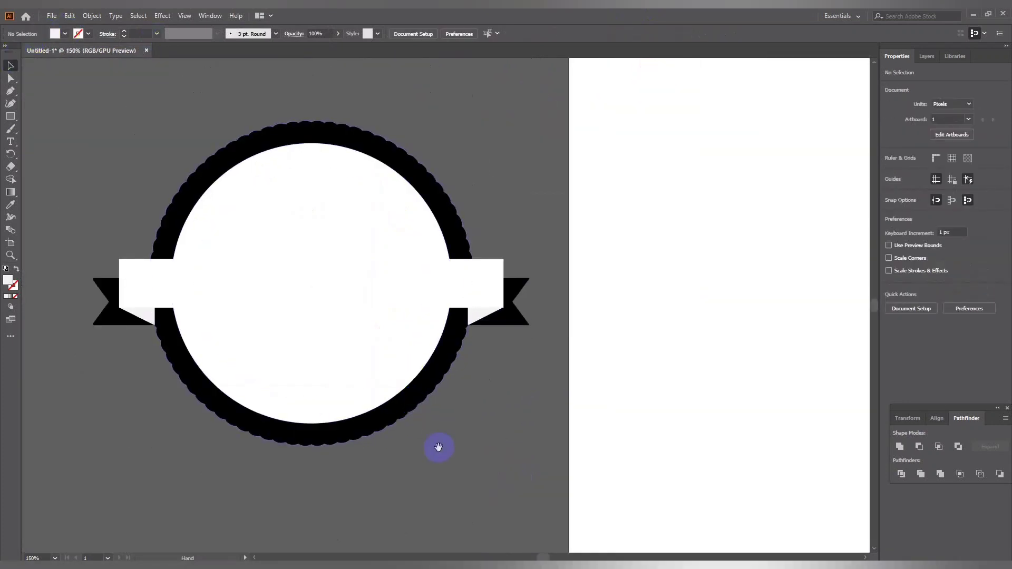
Give the banner rectangle a black outline.
left_click_drag(409, 458, 573, 468)
left_click(472, 306)
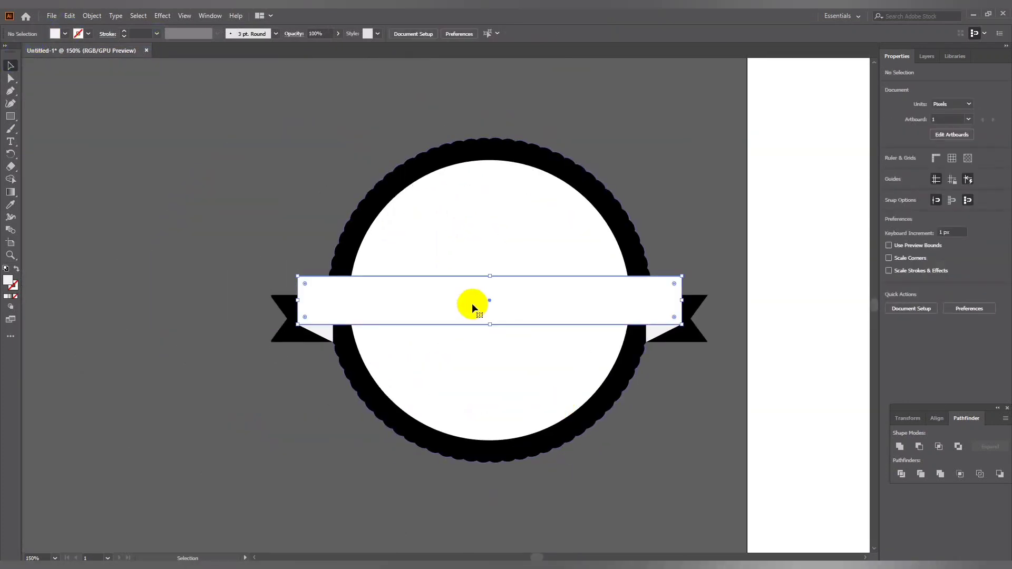
left_click(88, 33)
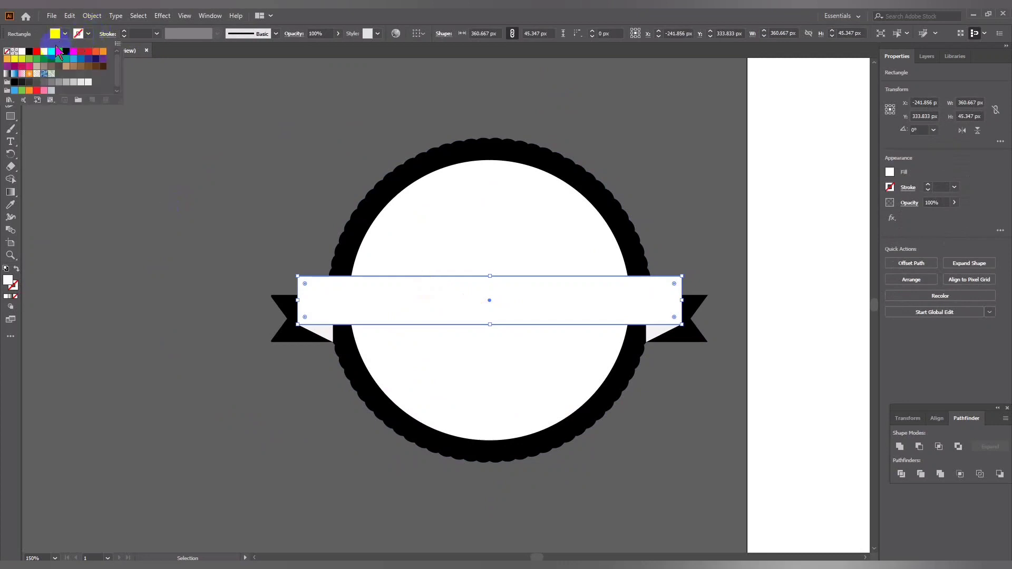
left_click(29, 52)
left_click(258, 158)
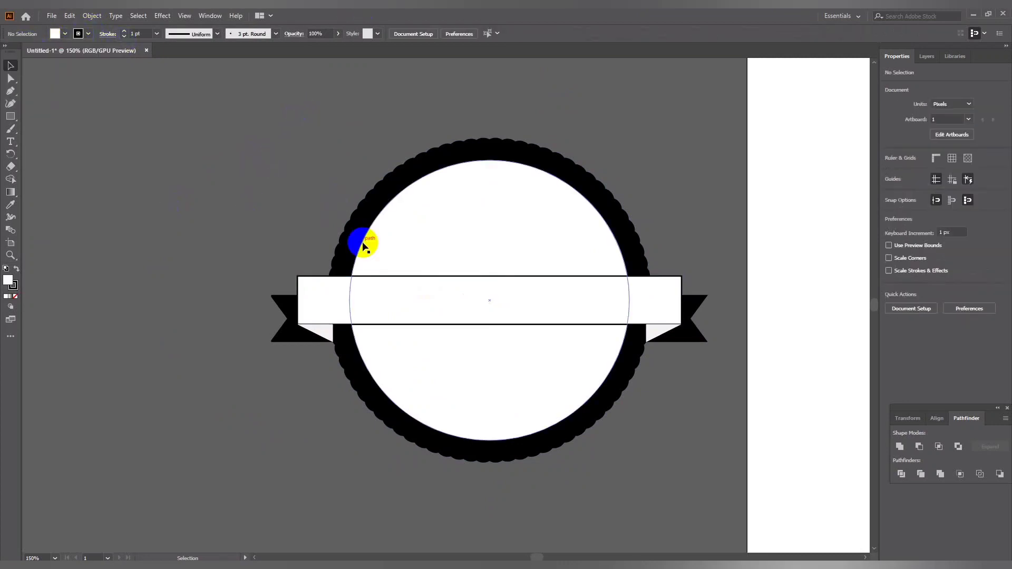
Fill the banner rectangle with light grey.
left_click(338, 298)
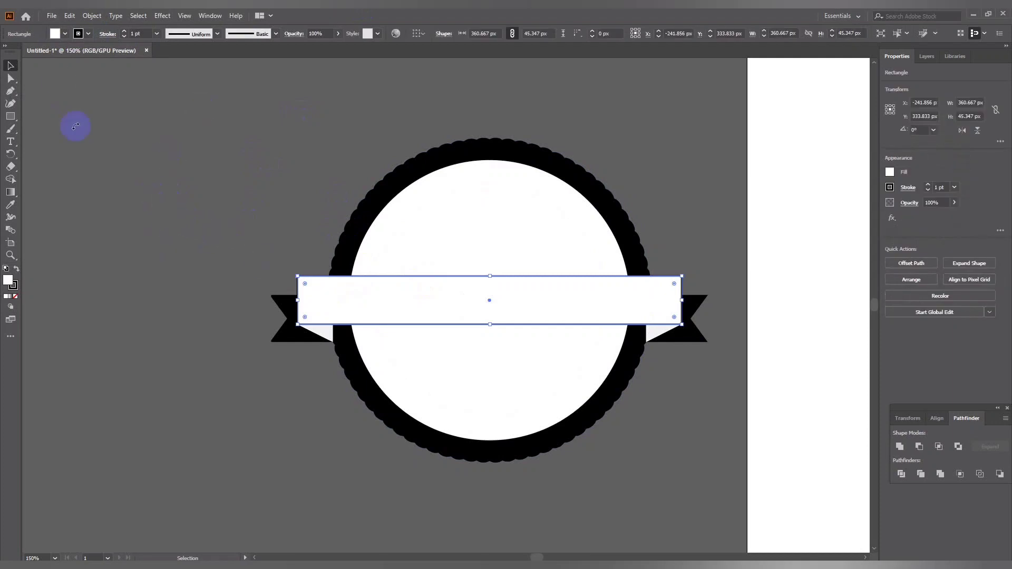
left_click(65, 34)
left_click(86, 86)
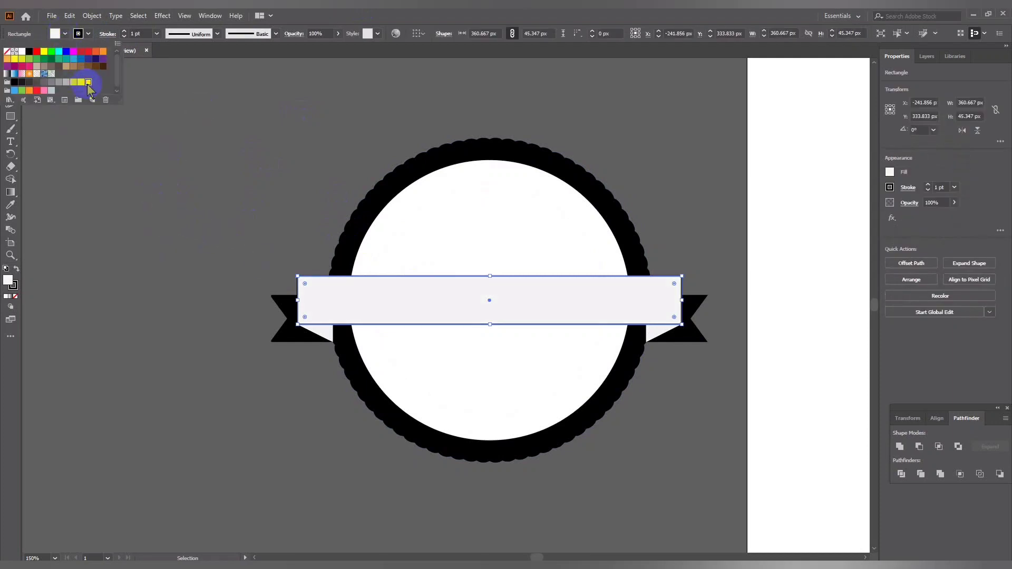
left_click(178, 144)
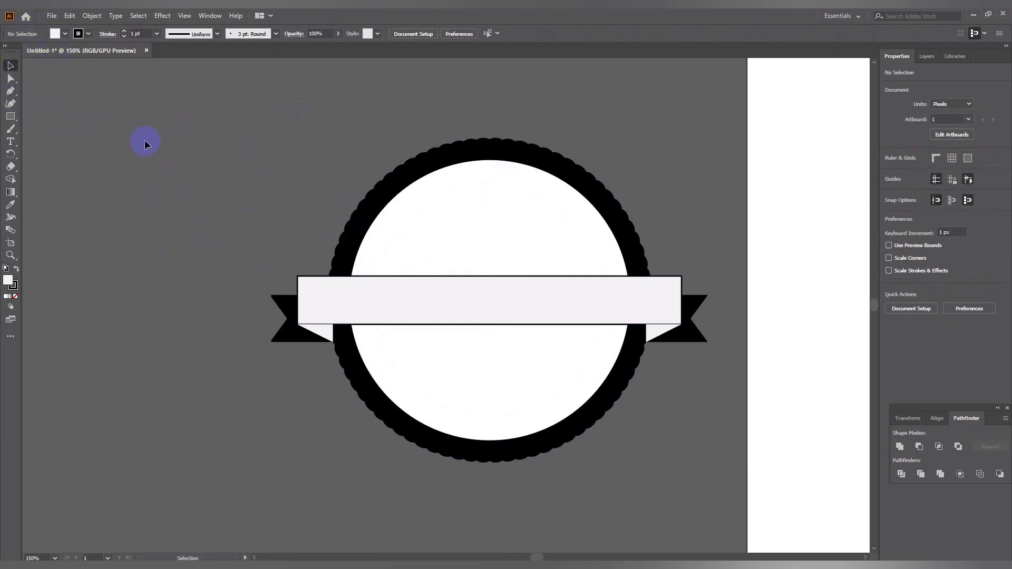
Select both ribbon fold triangles together for a fill colour, then deselect them.
left_click(312, 330)
left_click(661, 337, "shift")
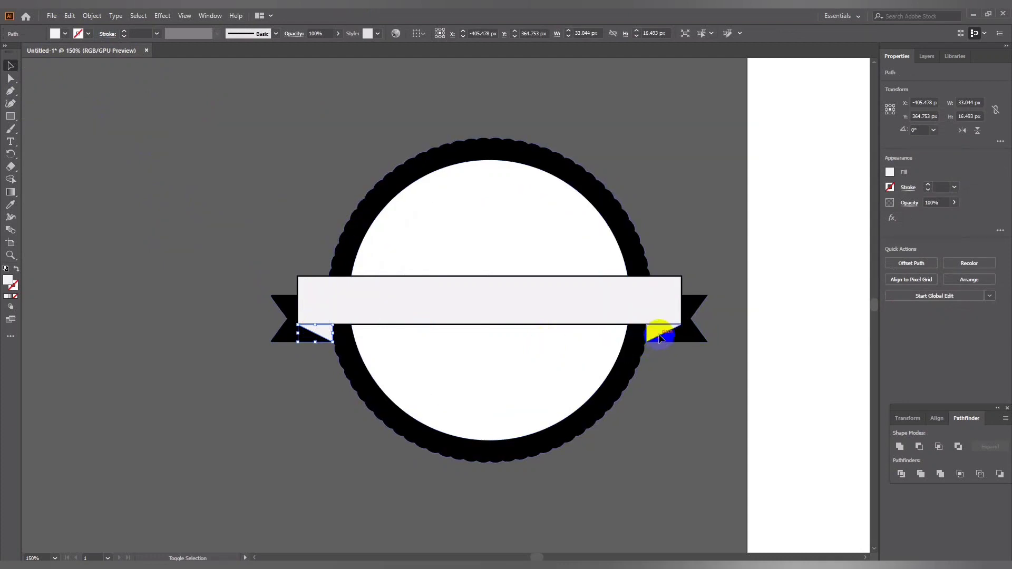
left_click(65, 34)
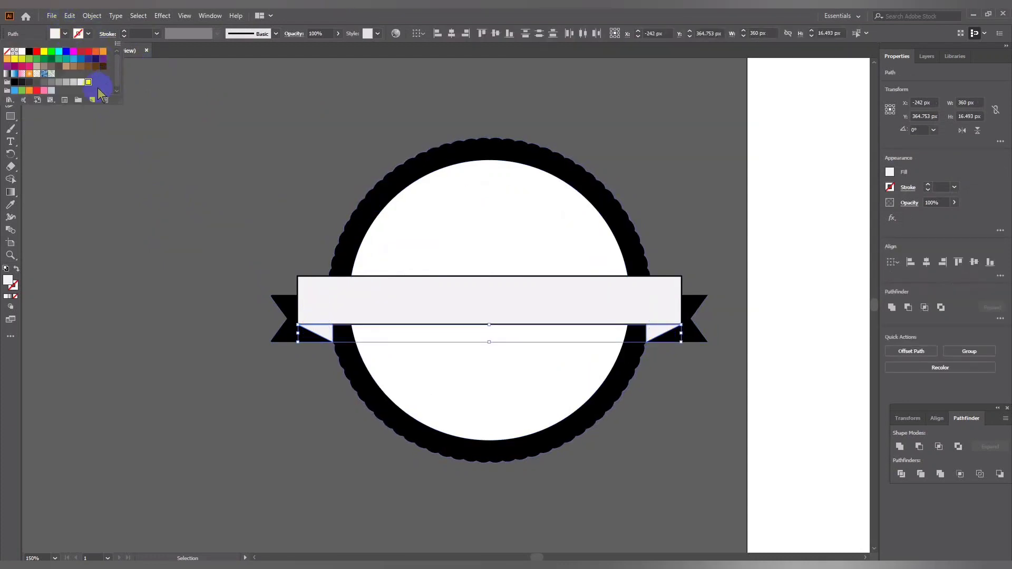
left_click(194, 88)
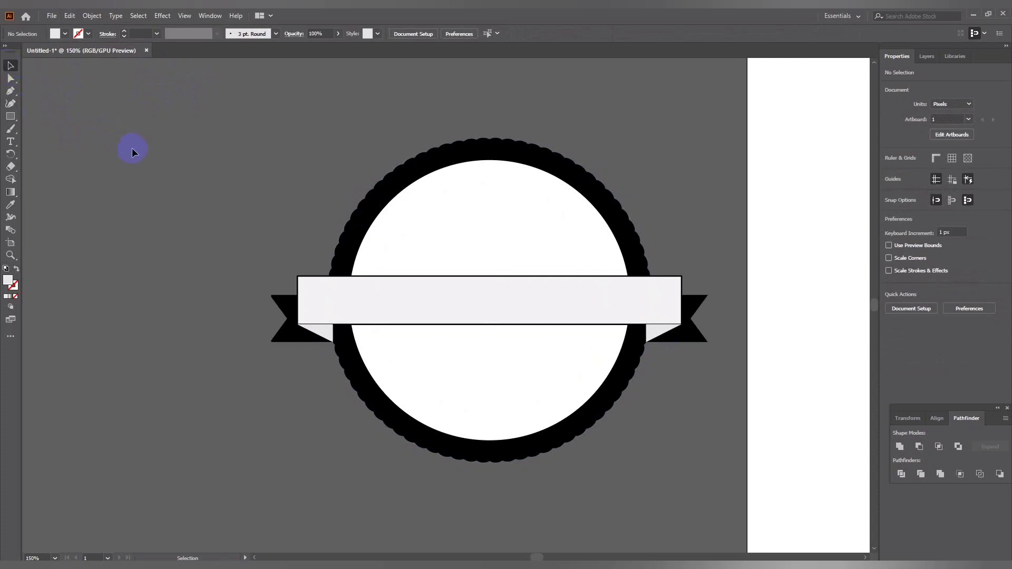
left_click(385, 257)
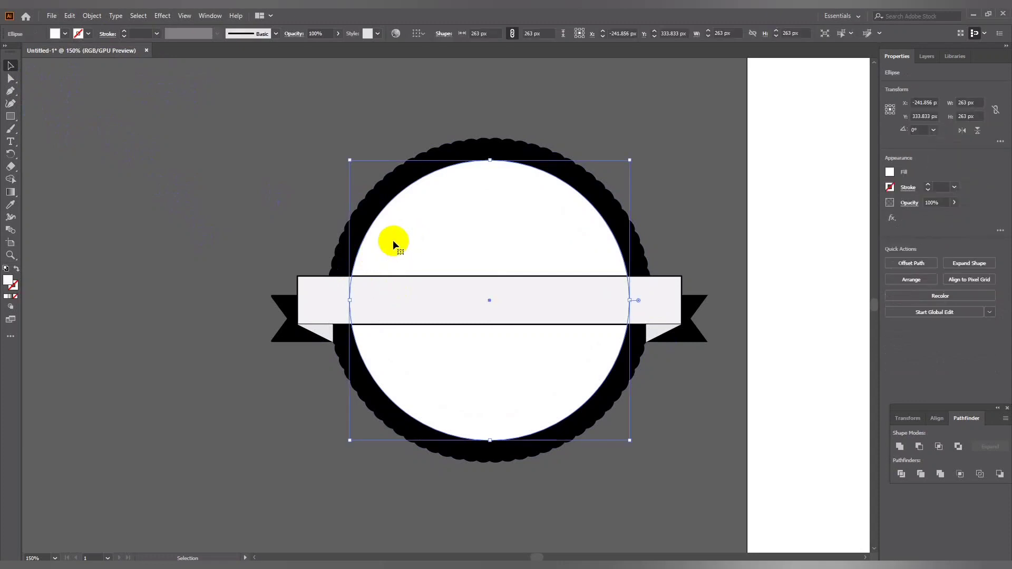
left_click(11, 205)
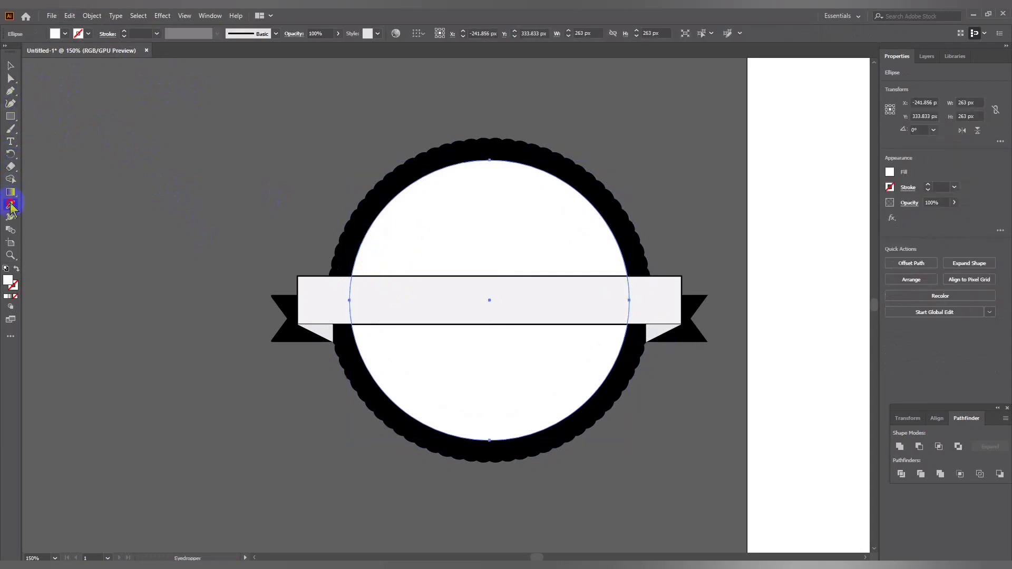
left_click(354, 216)
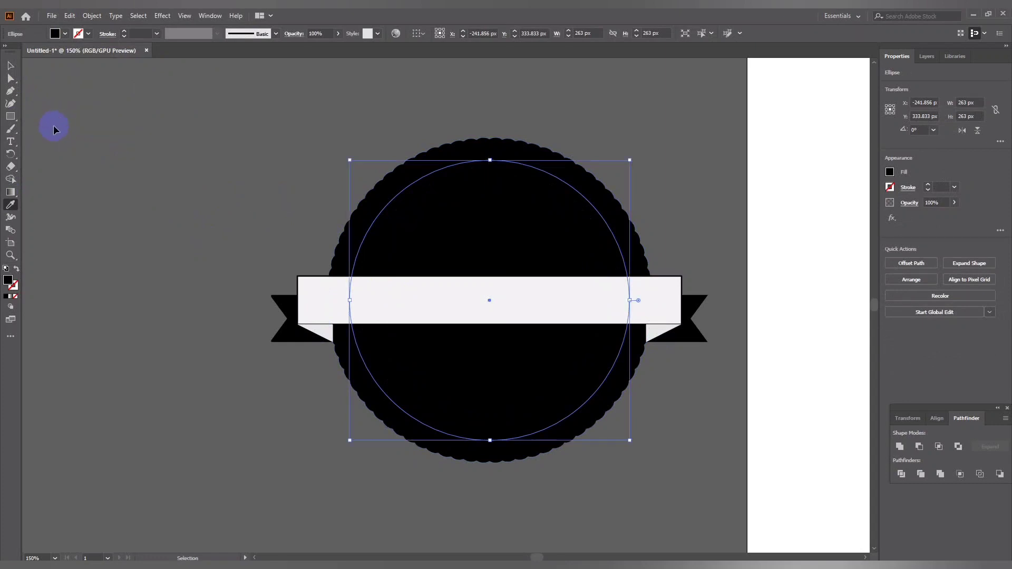
key("ctrl+z")
left_click(11, 67)
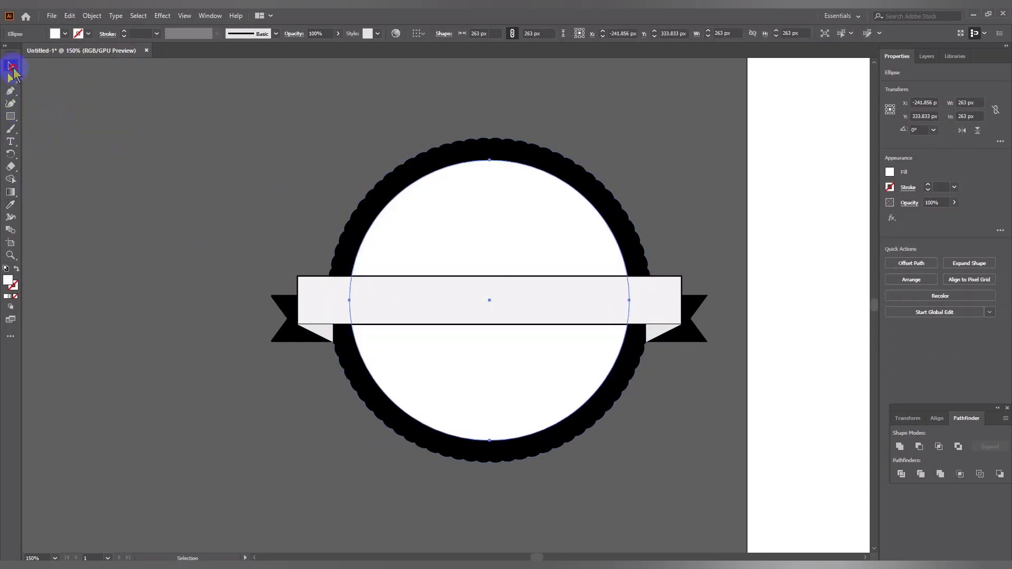
left_click(234, 188)
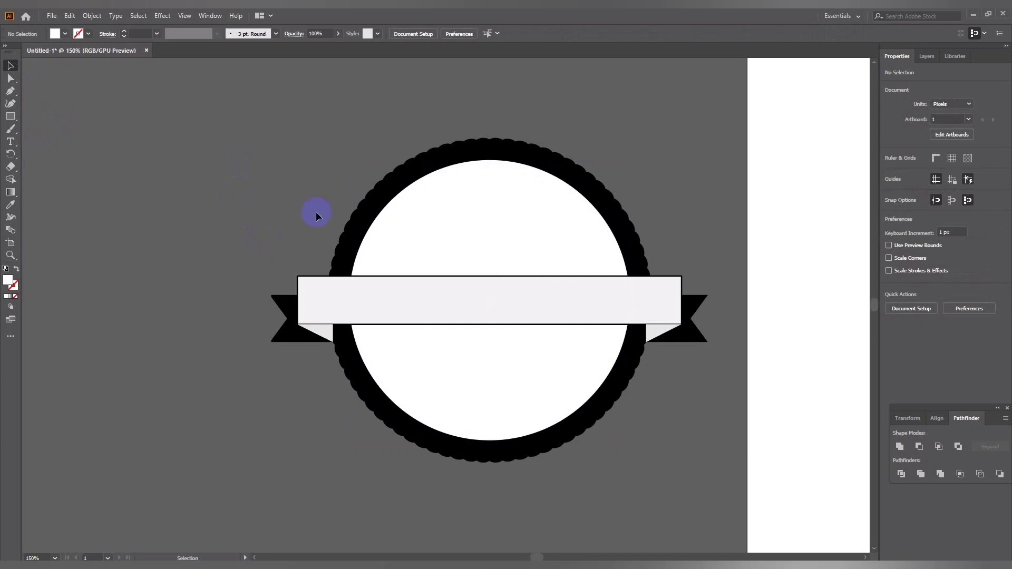
left_click_drag(330, 174, 449, 238)
right_click(429, 222)
left_click(458, 294)
left_click(250, 272)
left_click_drag(250, 272, 702, 416)
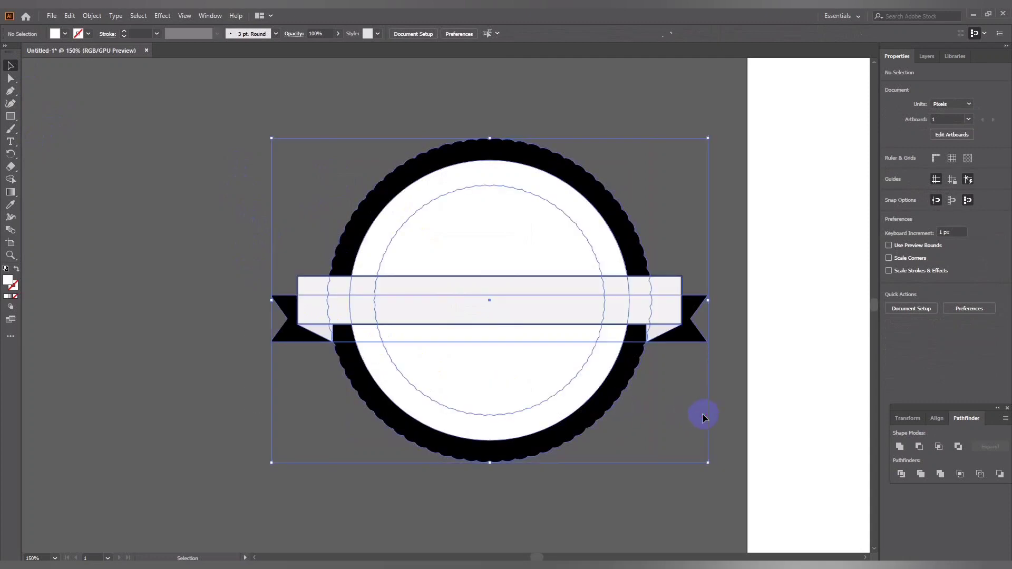
left_click(637, 287)
right_click(550, 268)
left_click(563, 353)
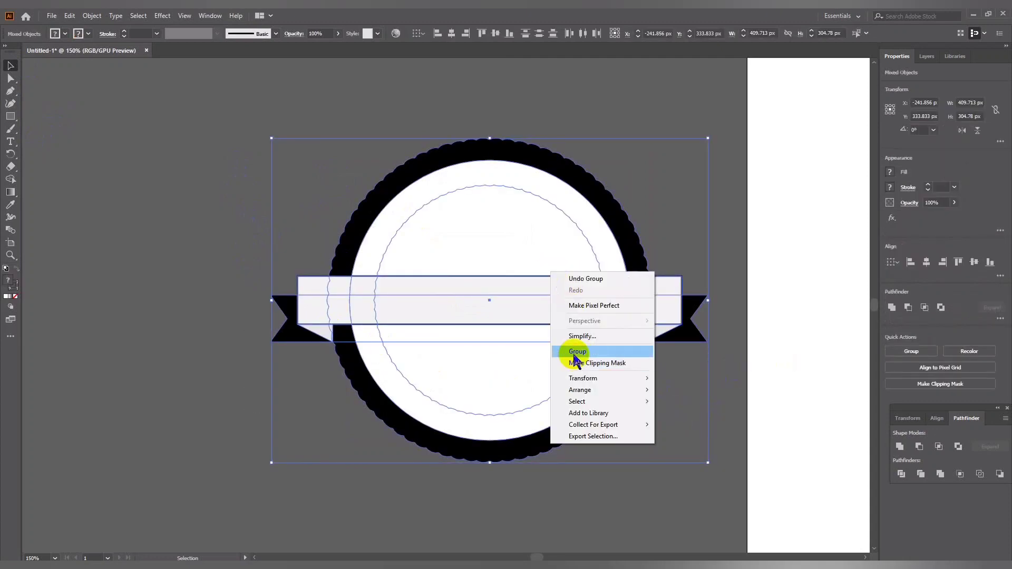
left_click(676, 394)
key("ctrl+z")
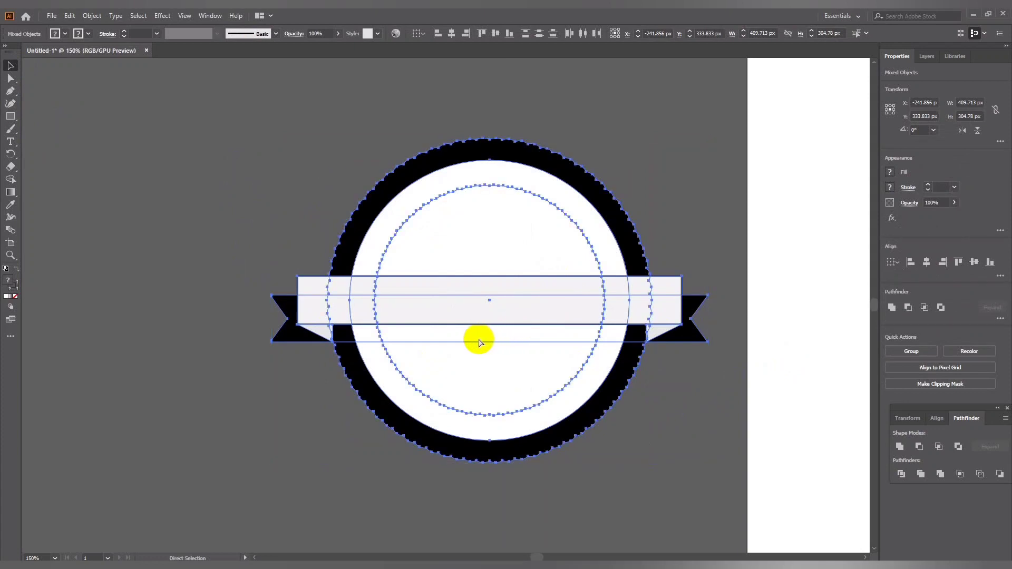
Place a new text object left of the badge using the Nexa Black font.
left_click(230, 253)
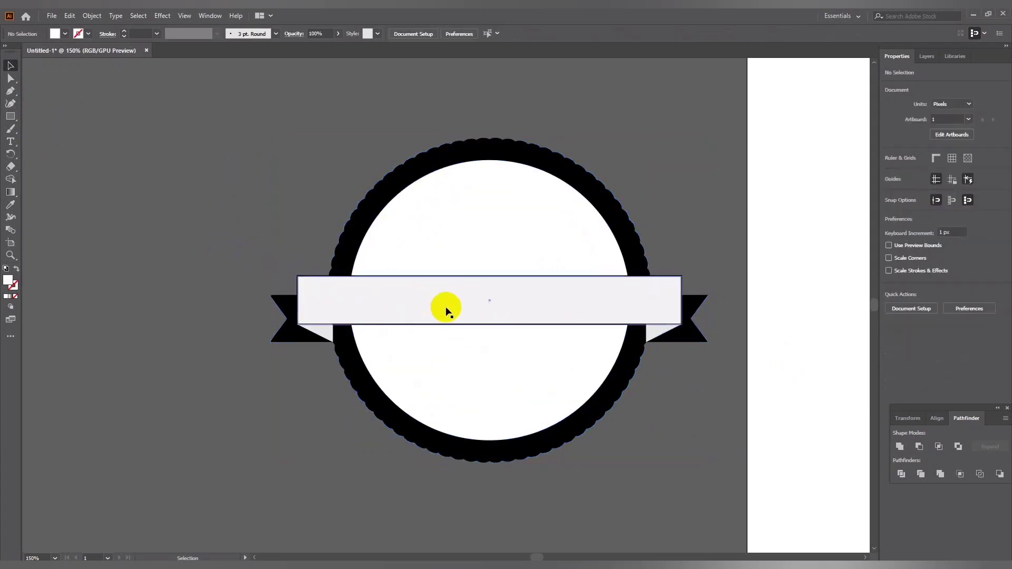
left_click(445, 305)
left_click(178, 203)
left_click(11, 141)
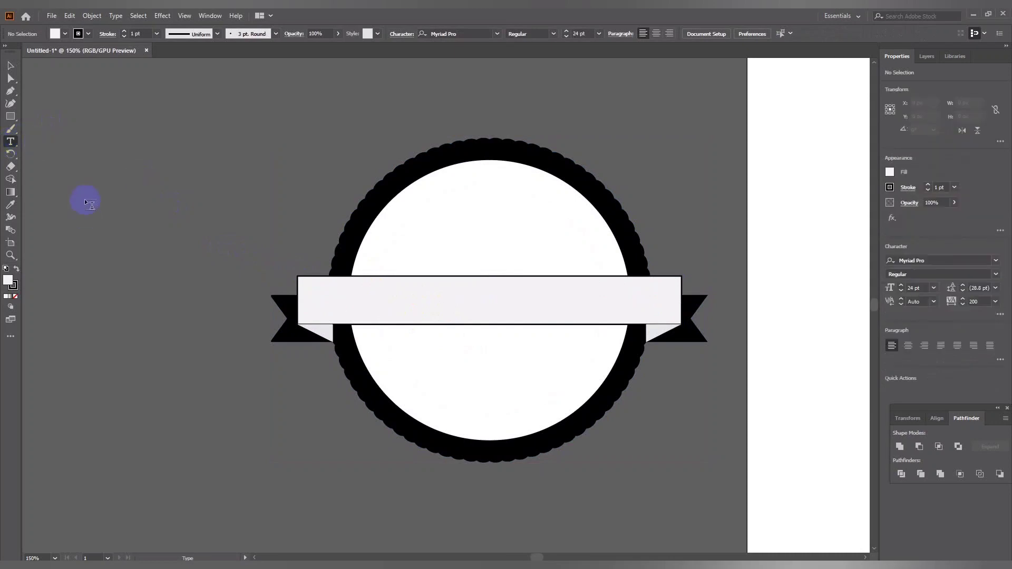
left_click(143, 153)
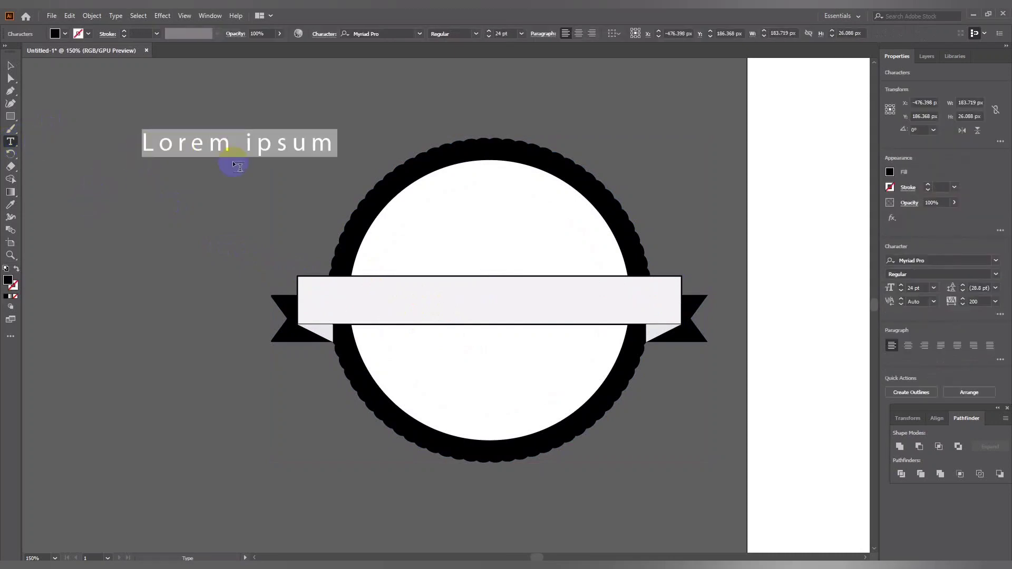
left_click(396, 32)
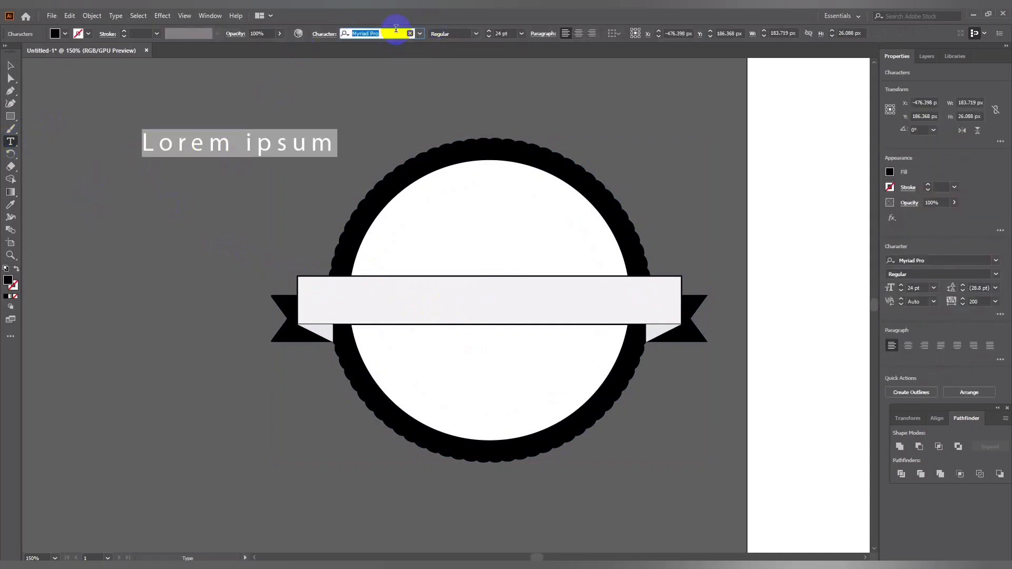
type("nex")
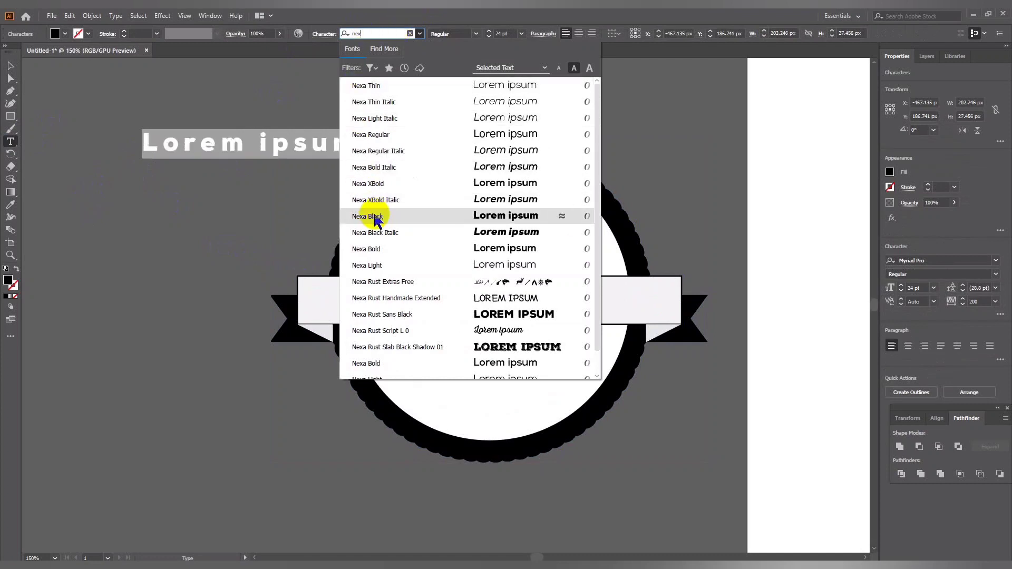
left_click(376, 216)
Type the heading 'COMPANY LOGO' in capitals.
type("c")
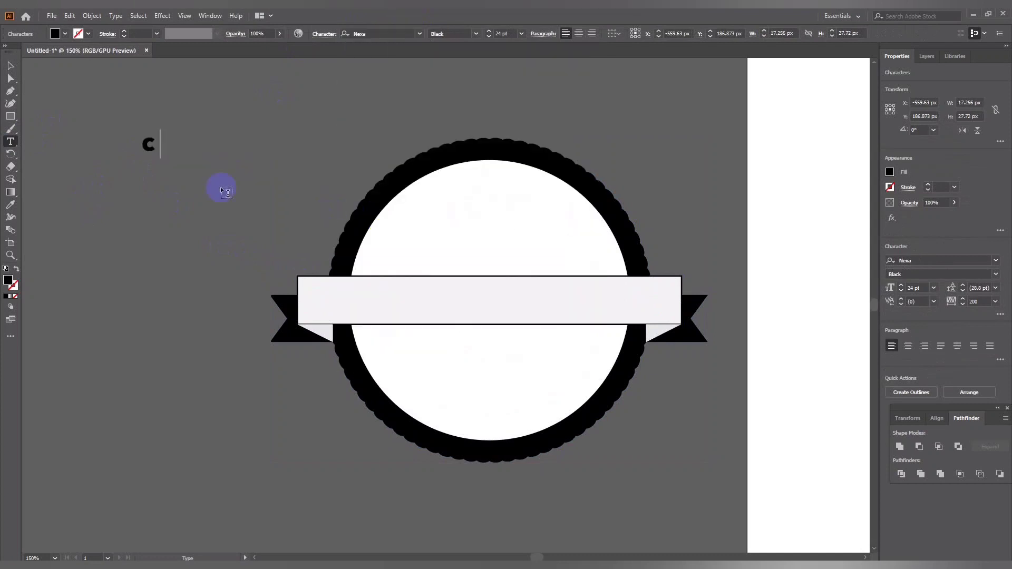
type("ompany")
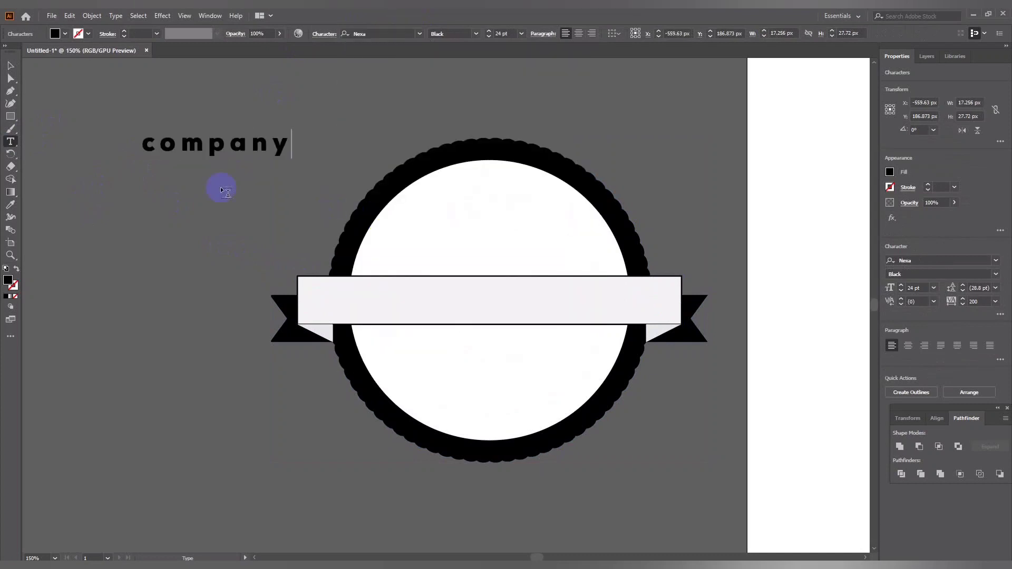
key("BackSpace")
key("BackSpace")
key("BackSpace")
key("BackSpace")
key("BackSpace")
key("BackSpace")
type("COMP")
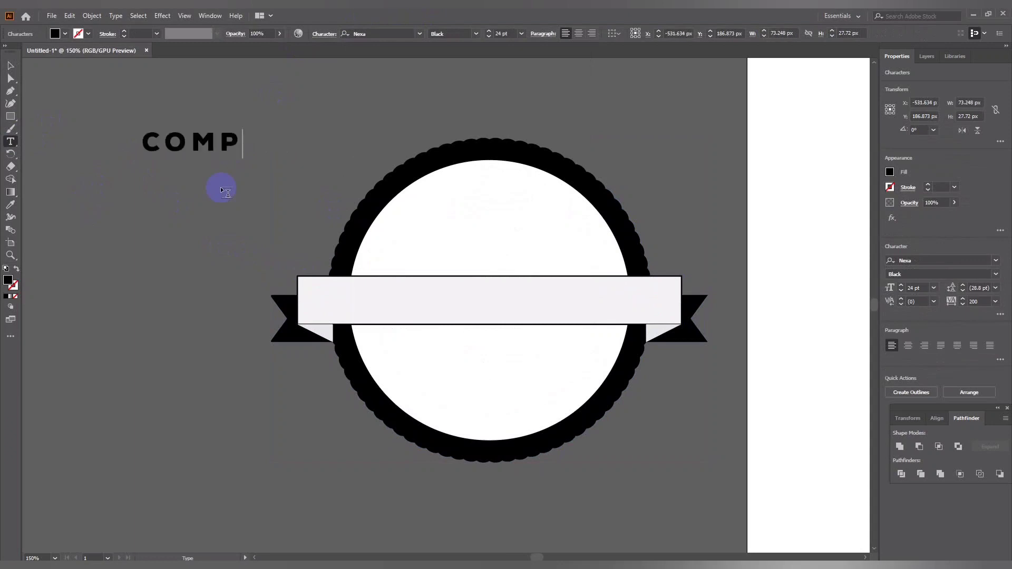
type("ANY LOGO")
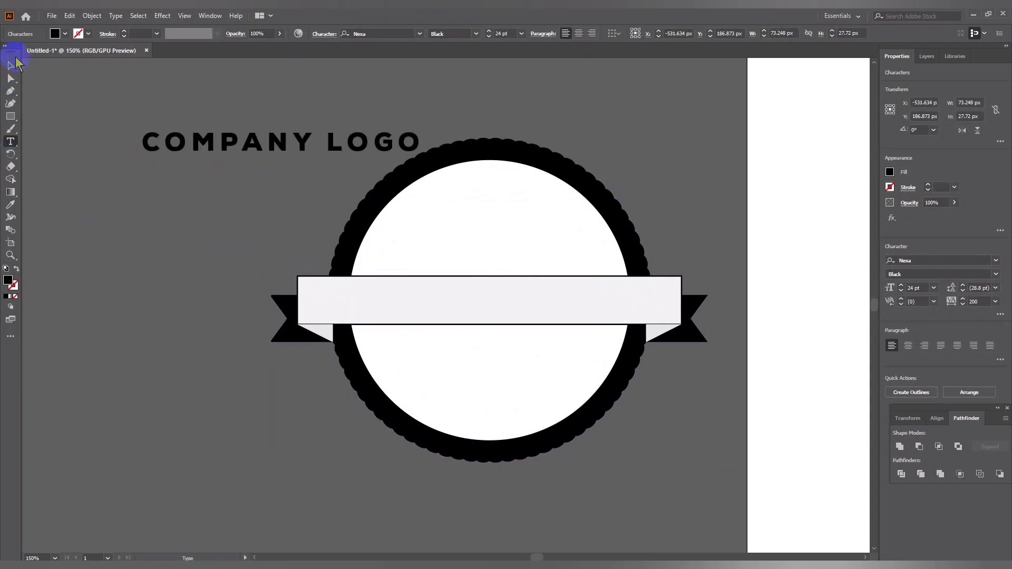
left_click(10, 66)
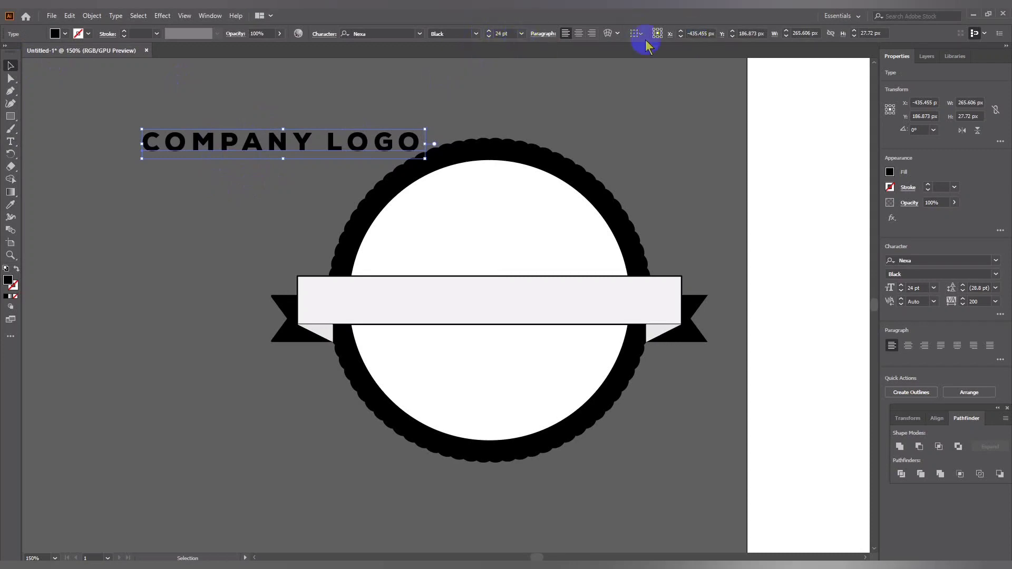
Set the heading's tracking to 0 in the Character panel.
key("ctrl+t")
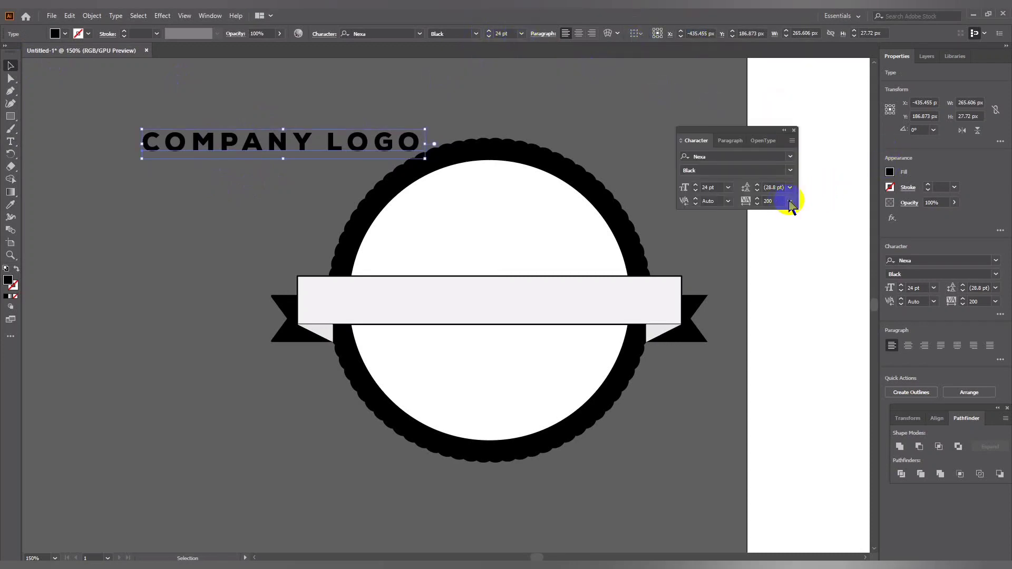
left_click(790, 201)
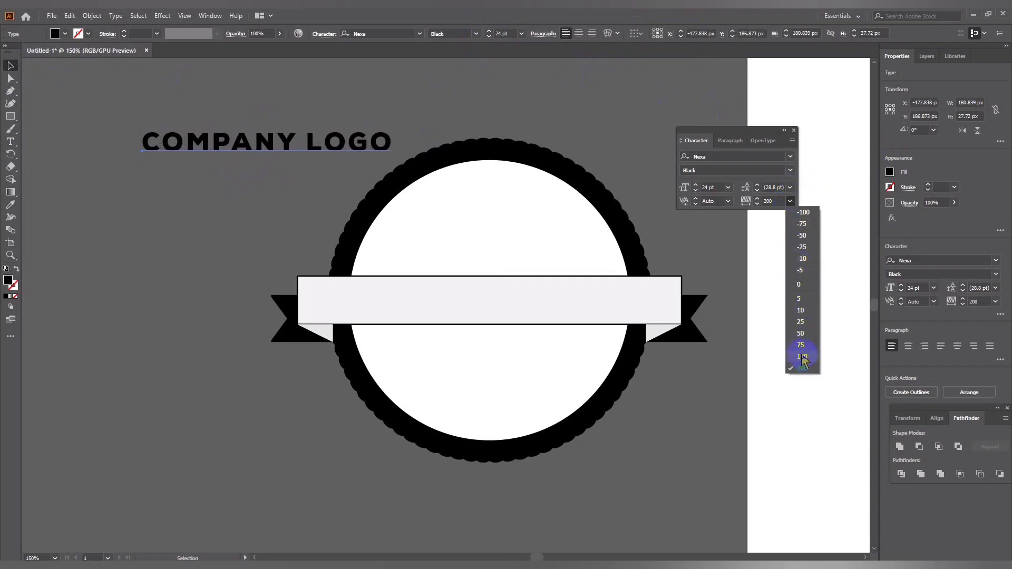
left_click(799, 285)
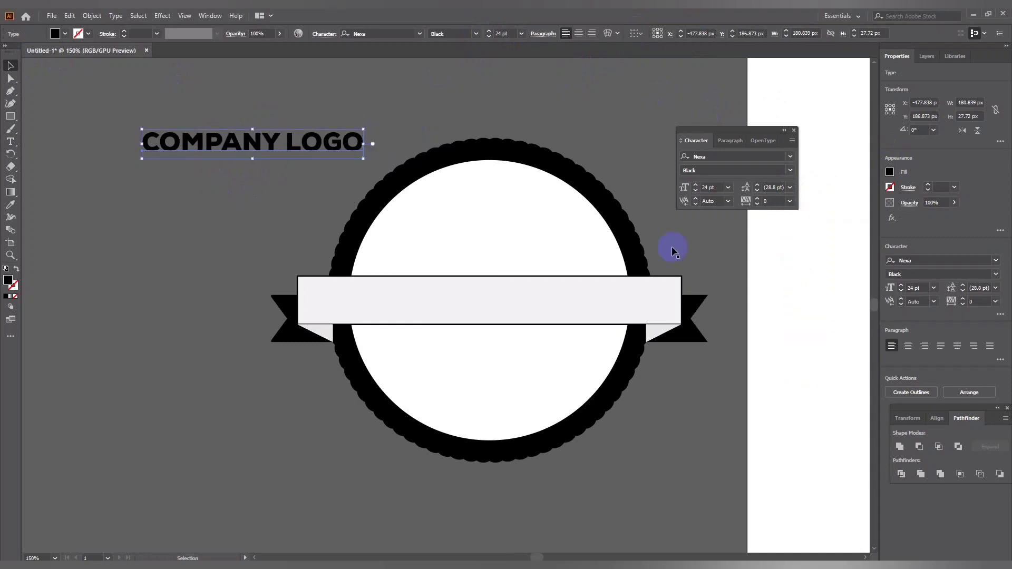
left_click(100, 165)
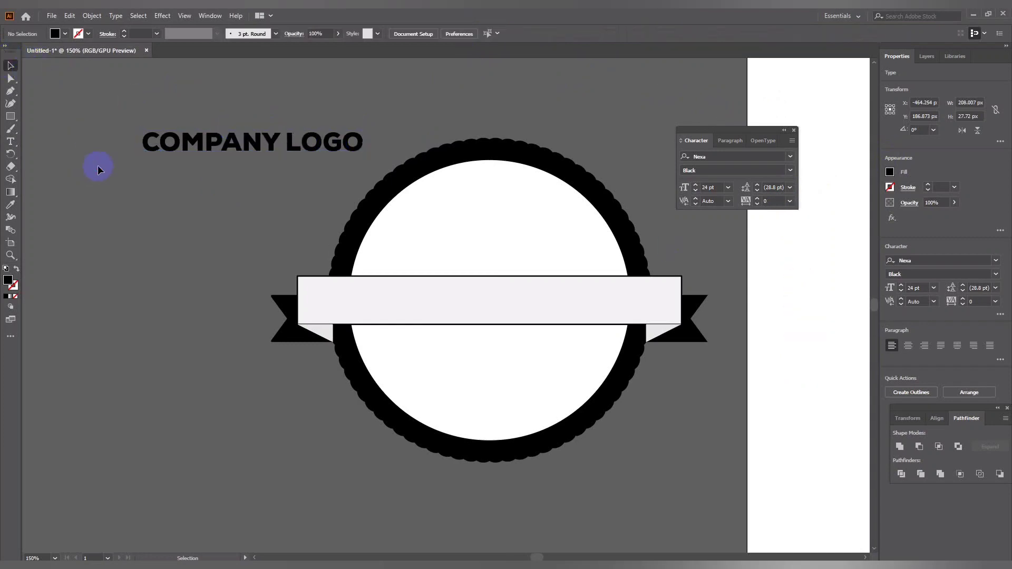
left_click(793, 130)
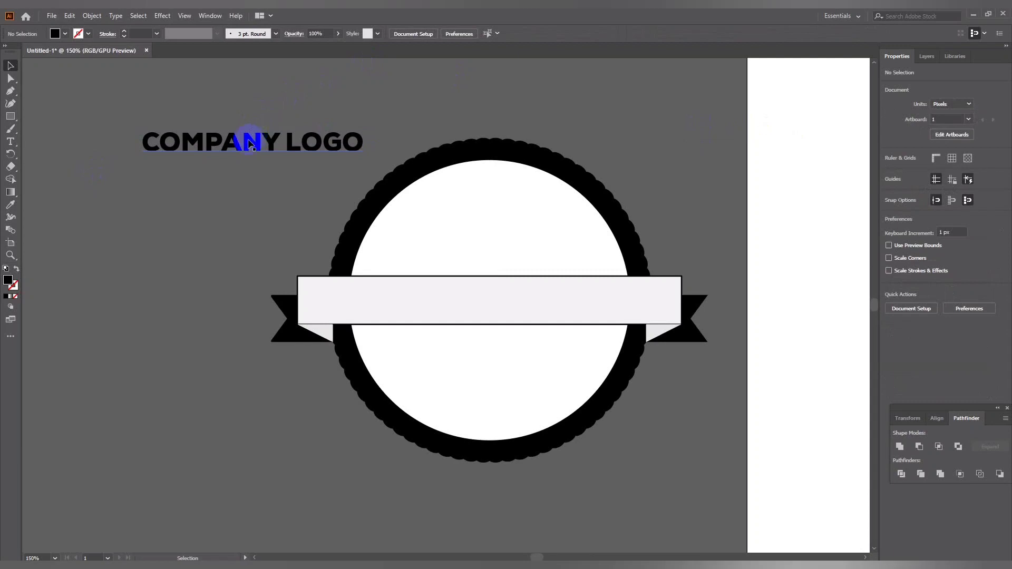
Move COMPANY LOGO onto the ribbon band and enlarge it slightly.
left_click_drag(250, 143, 483, 302)
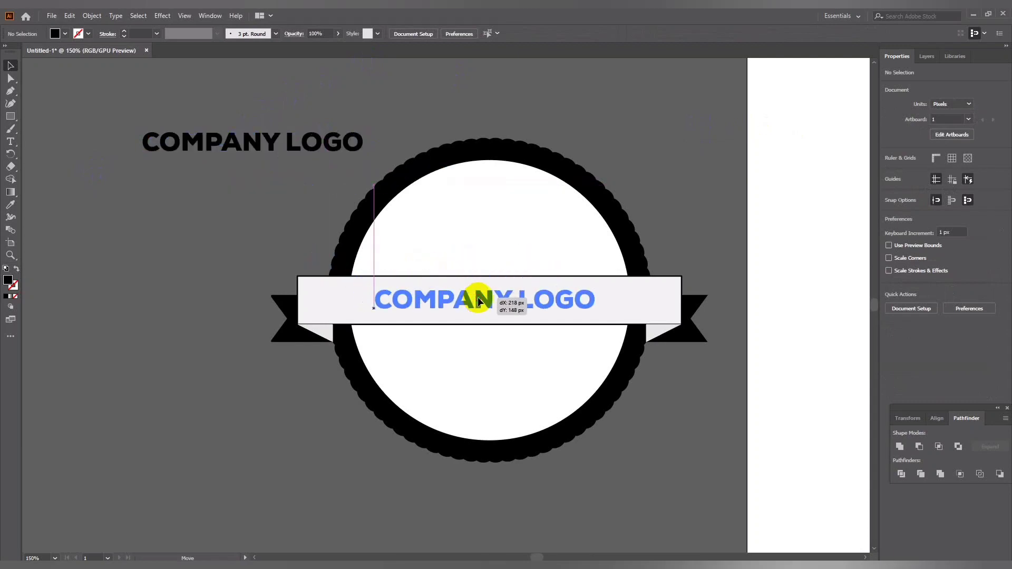
left_click(687, 225)
left_click(547, 289)
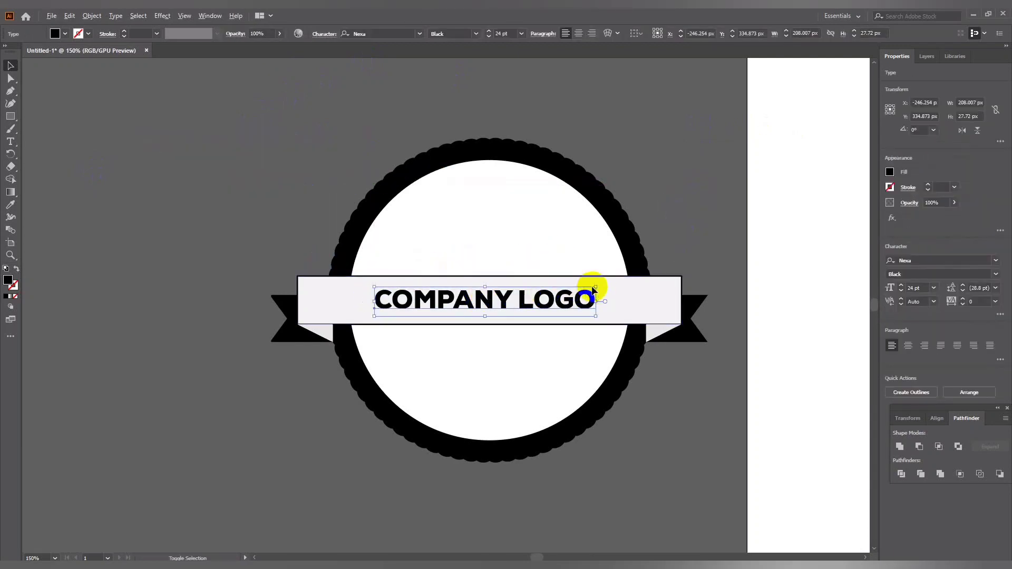
mouse_move(594, 283)
left_mouse_down()
mouse_move(605, 287)
mouse_move(563, 303)
left_mouse_up()
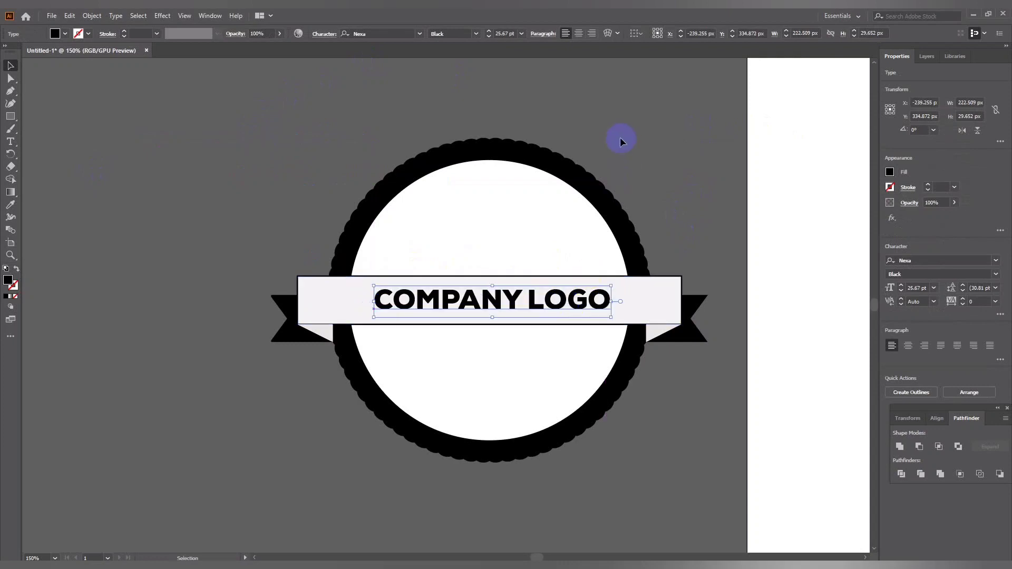
left_click(640, 170)
Select the logo pieces and drag the COMPANY LOGO text off the badge.
mouse_move(211, 110)
left_mouse_down()
mouse_move(647, 385)
mouse_move(654, 409)
left_mouse_up()
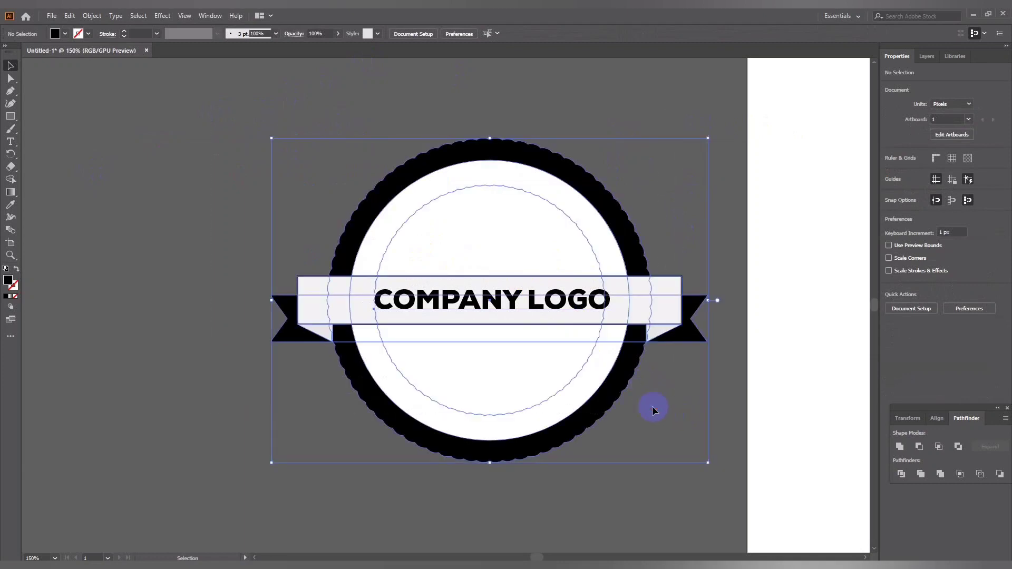
left_click(212, 247)
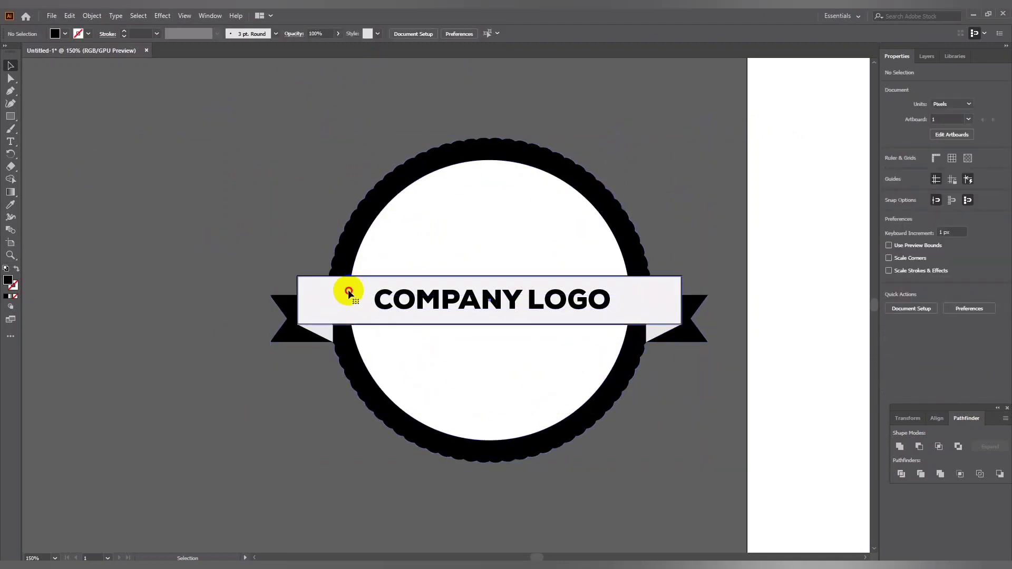
left_click_drag(262, 259, 350, 372)
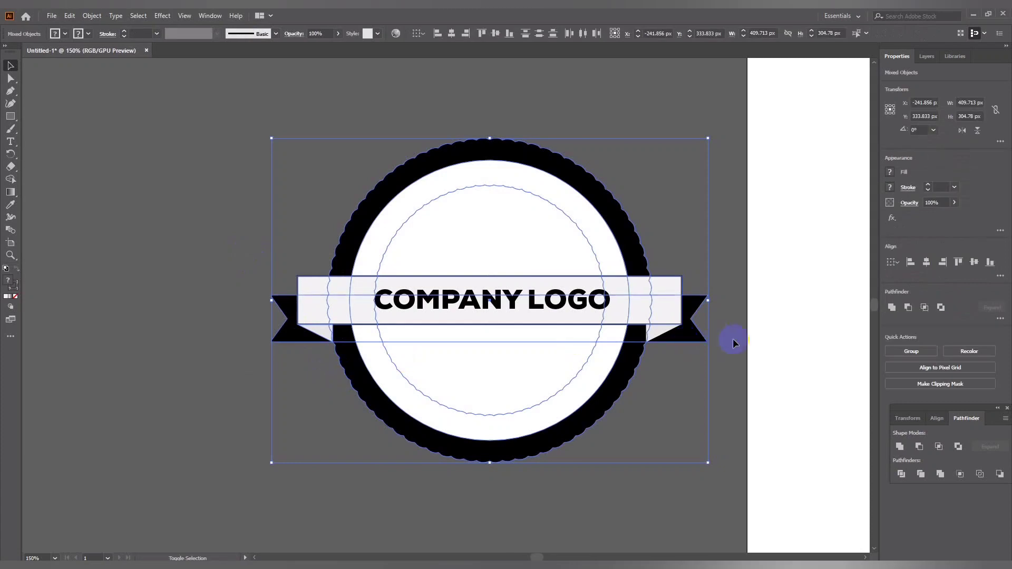
left_click(736, 275)
left_click_drag(539, 298, 316, 182)
left_click(752, 215)
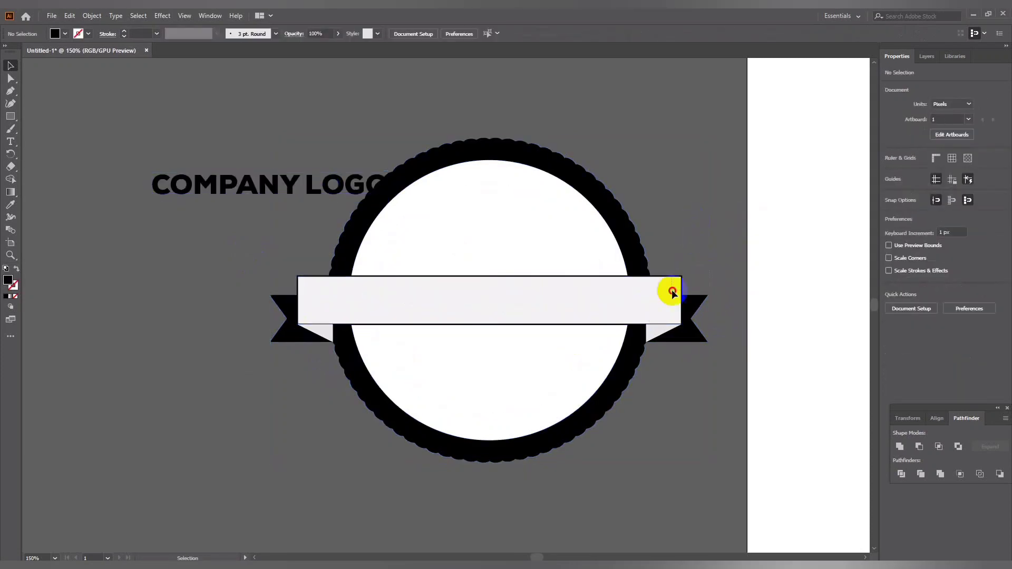
left_click(361, 350)
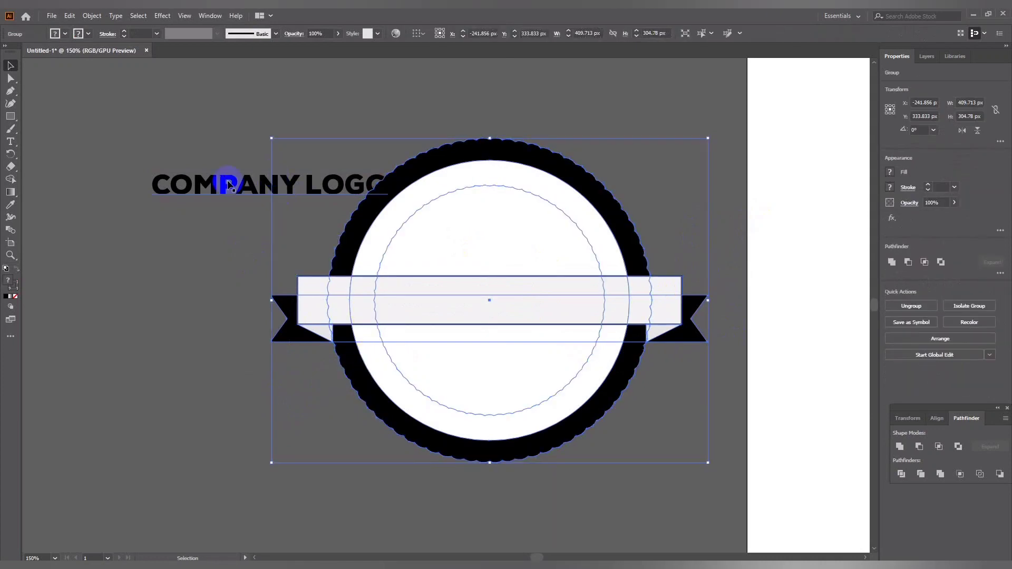
Move the COMPANY LOGO text back onto the ribbon and select the whole logo.
key("ctrl+shift+a")
left_click_drag(252, 188, 471, 299)
left_click(337, 174)
key("ctrl+a")
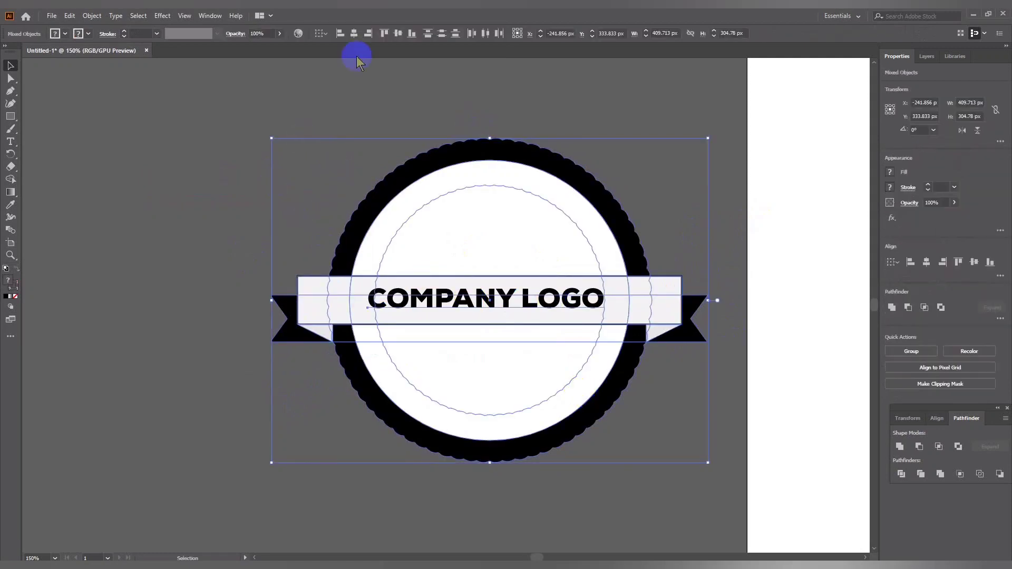
left_click(680, 183)
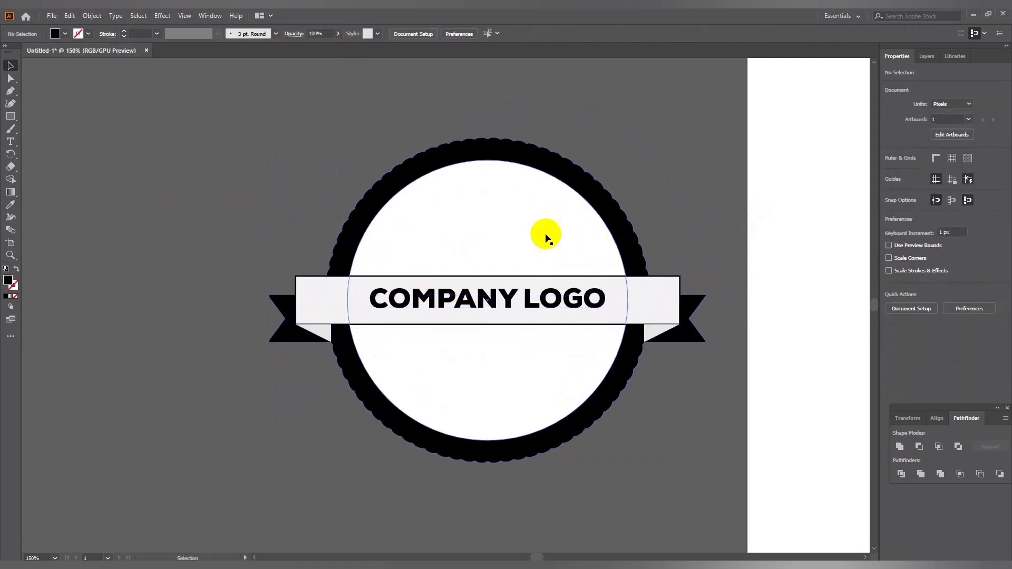
left_click(452, 294)
left_click_drag(261, 215, 514, 363)
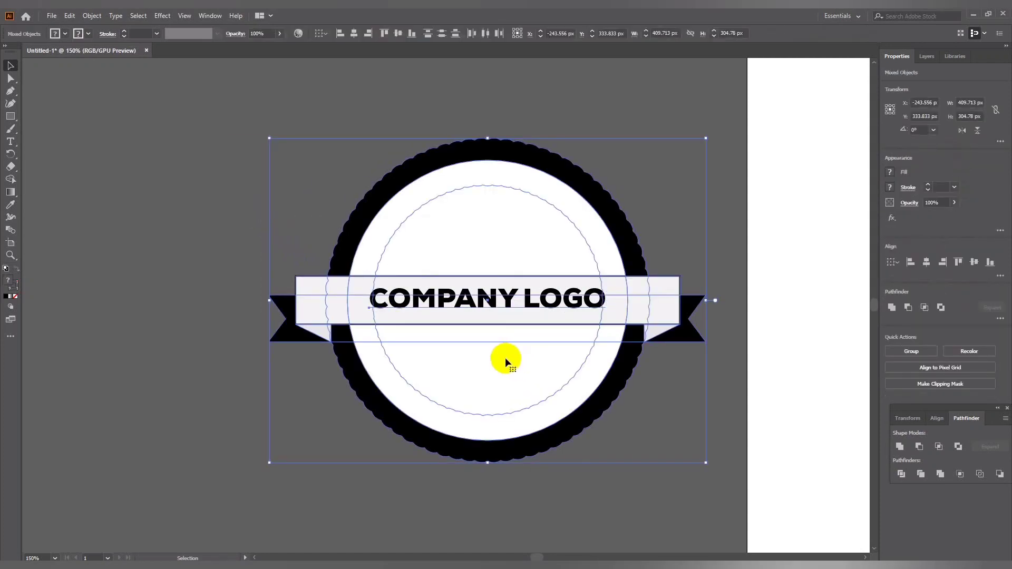
left_click(197, 204)
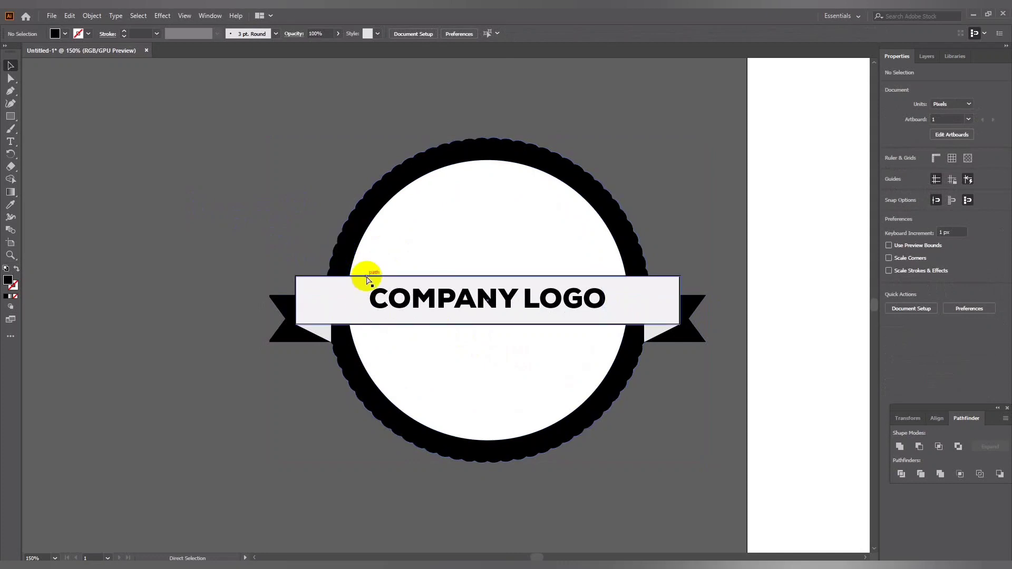
Centre the view on the logo, select the logo group, then clear the selection.
key("ctrl+minus")
key("ctrl+minus")
key("ctrl+plus")
key("ctrl+minus")
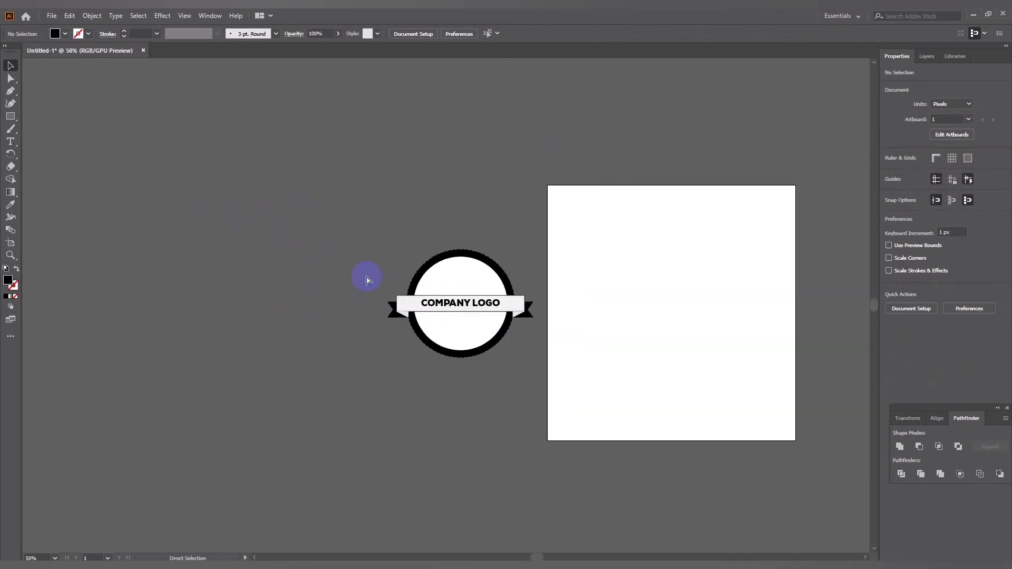
key("ctrl+plus")
key("ctrl+plus")
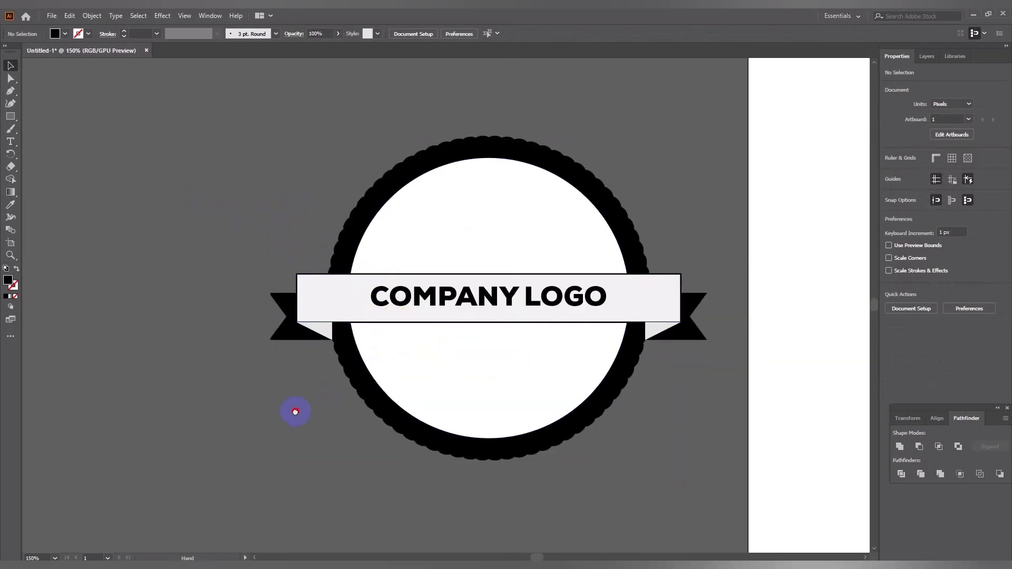
left_click_drag(294, 412, 245, 391)
left_click(383, 341)
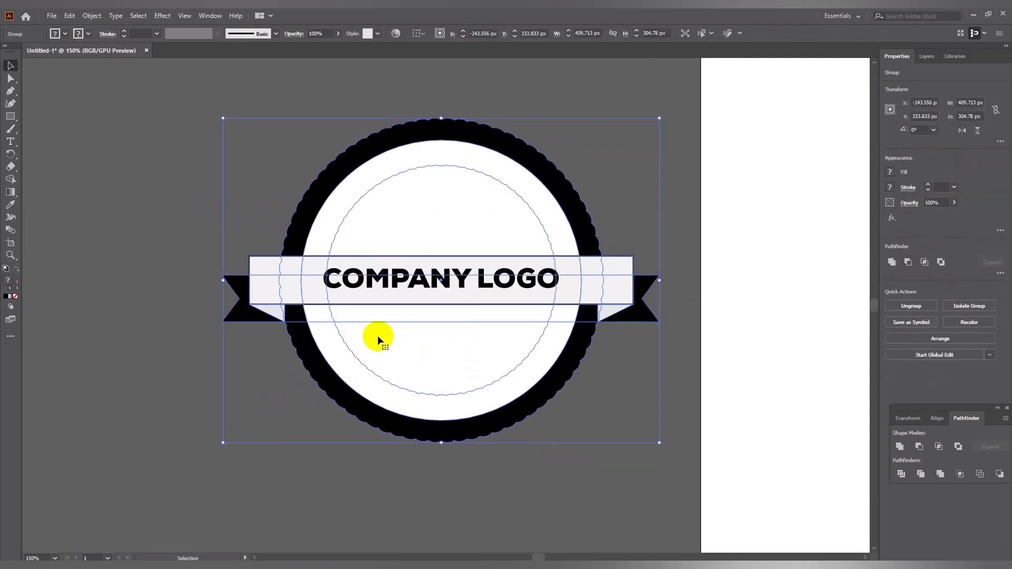
left_click(119, 252)
left_click(345, 197)
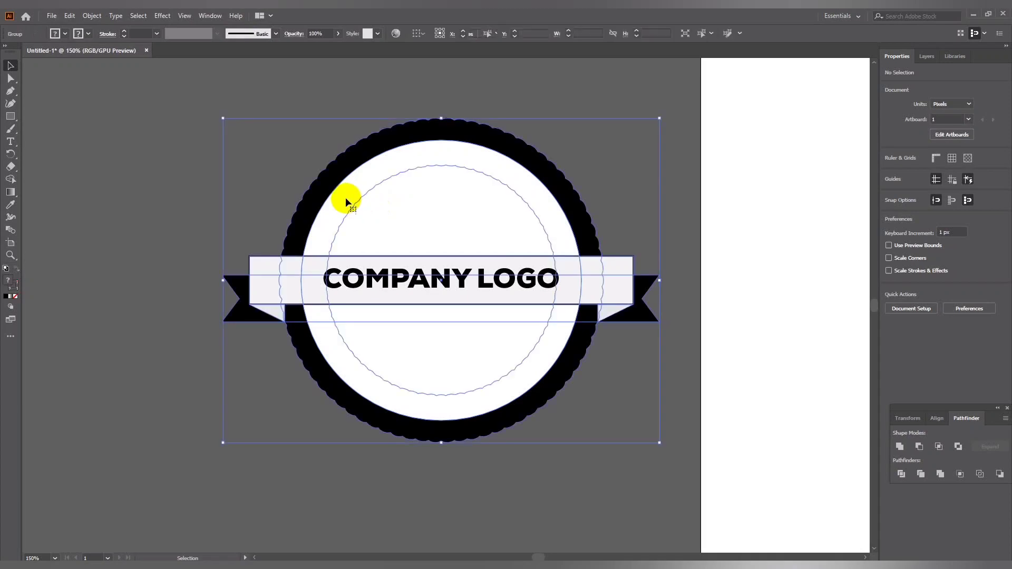
left_click(181, 221)
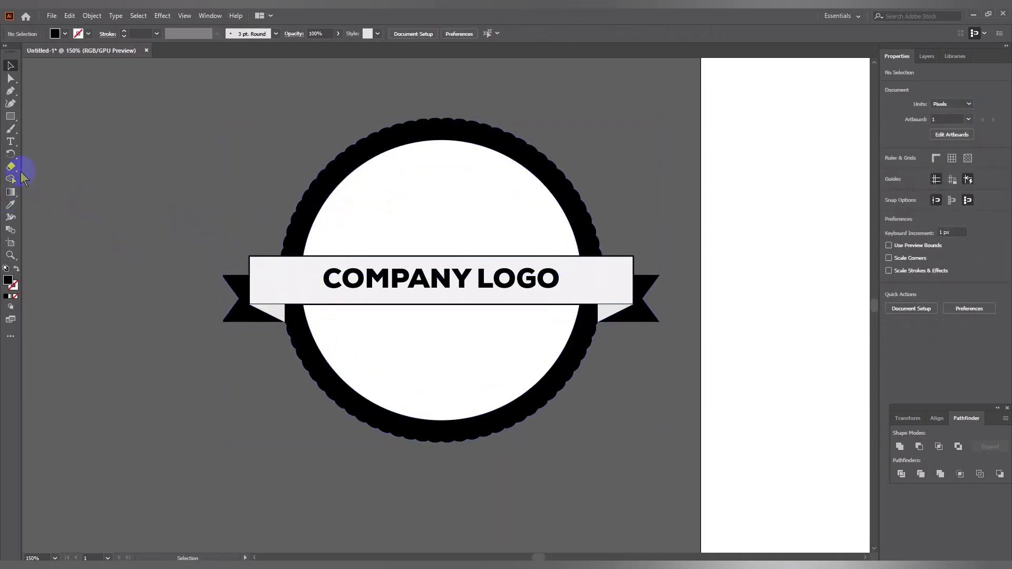
Type the year '-1985-', move it below the ribbon and shrink it slightly.
left_click(11, 142)
left_click(91, 183)
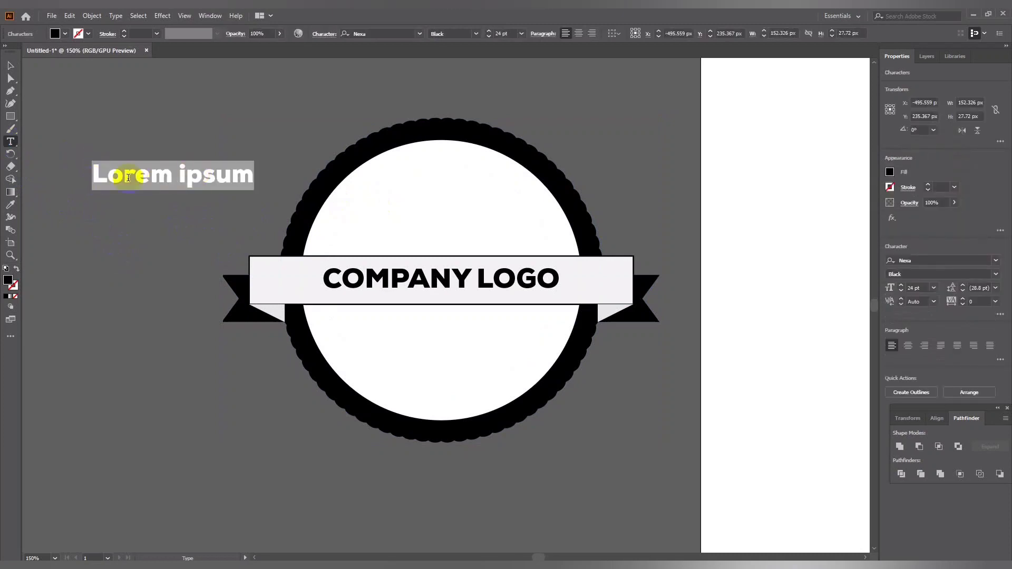
type("19")
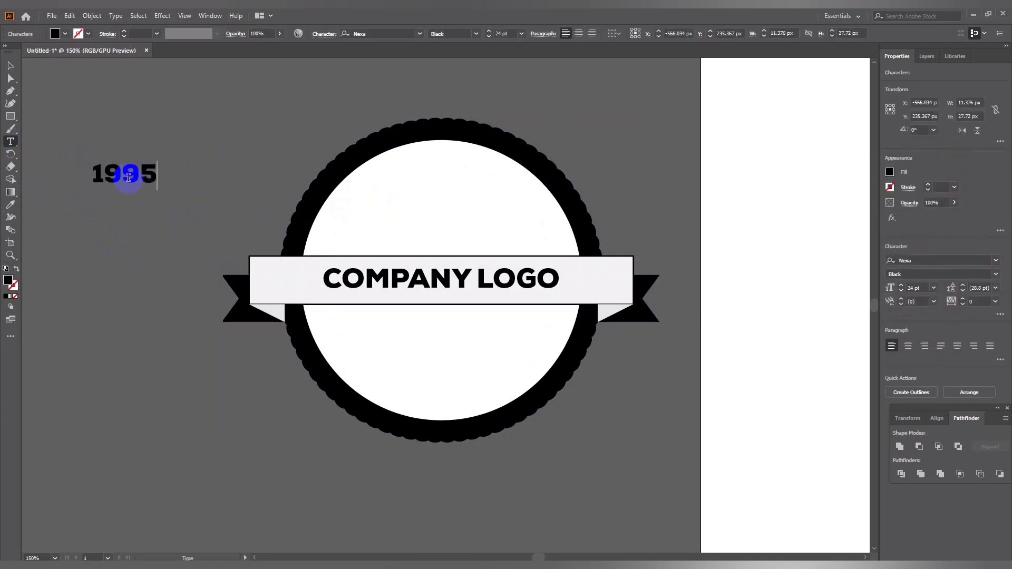
type("85")
type("-")
left_click(11, 65)
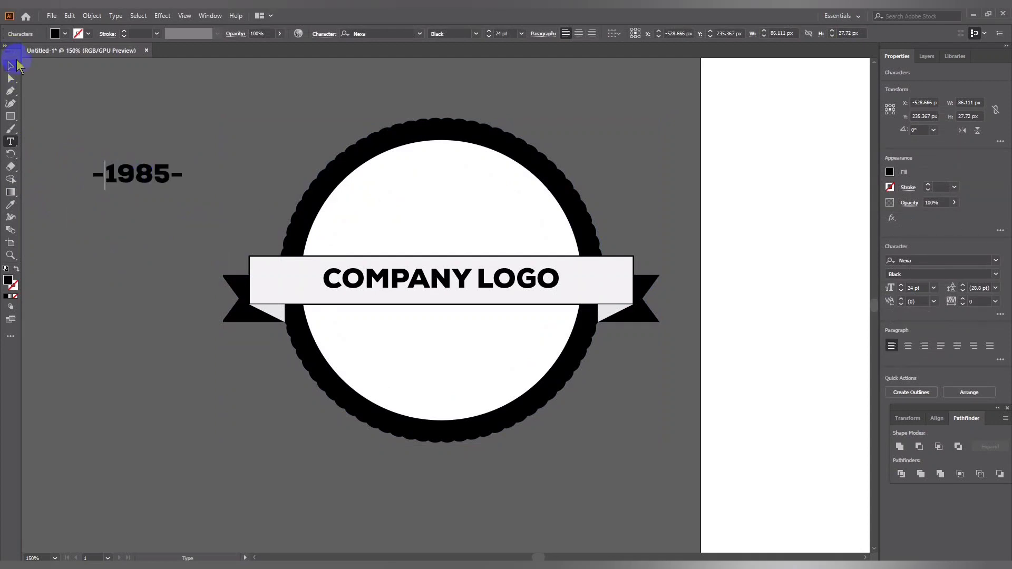
mouse_move(136, 179)
left_mouse_down()
mouse_move(365, 342)
mouse_move(447, 367)
mouse_move(483, 356)
left_mouse_up()
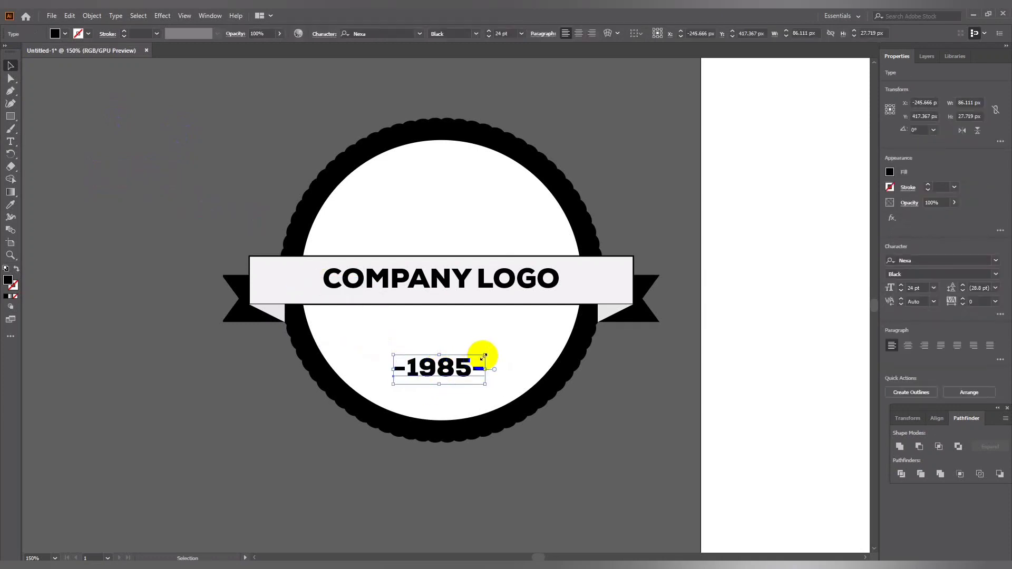
mouse_move(484, 355)
left_mouse_down()
mouse_move(444, 379)
mouse_move(474, 365)
left_mouse_up()
left_click(559, 434)
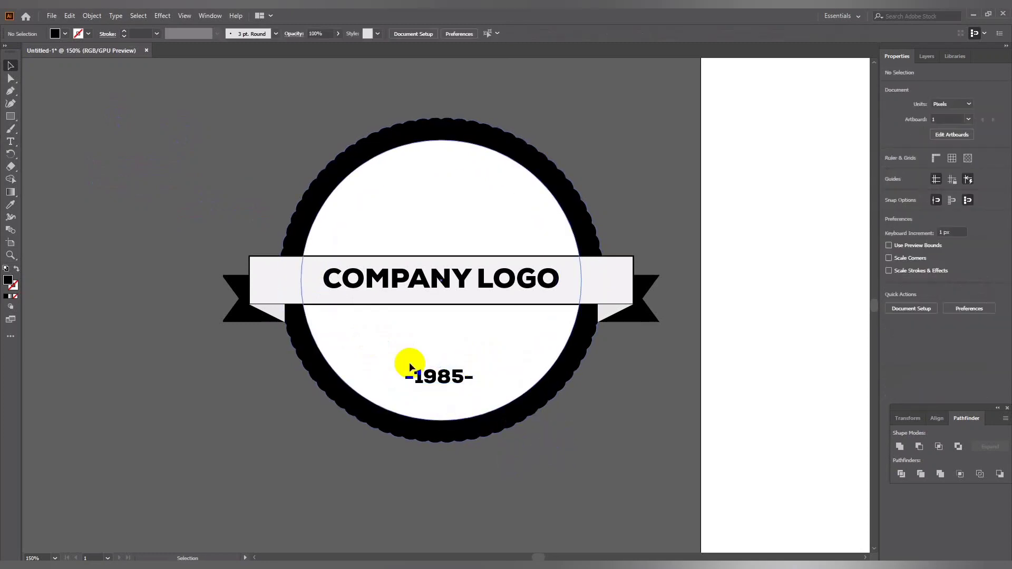
Set the -1985- text's tracking to 100.
left_click(437, 377)
key("ctrl+t")
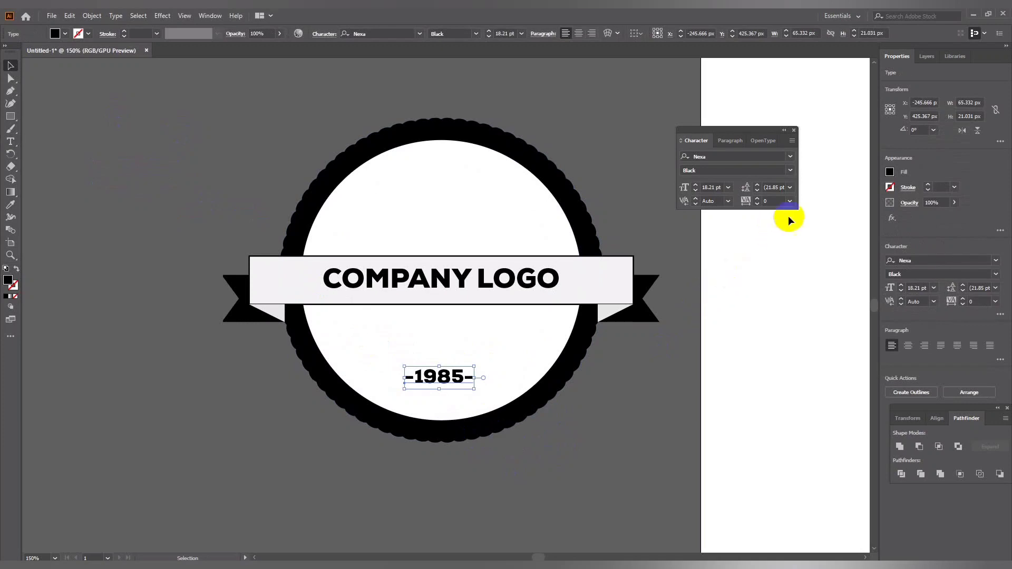
left_click(789, 200)
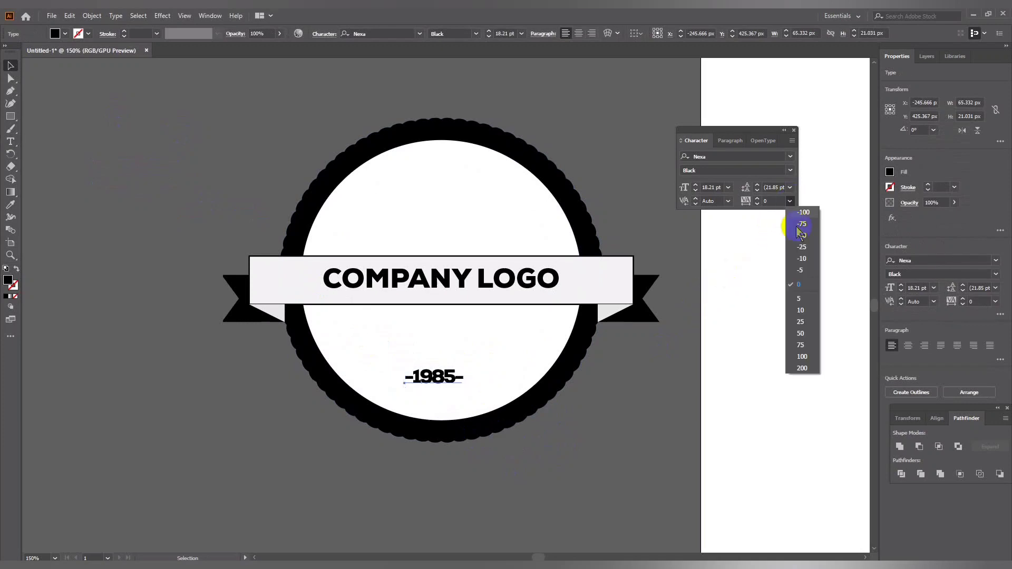
left_click(801, 357)
left_click(666, 406)
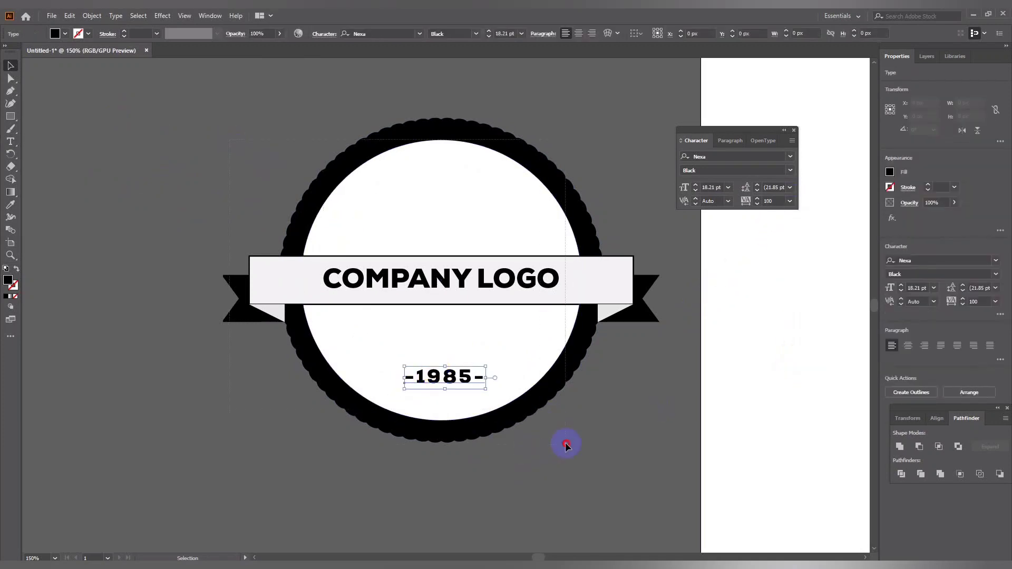
Centre all logo objects horizontally, then nudge -1985- up slightly.
key("ctrl+a")
left_click(355, 33)
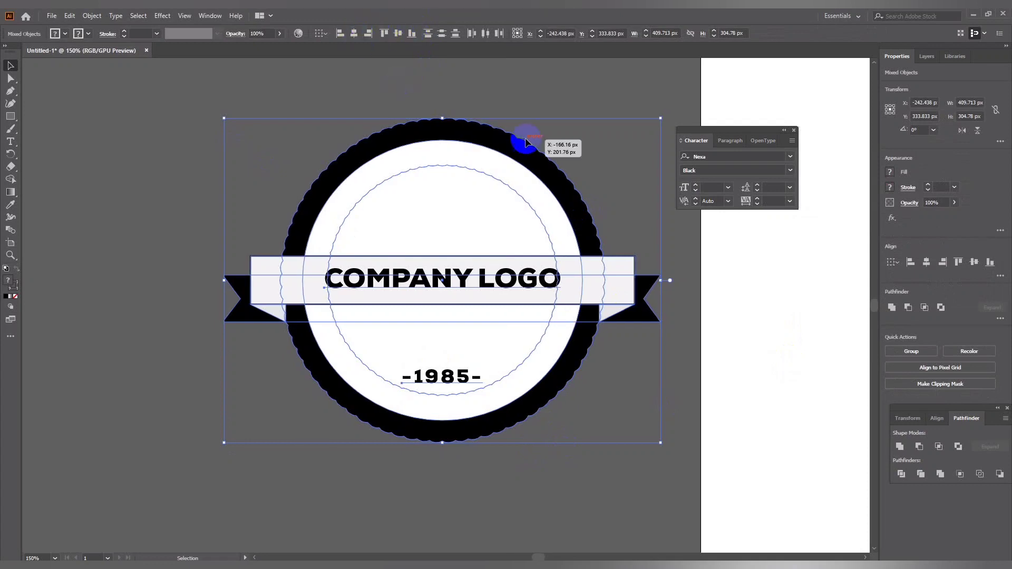
left_click(577, 164)
left_click(448, 377)
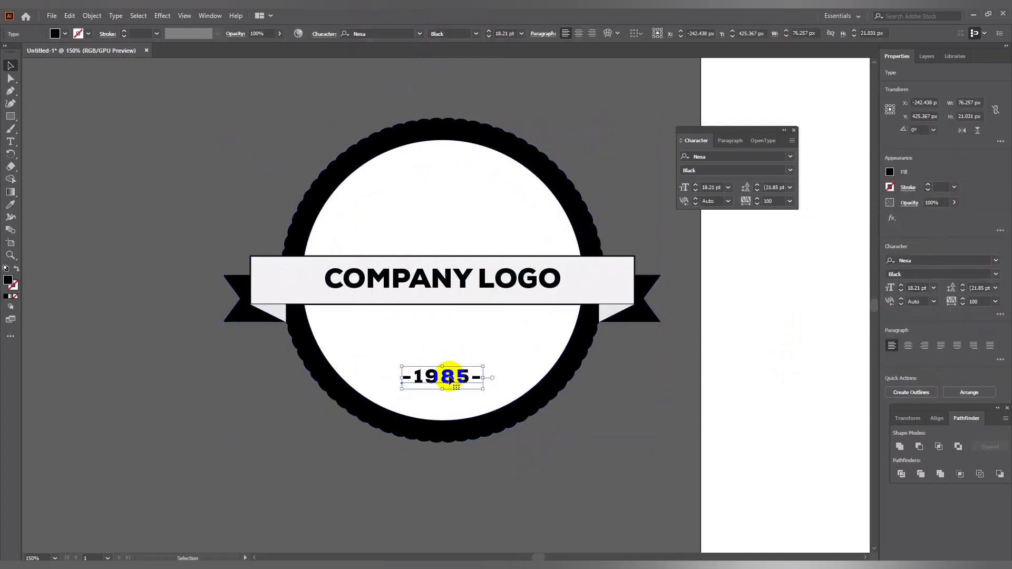
key("Up")
key("Up")
key("Up")
key("Up")
key("Up")
key("Up")
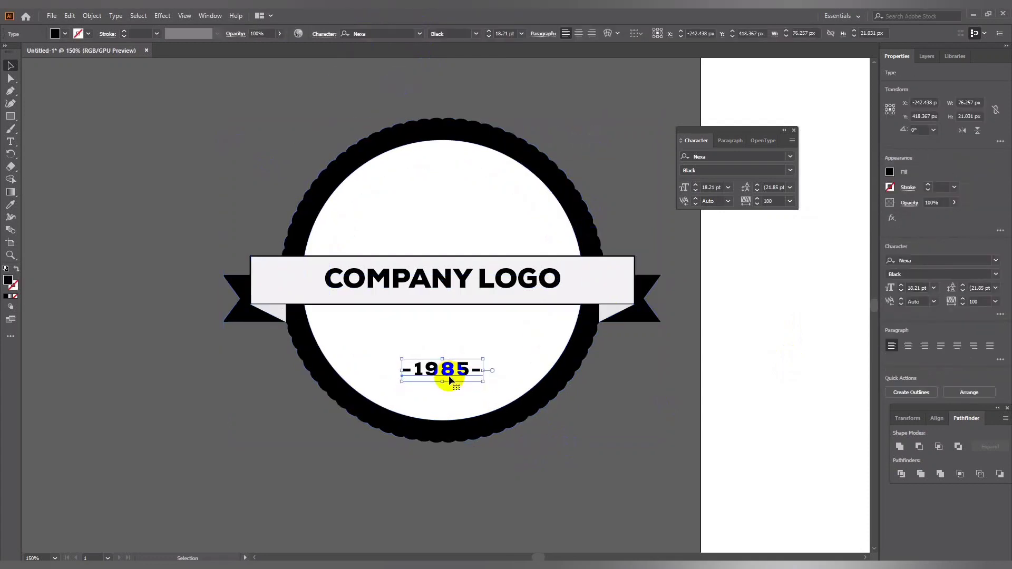
left_click(25, 138)
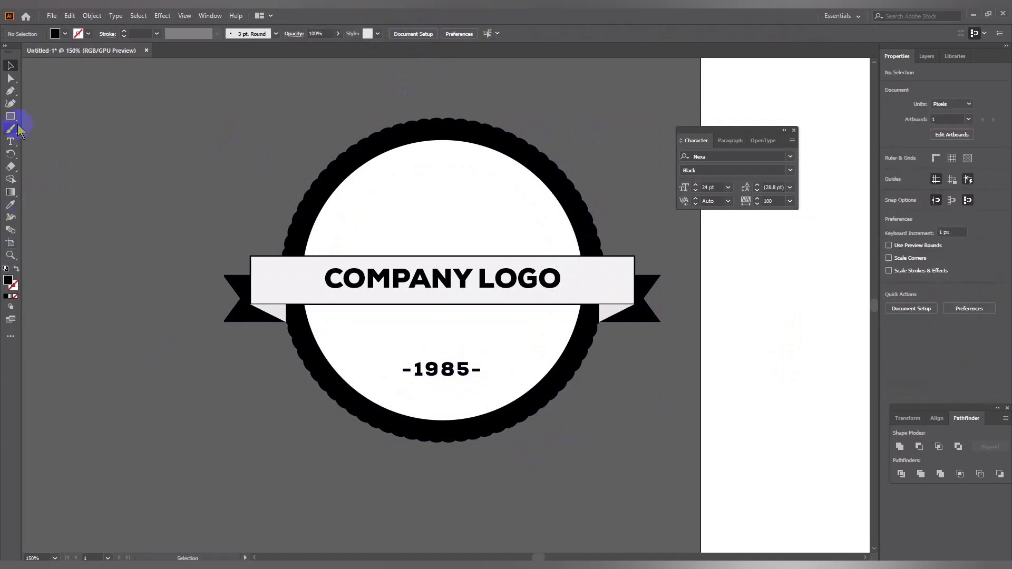
Draw a new six-point star with the Star tool.
left_click(120, 155)
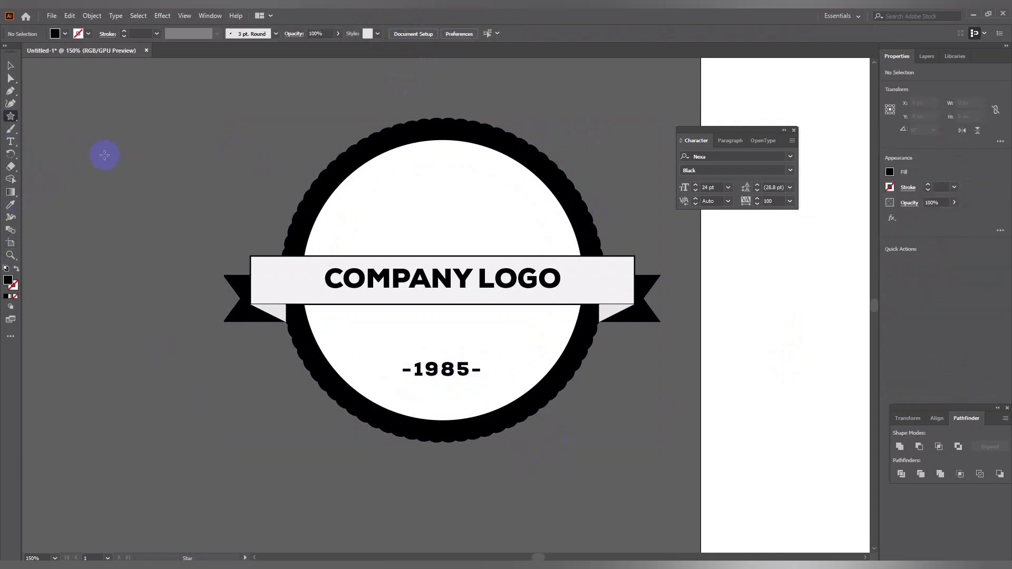
right_click(105, 155)
left_click(64, 178)
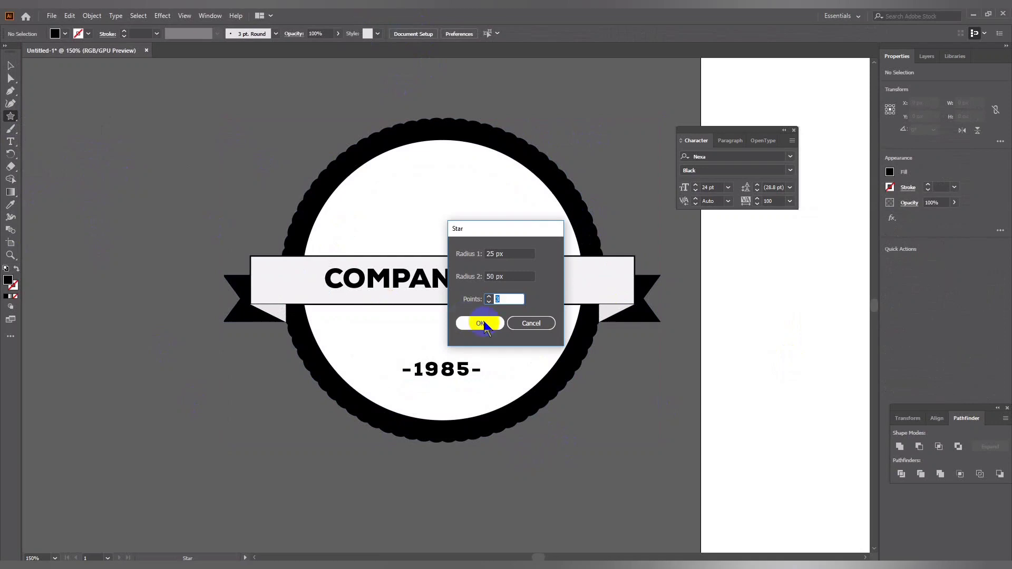
key("Return")
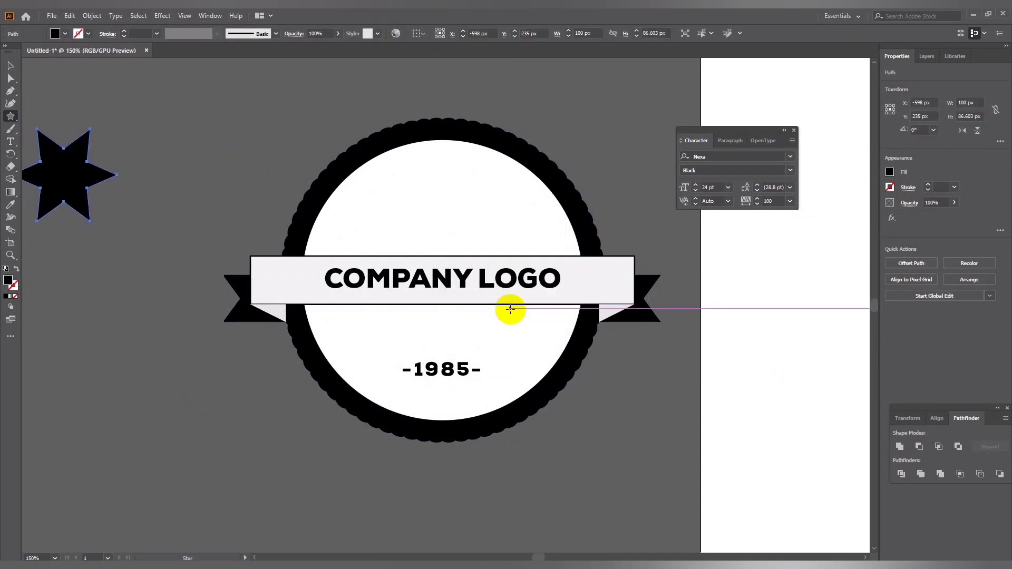
Move the star right and down, rotate it, and shrink it about its centre.
left_click(19, 64)
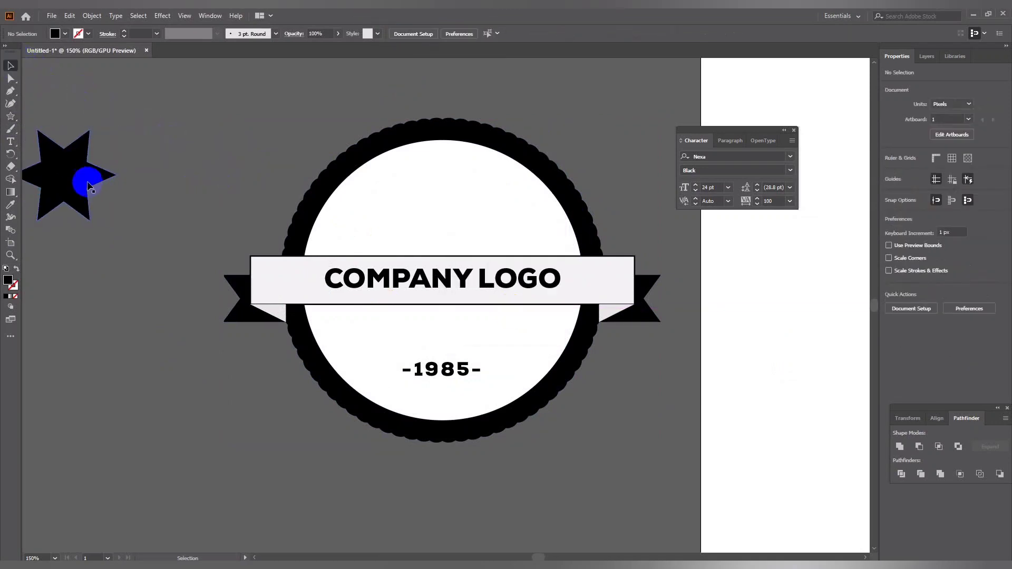
left_click_drag(90, 181, 155, 193)
left_click(185, 241)
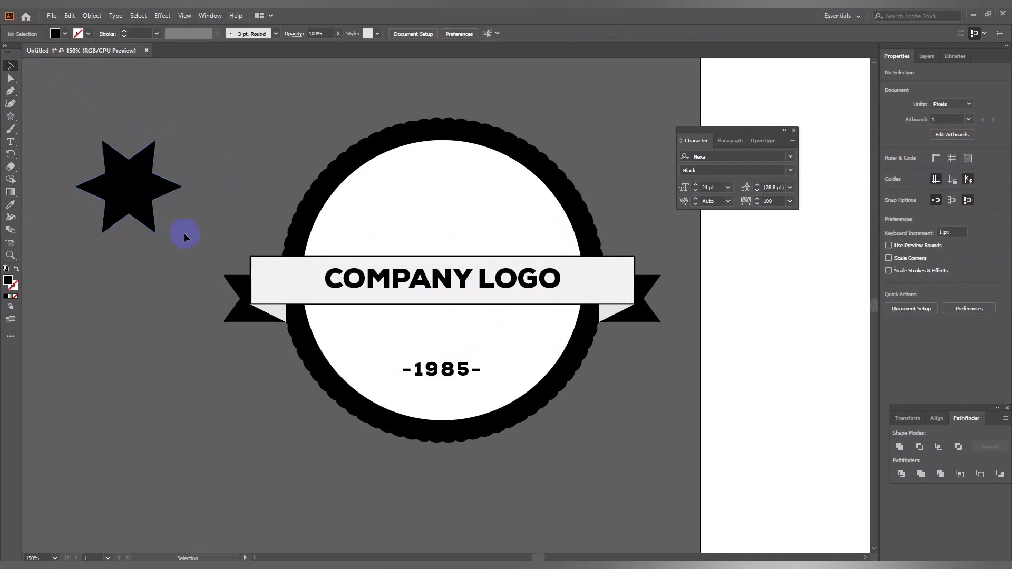
key("ctrl+z")
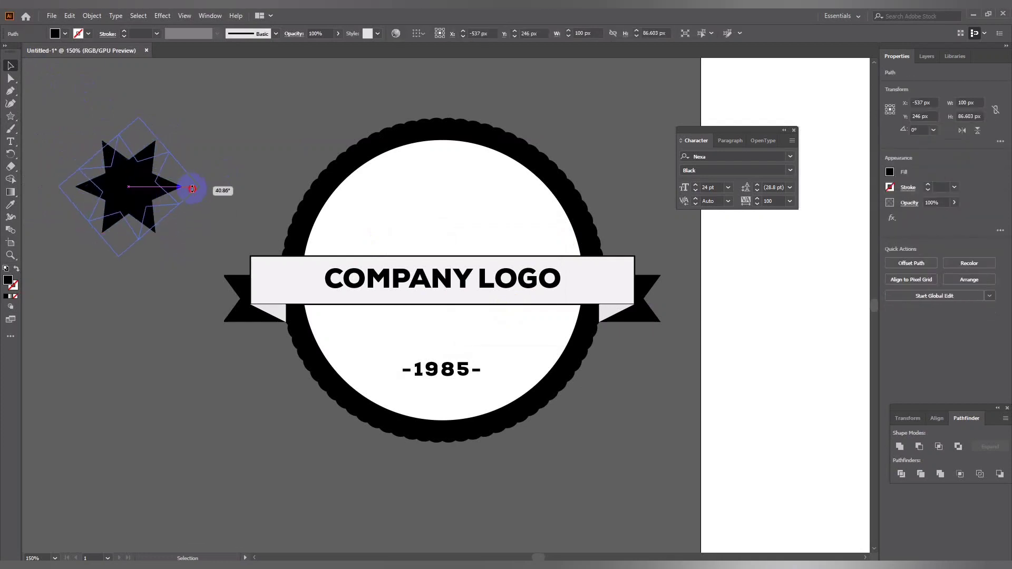
left_click_drag(191, 191, 214, 169)
left_click(214, 169)
left_click(140, 174)
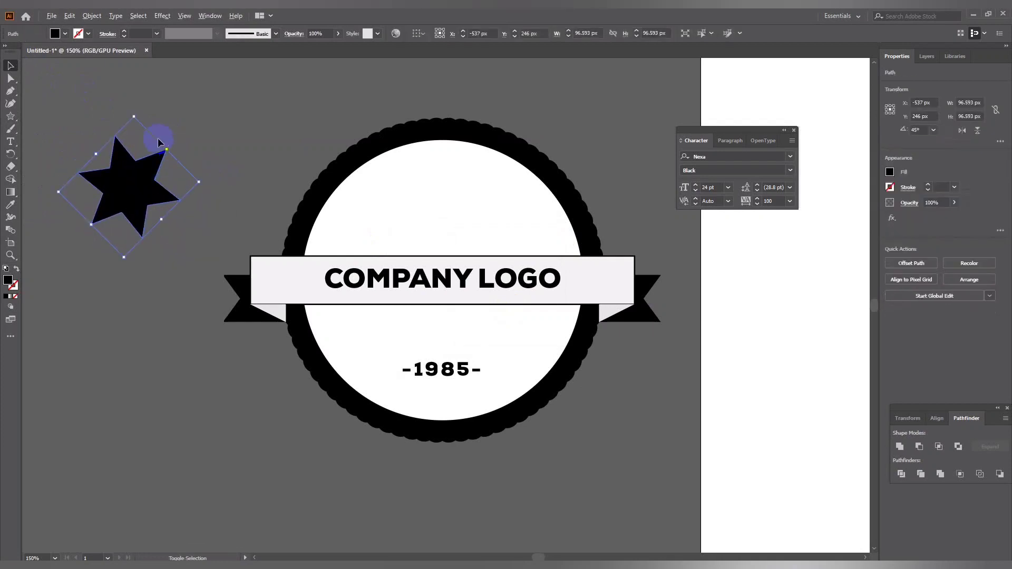
mouse_move(135, 117)
left_mouse_down()
mouse_move(132, 155)
mouse_move(510, 361)
mouse_move(509, 343)
left_mouse_up()
Place the star beside the -1985- text, nudging it slightly down-left.
left_click(178, 160)
key("Left")
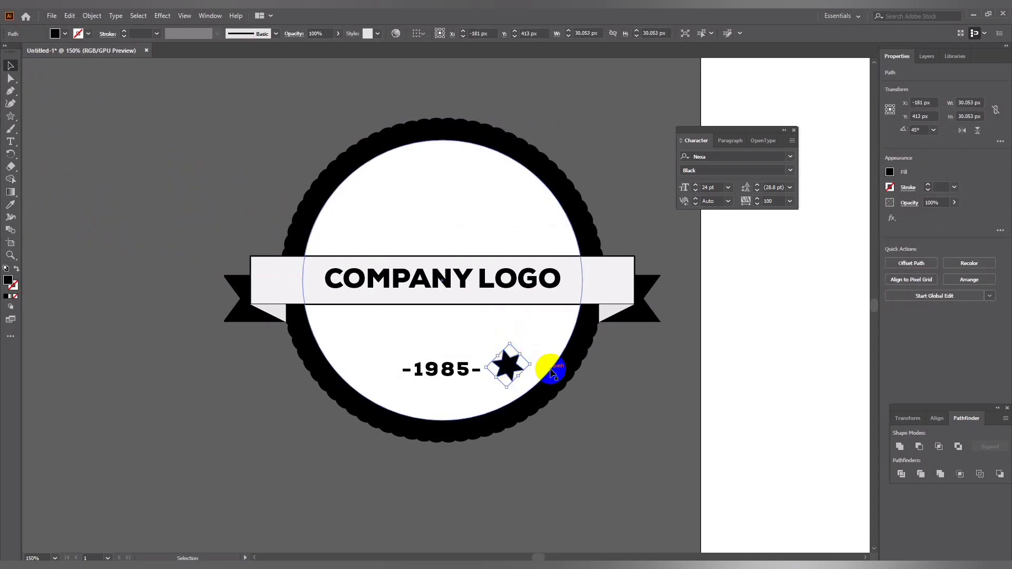
key("Down")
key("Left")
key("Down")
Vertically centre the star with the -1985- text and shrink it to about 25 px.
left_click(454, 369)
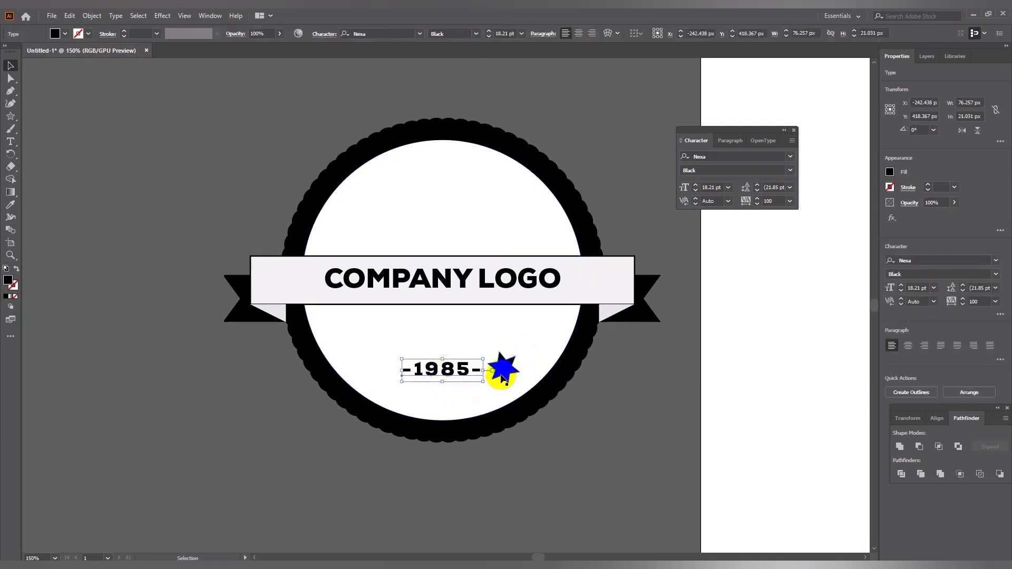
left_click(500, 369, "shift")
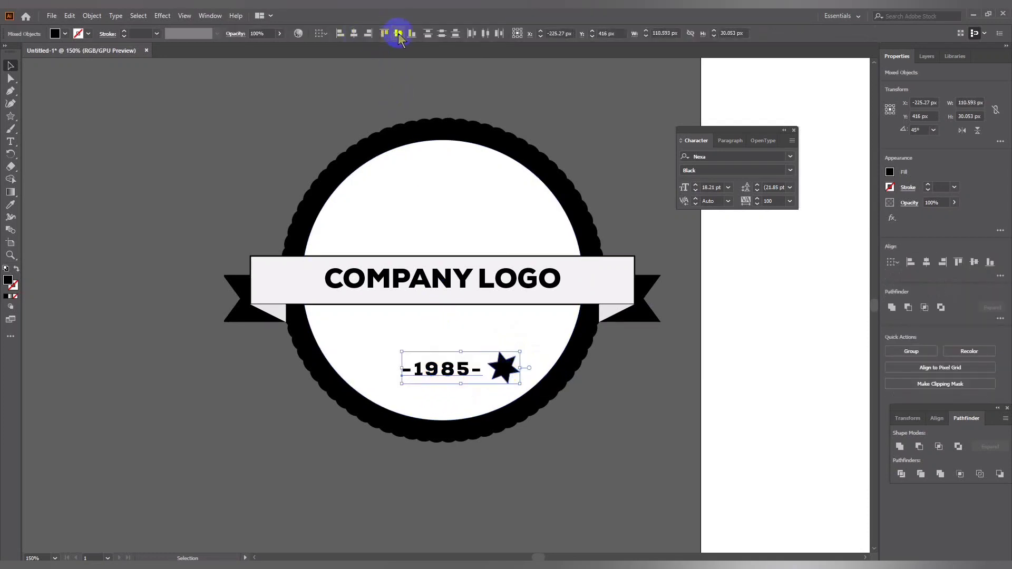
left_click(398, 33)
left_click(606, 392)
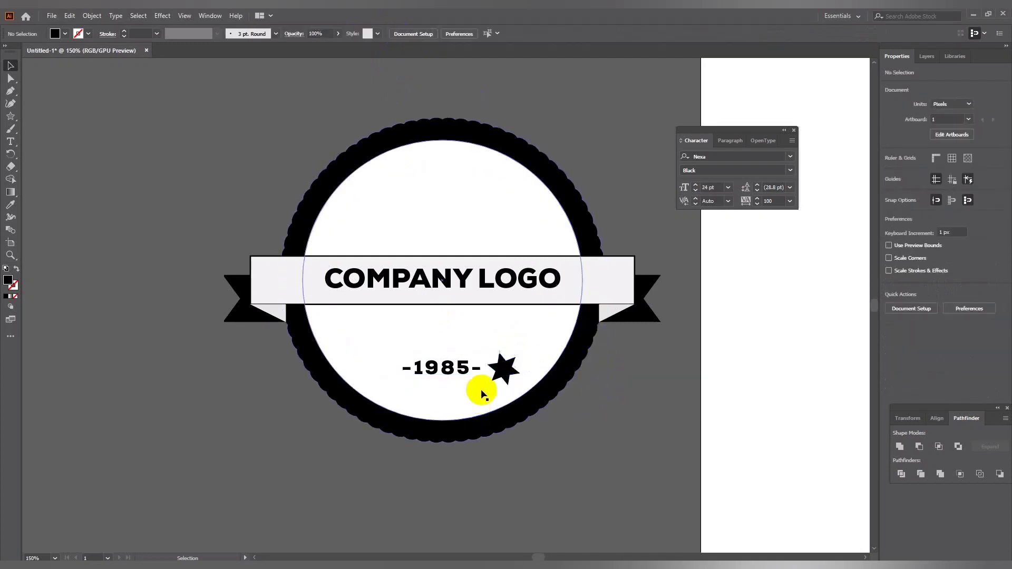
left_click(498, 375)
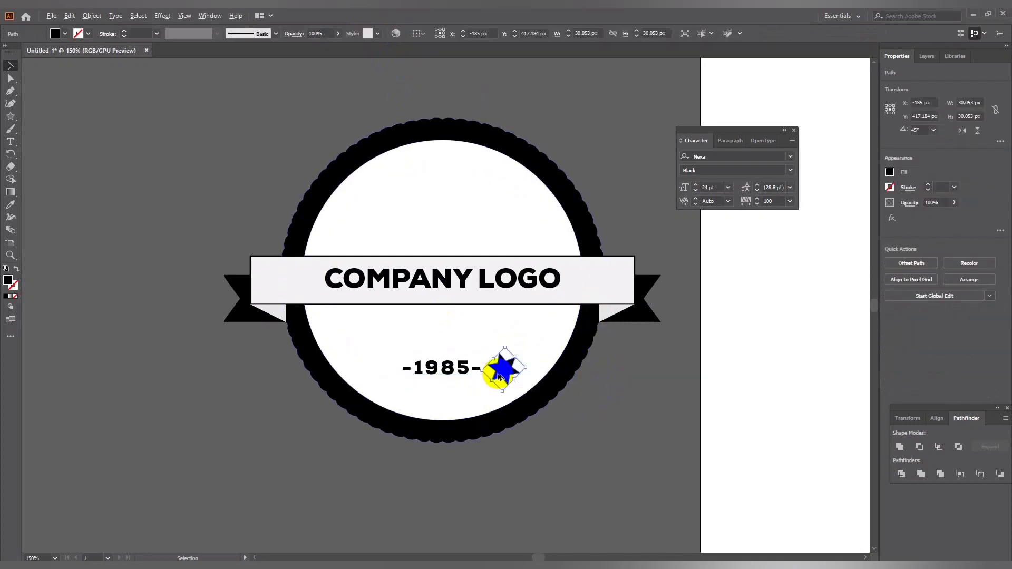
left_click_drag(504, 348, 387, 378)
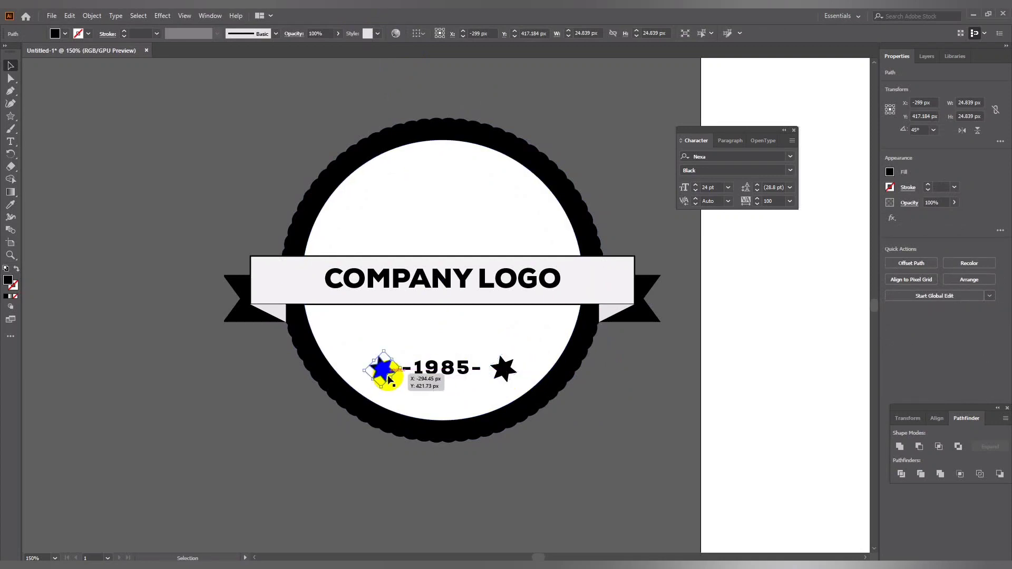
Undo a stray star copy and move the star just below the -1985- text.
left_click(580, 432)
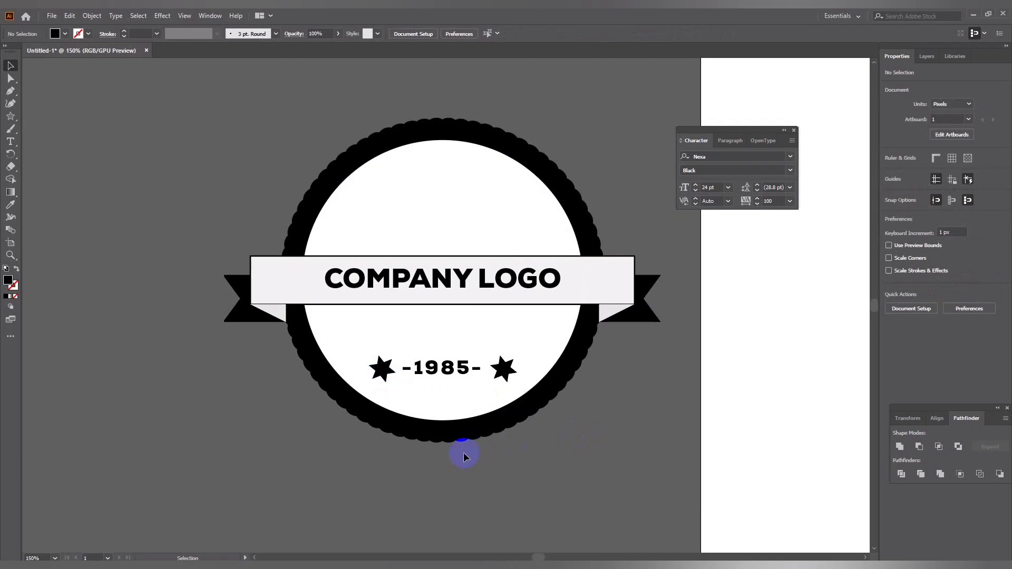
key("ctrl+z")
left_click(504, 372)
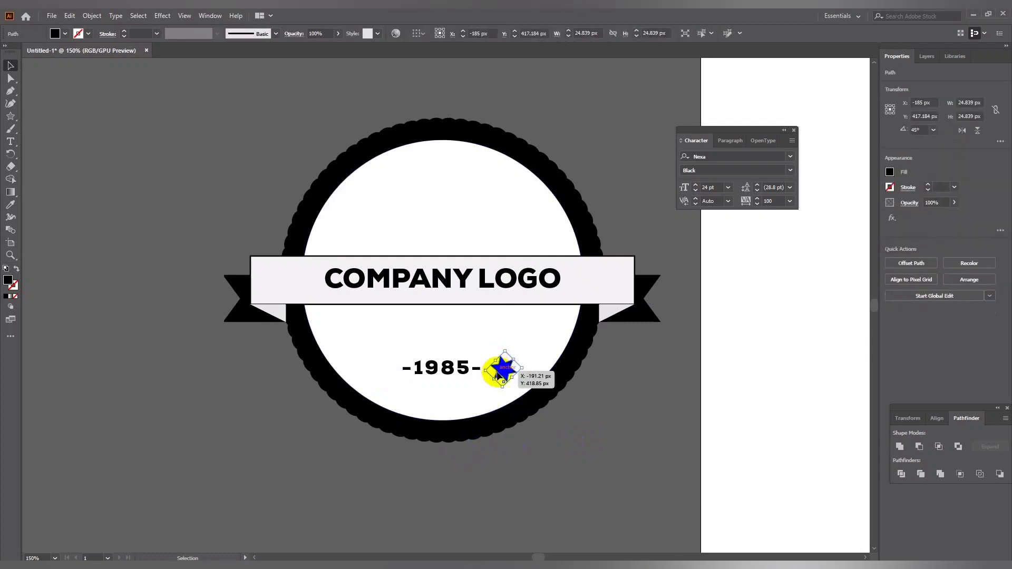
left_click_drag(504, 376, 445, 397)
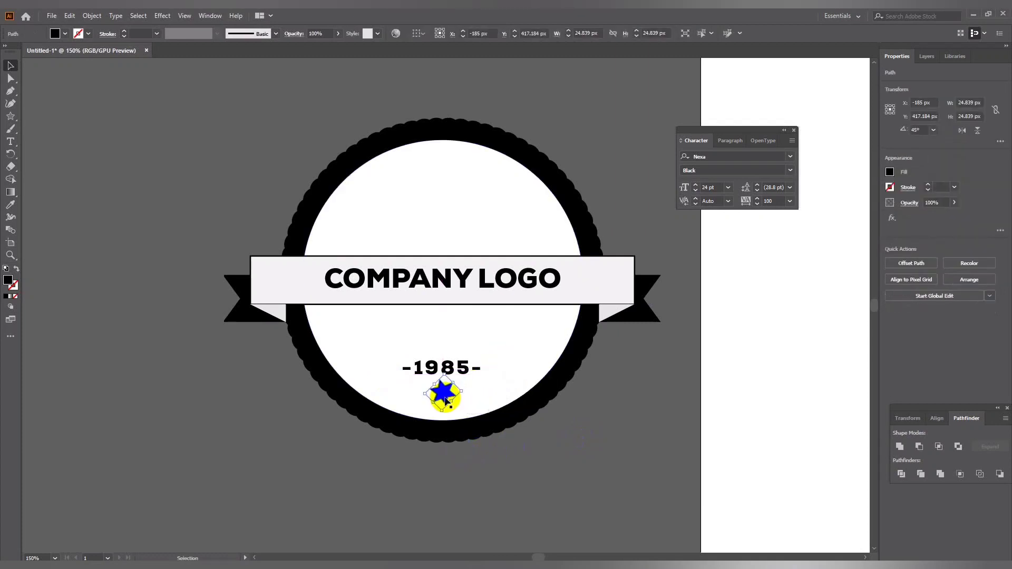
left_click(579, 440)
Centre-align all logo objects, then move the star above -1985- and enlarge it to about 41 px.
left_click_drag(210, 128, 519, 469)
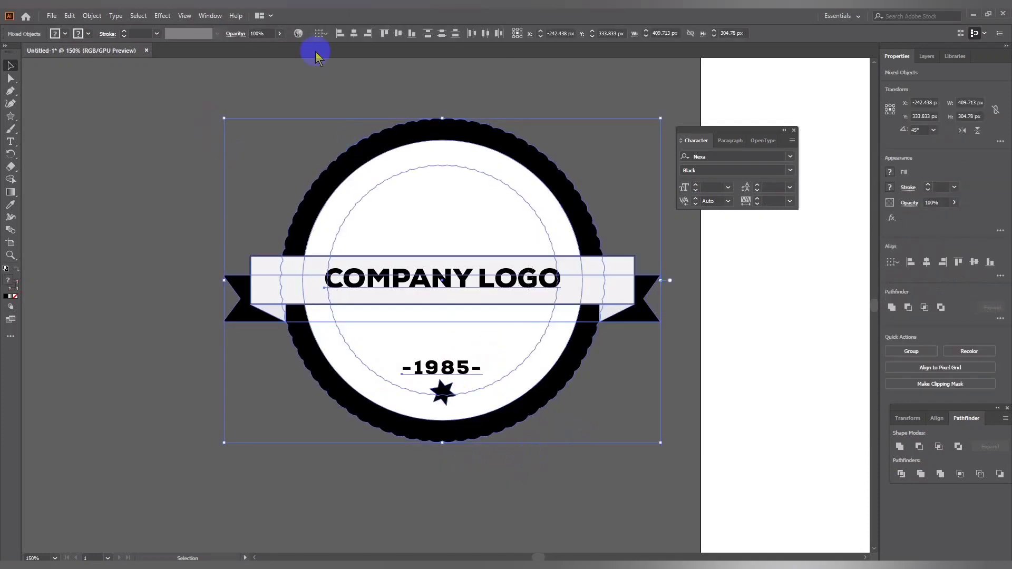
left_click(357, 42)
left_click(567, 438)
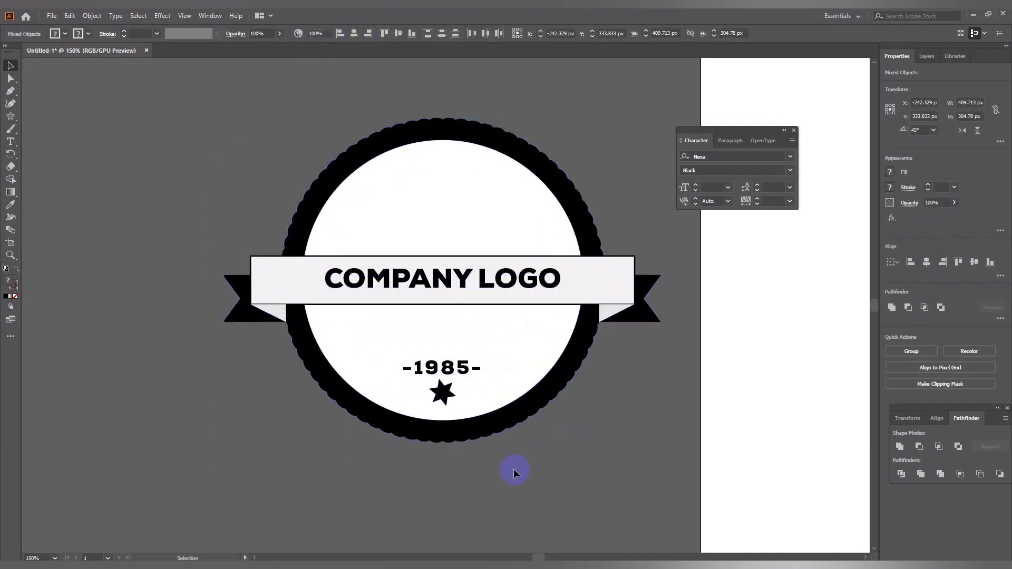
scroll(458, 436, "up", 1)
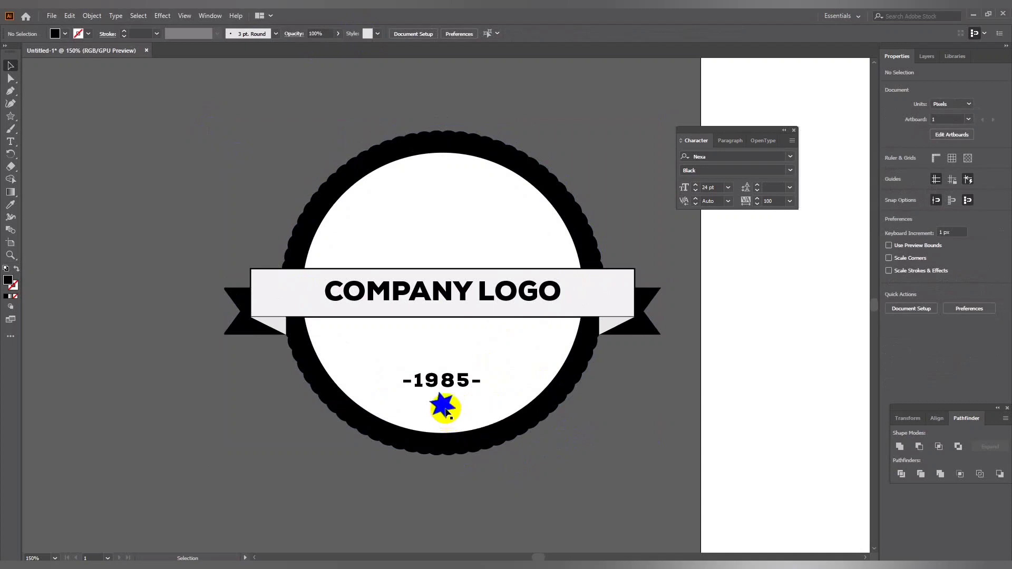
left_click_drag(444, 405, 446, 348)
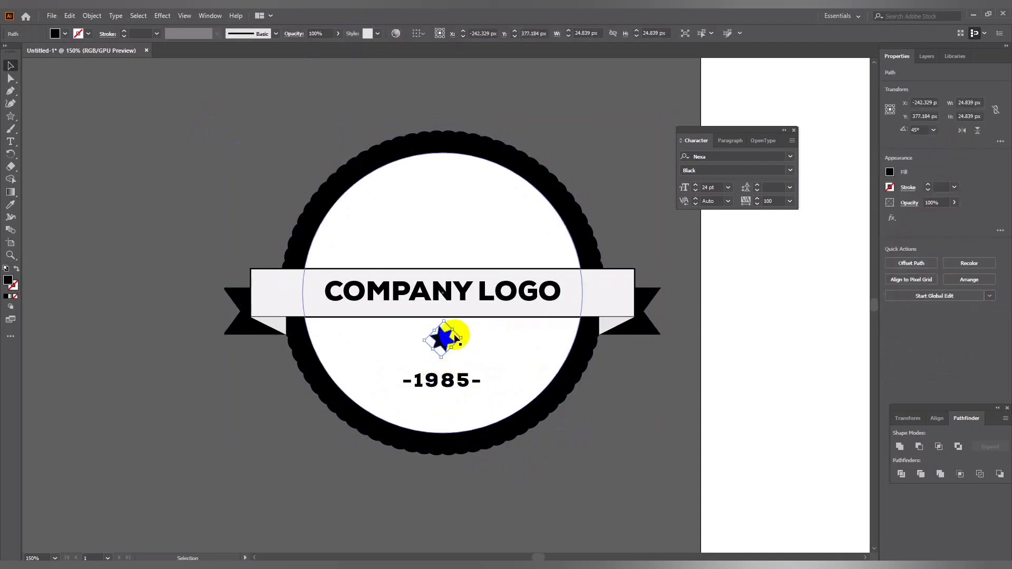
left_click_drag(452, 306, 440, 348)
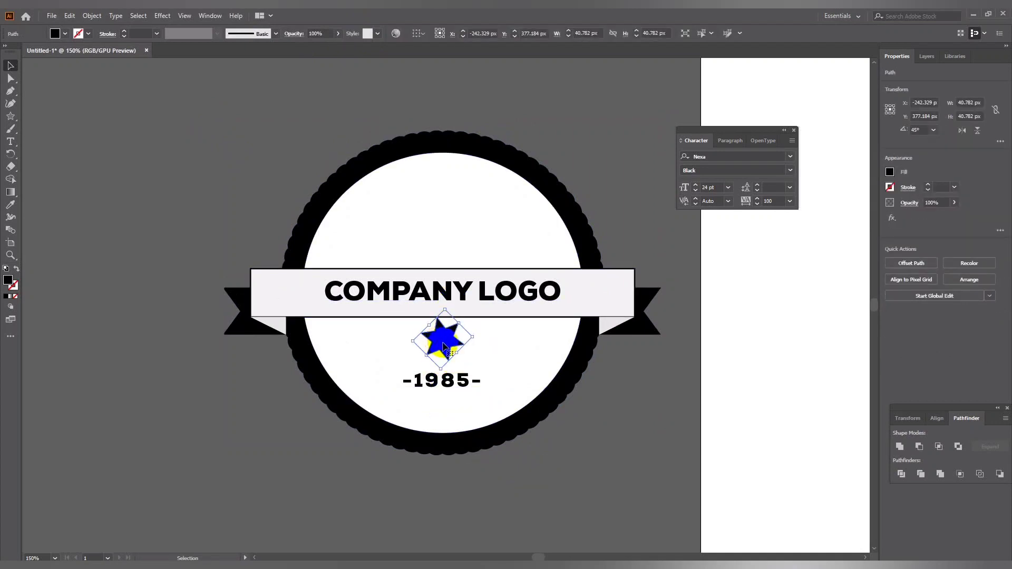
Rotate the star to its final orientation and deselect it.
left_click(451, 381)
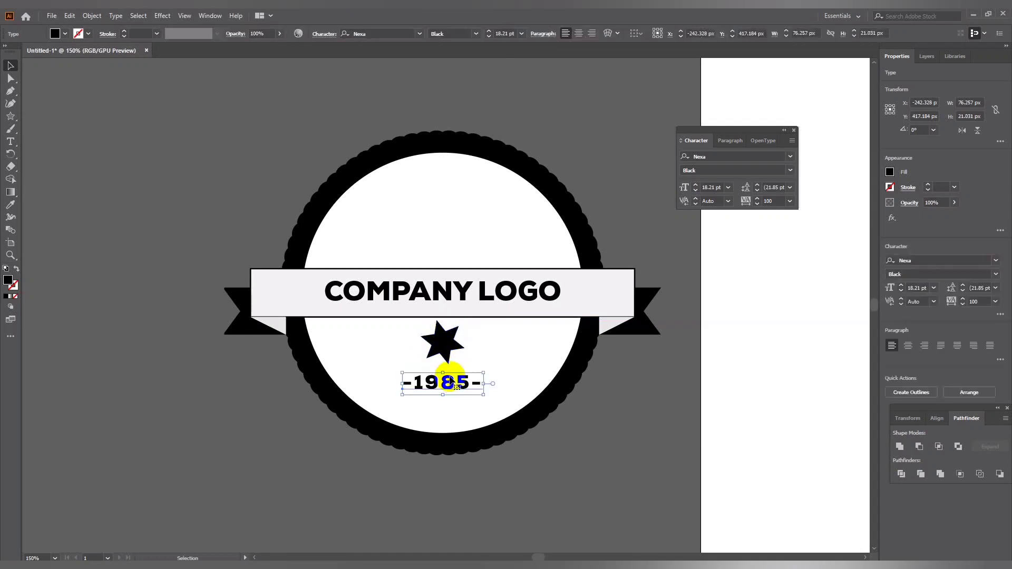
left_click(442, 342)
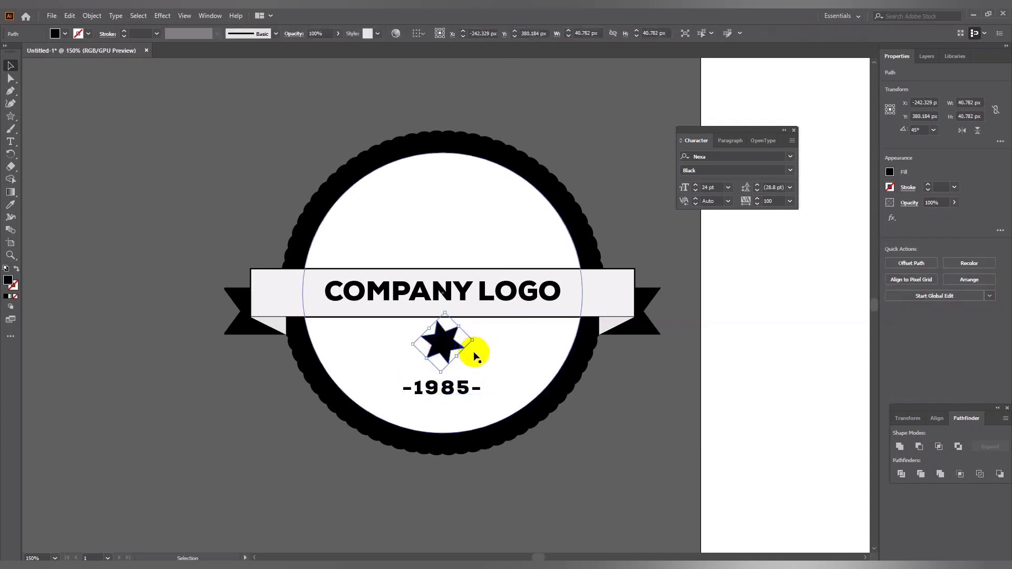
mouse_move(459, 325)
left_mouse_down()
mouse_move(486, 344)
mouse_move(446, 358)
left_mouse_up()
left_click(444, 350)
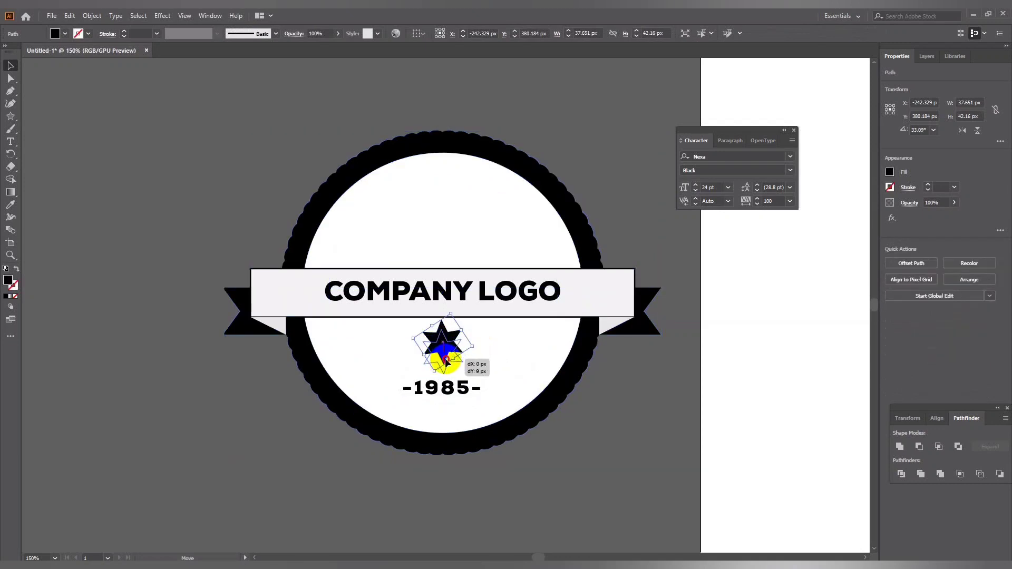
left_click(608, 441)
Zoom out to review the whole logo, then select and deselect all objects.
key("ctrl+minus")
key("ctrl+minus")
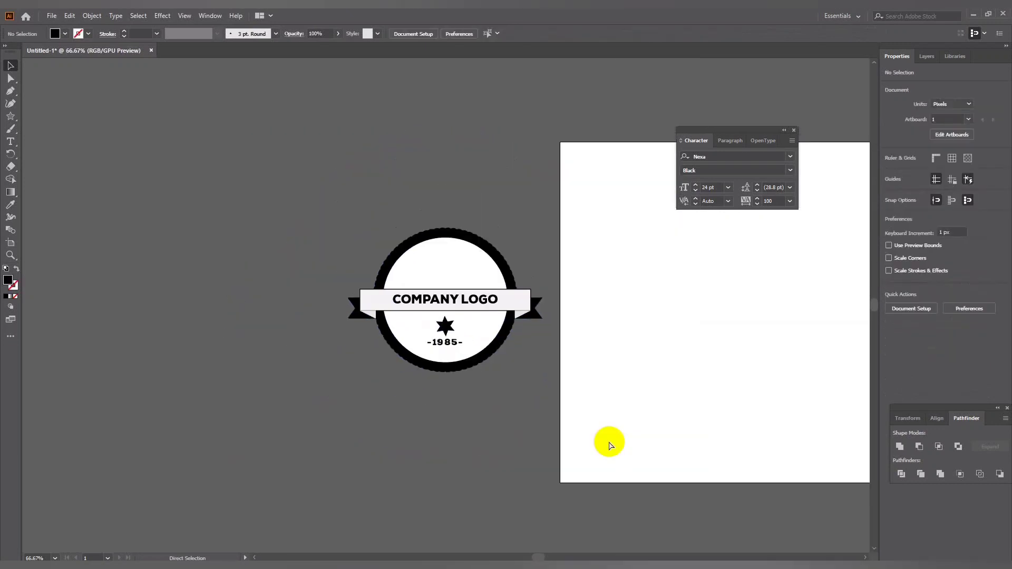
key("ctrl+plus")
key("ctrl+plus")
key("ctrl+plus")
key("ctrl+minus")
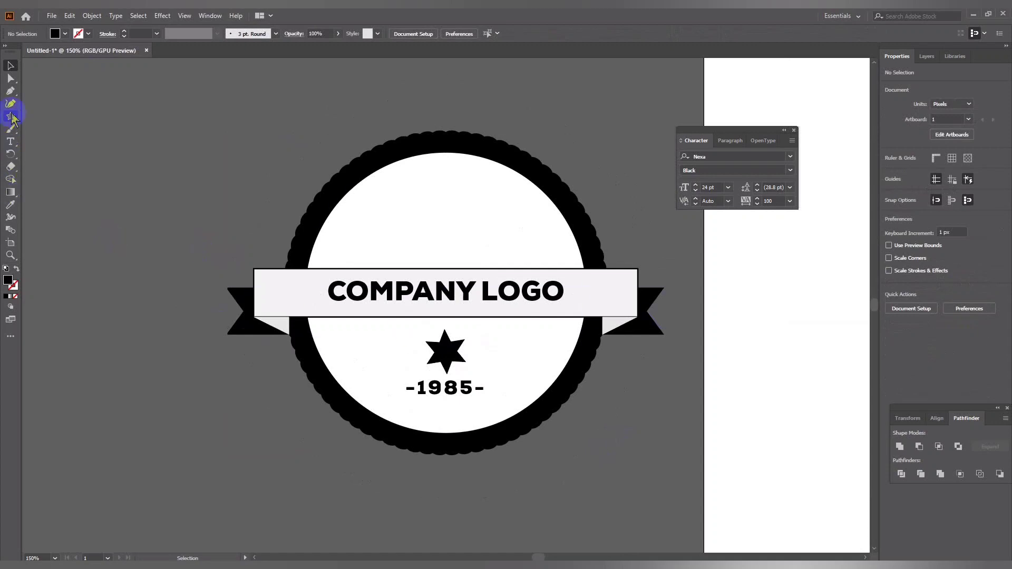
left_click_drag(603, 445, 225, 95)
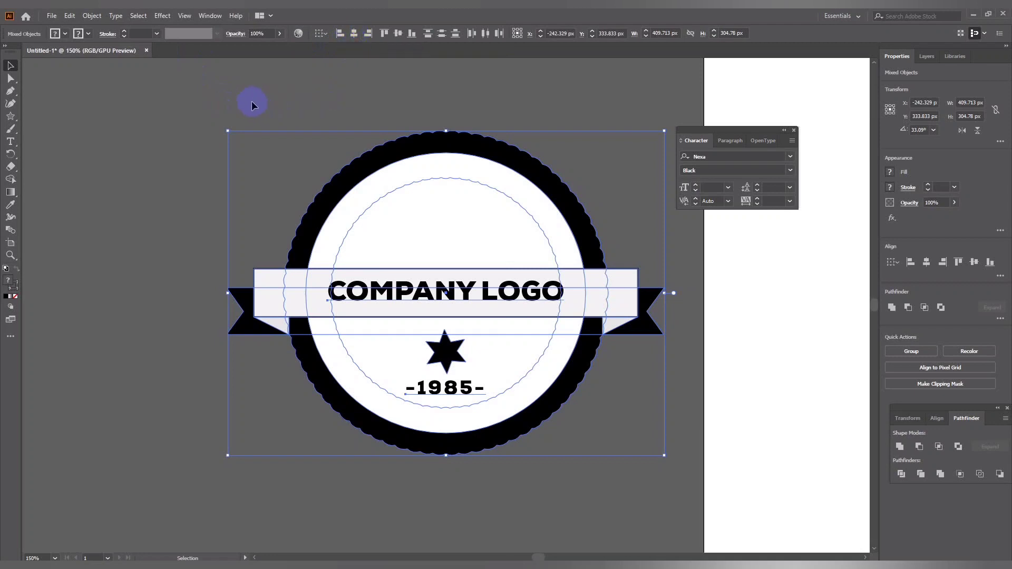
left_click(296, 187)
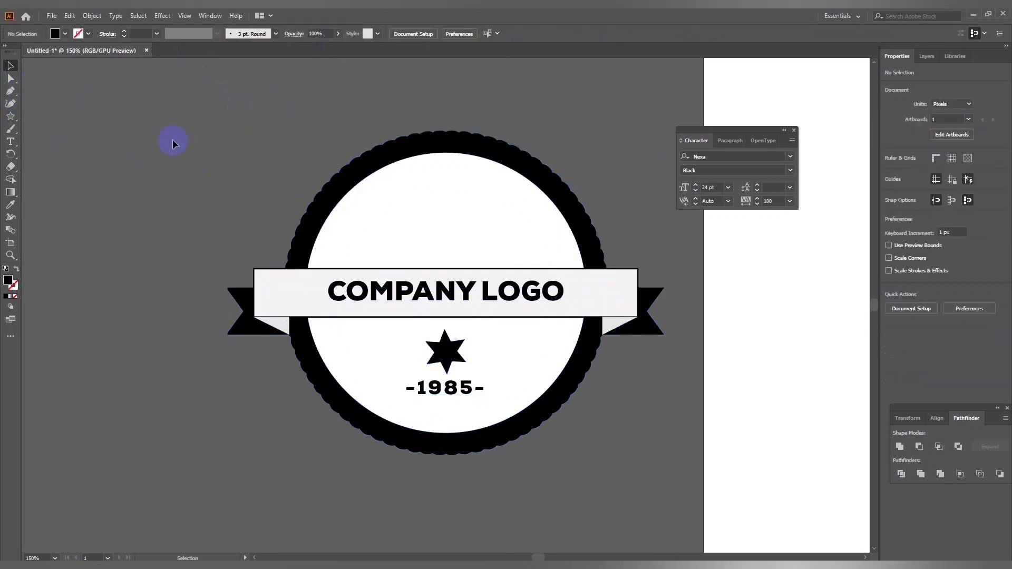
Type the tagline 'tegline here' on the canvas left of the badge.
left_click(11, 142)
left_click(92, 150)
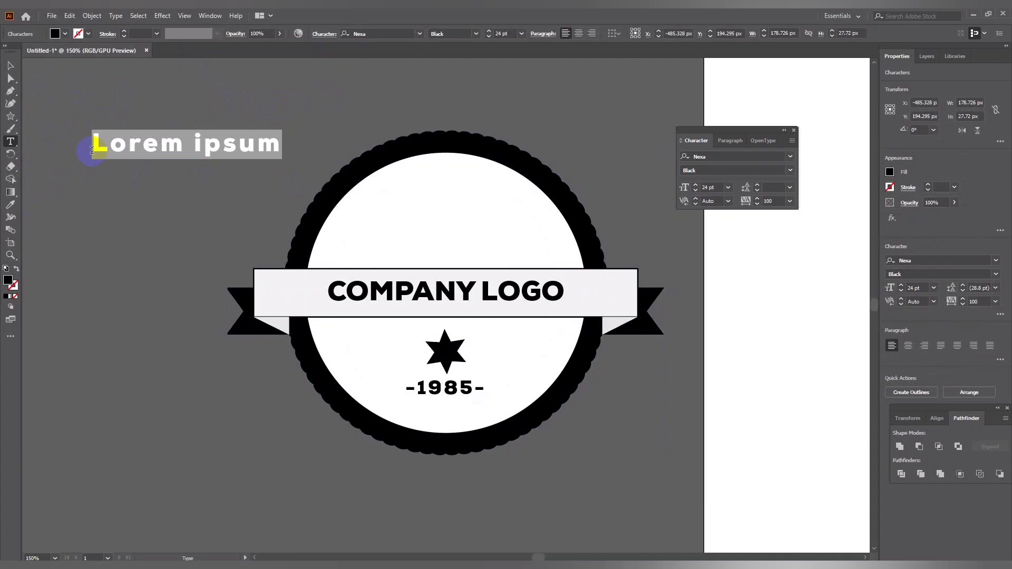
type("te")
key("BackSpace")
key("BackSpace")
type("teg")
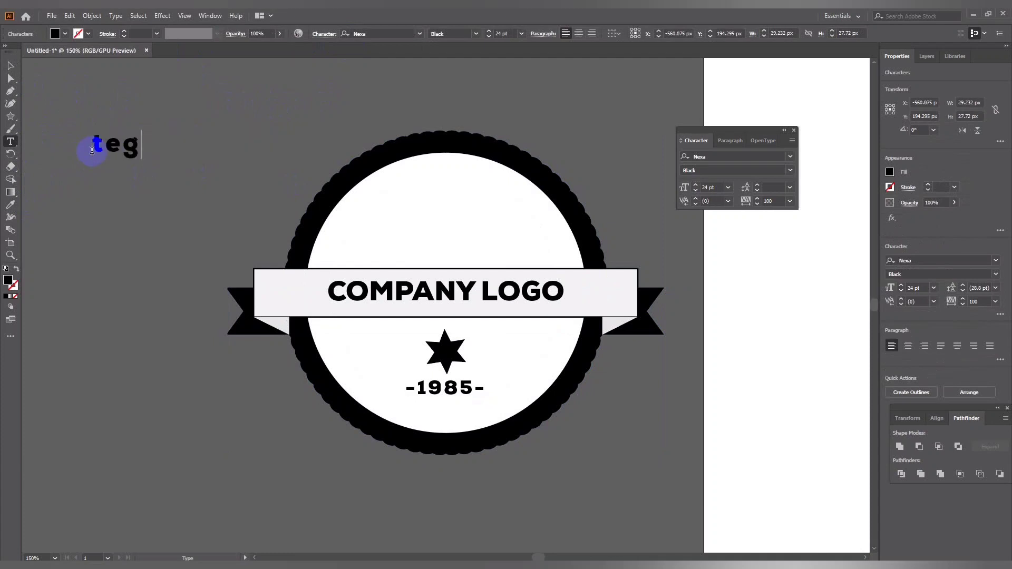
key("BackSpace")
key("BackSpace")
type("teglin")
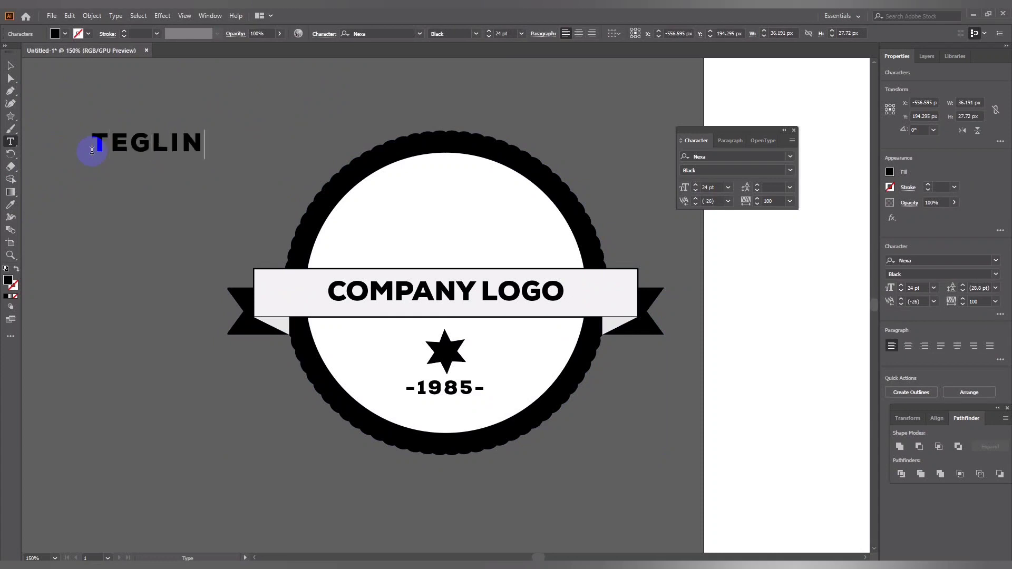
type("e here")
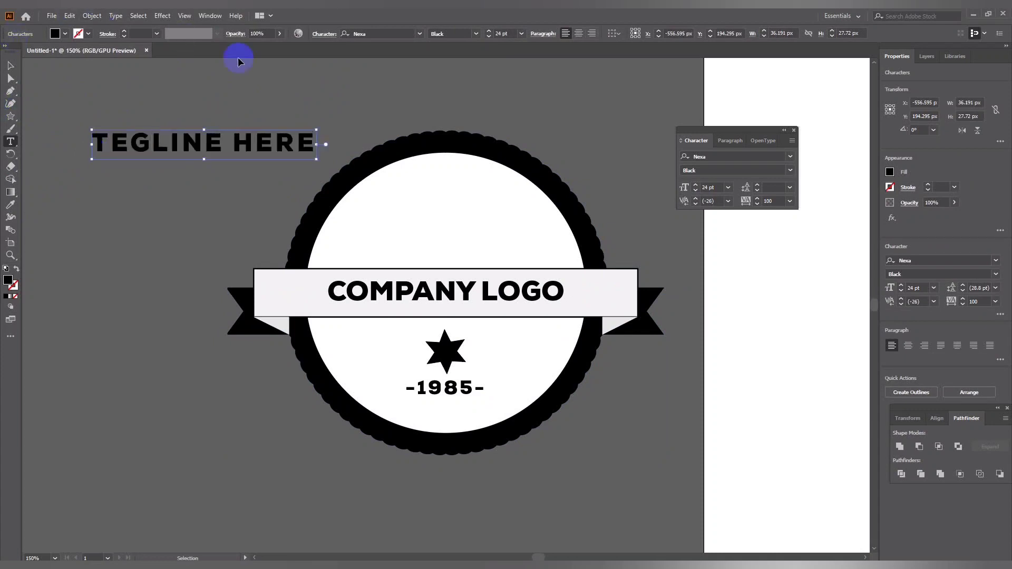
Set the whole tagline's font style to Nexa Regular.
key("ctrl+a")
left_click(475, 34)
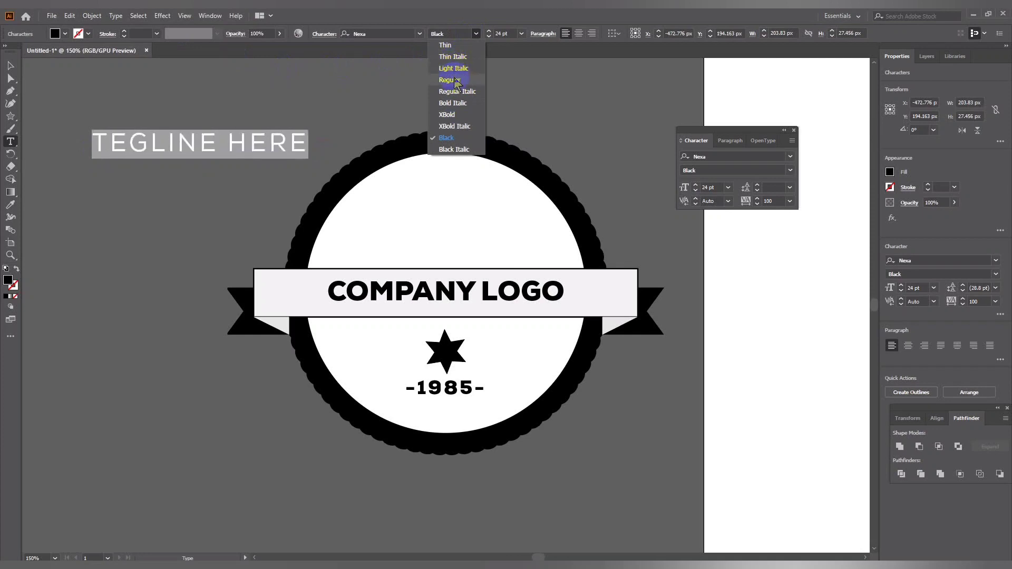
left_click(451, 80)
left_click(11, 65)
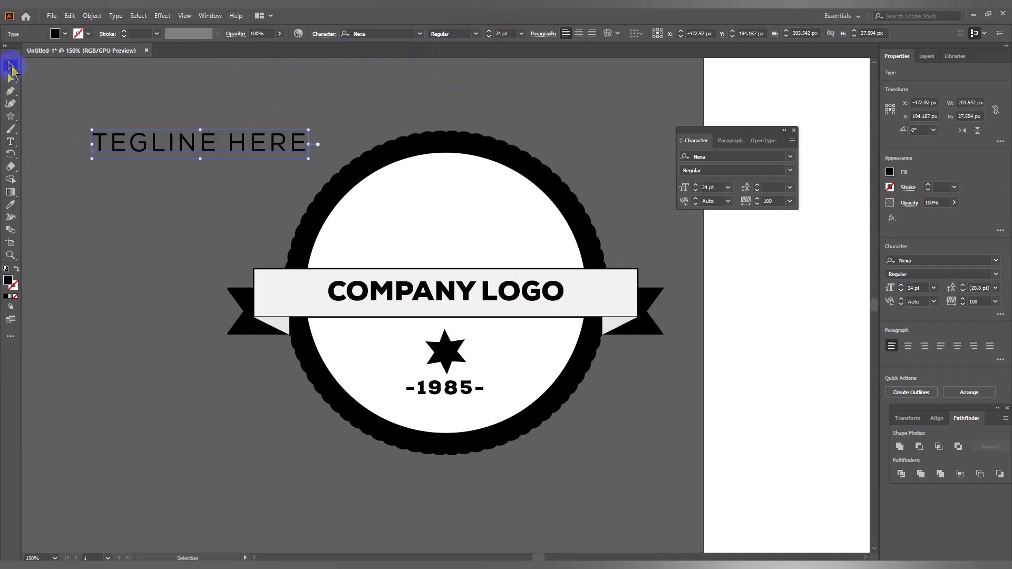
Reselect the full tagline text, then exit editing and select the badge group.
left_click(206, 104)
left_click(196, 140)
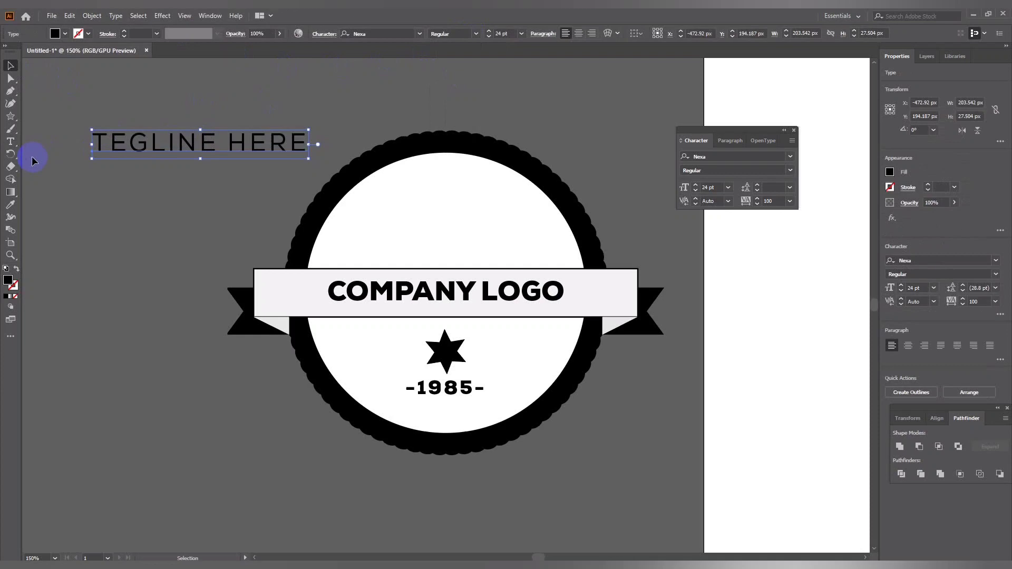
left_click(10, 141)
left_click(136, 140)
triple_click(138, 140)
key("ctrl+c")
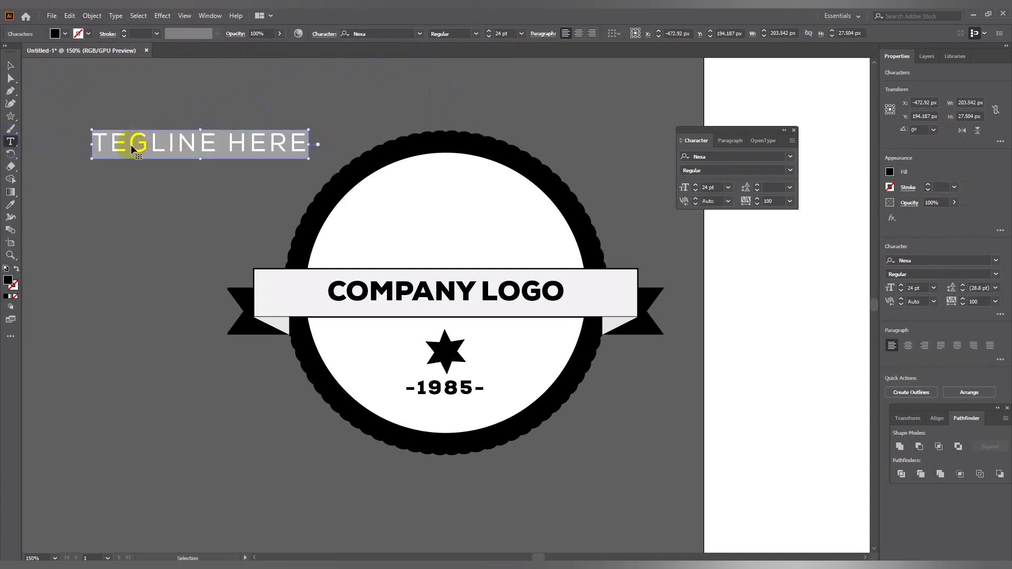
key("Escape")
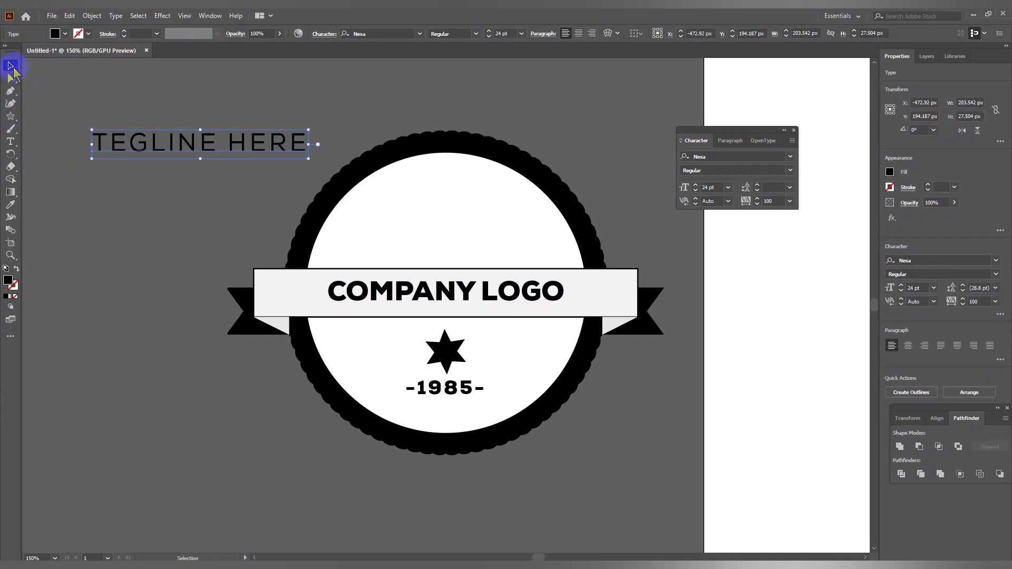
left_click(383, 205)
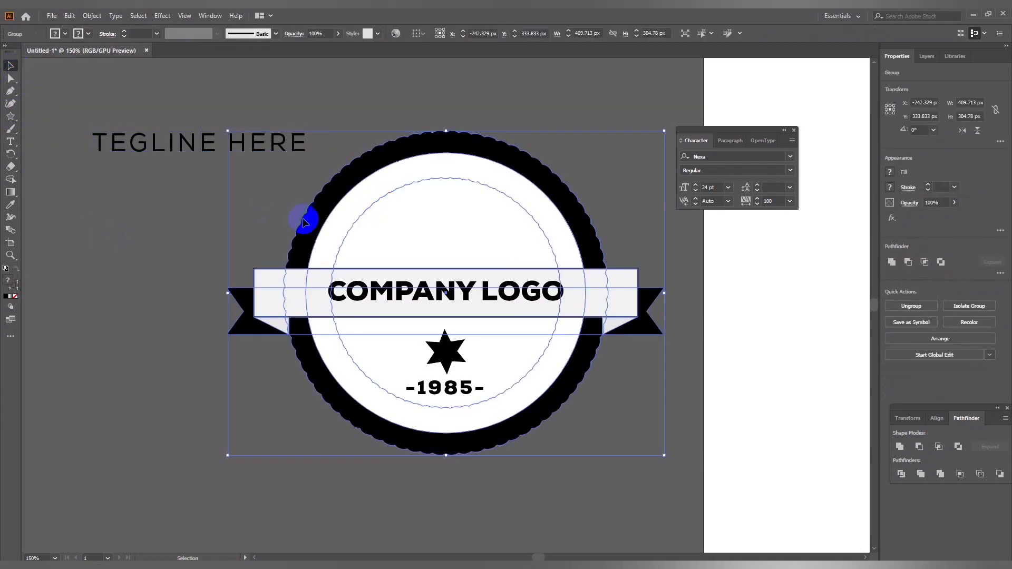
Draw a 227 px circle left of the badge with its fill set to None.
left_click(127, 224)
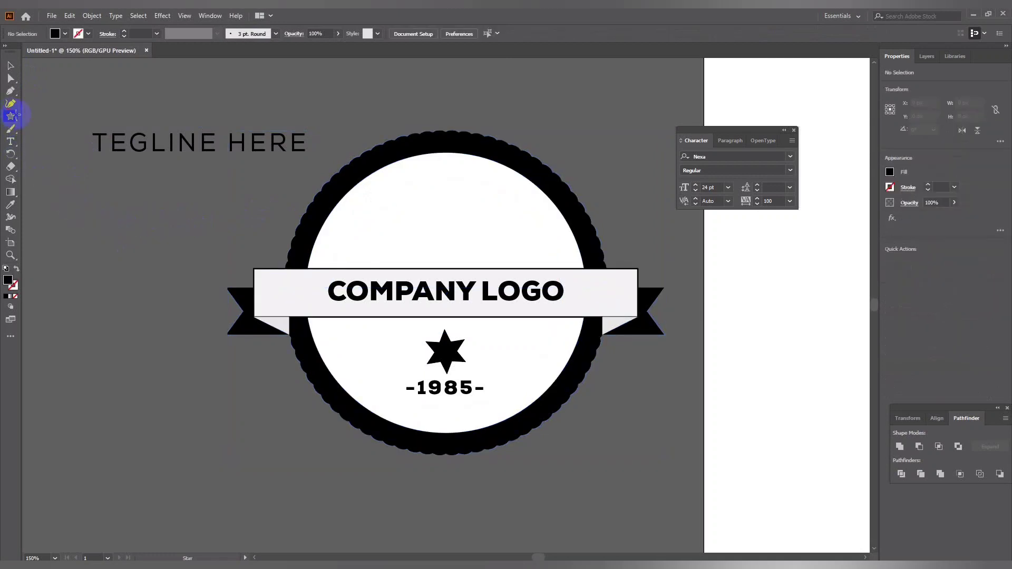
left_click_drag(11, 116, 47, 126)
left_click_drag(69, 234, 278, 474)
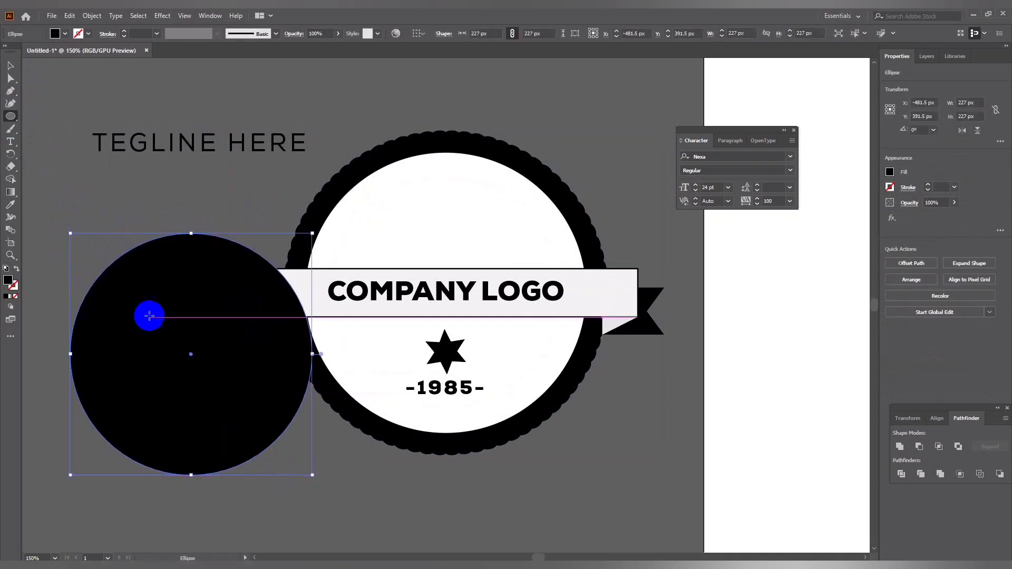
key("v")
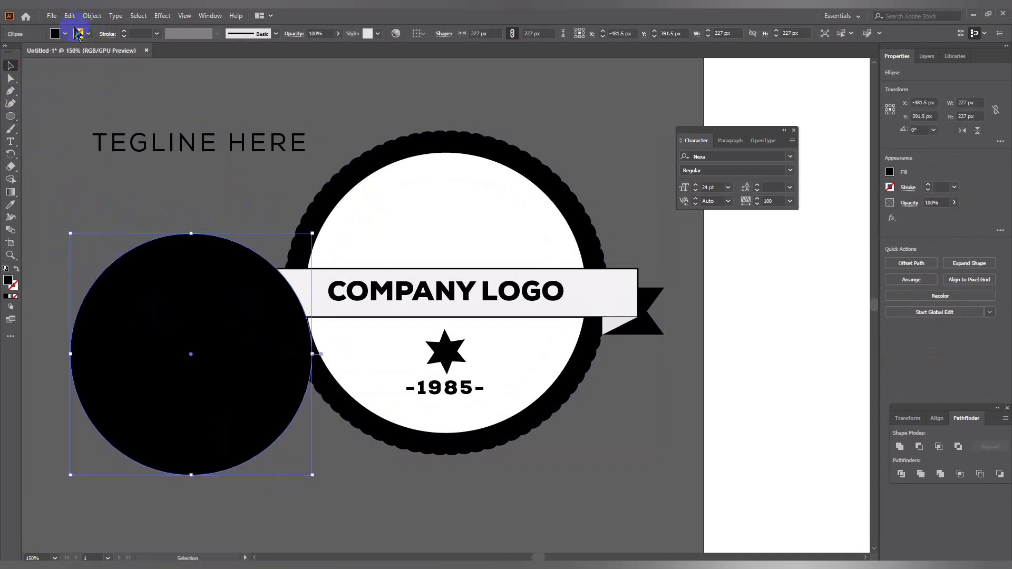
left_click(76, 33)
left_click(8, 57)
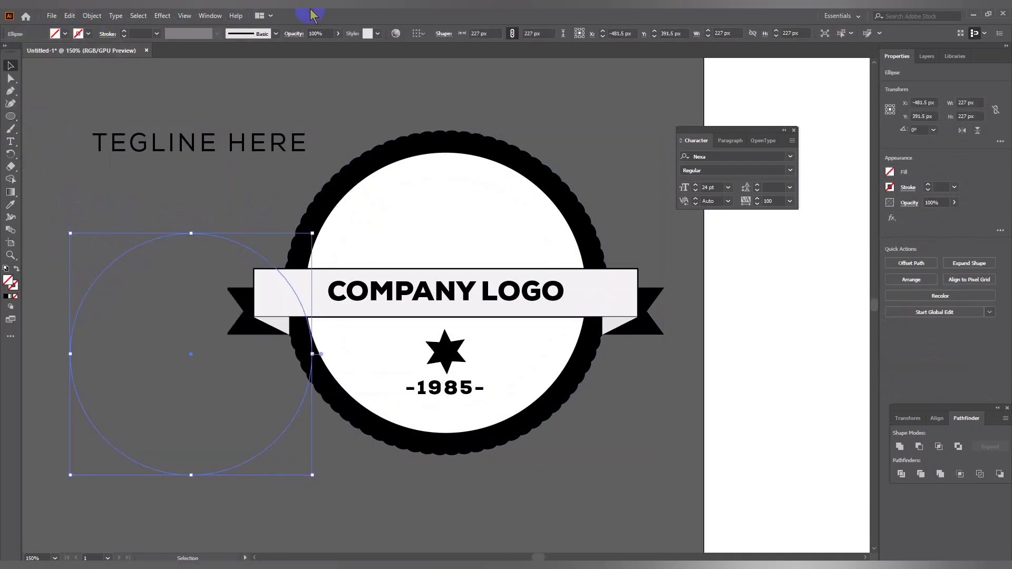
Paste the TEGLINE HERE tagline as type on the circle's path.
left_click(11, 141)
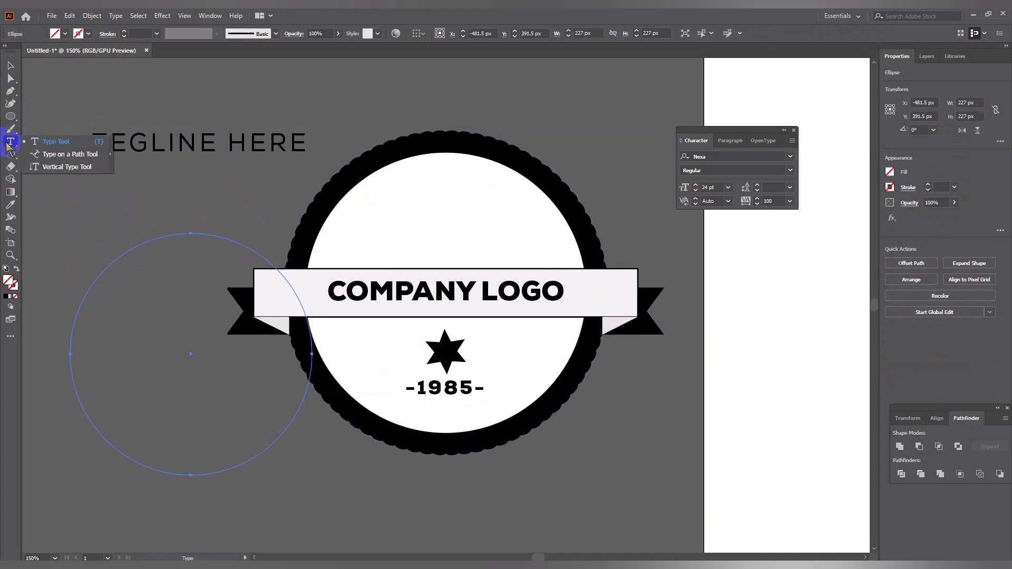
left_click(42, 161)
left_click(192, 475)
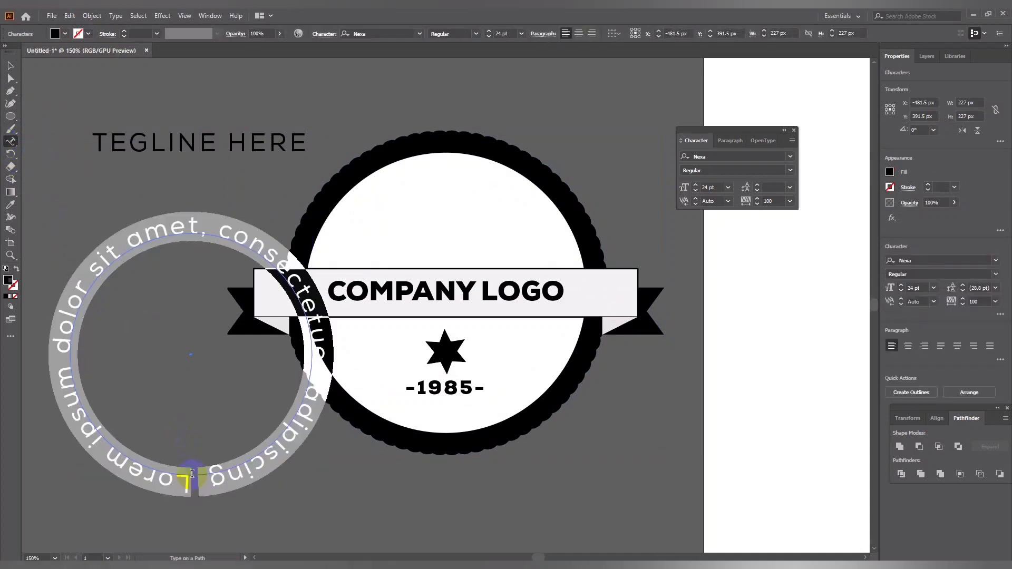
key("ctrl+v")
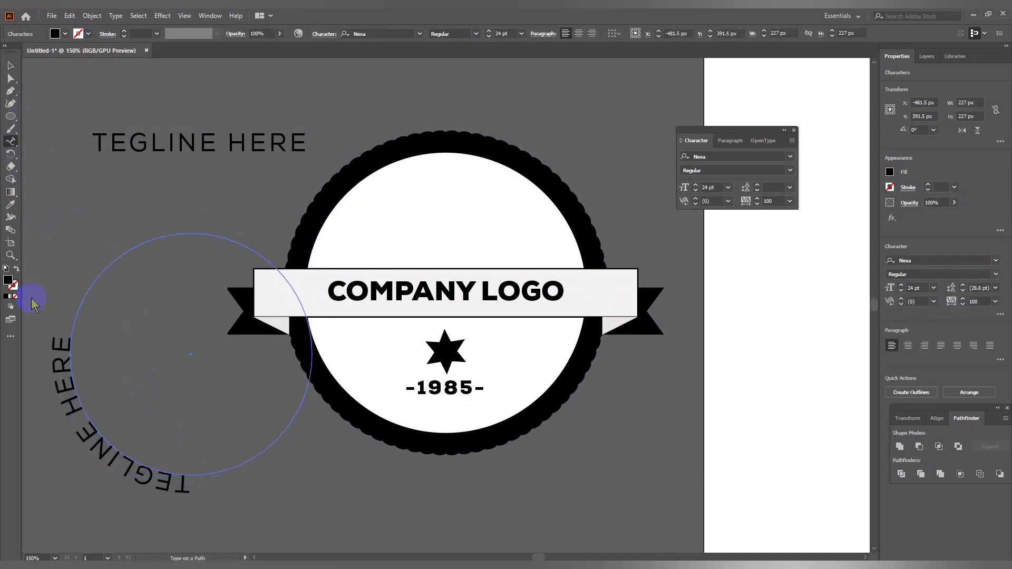
left_click(10, 65)
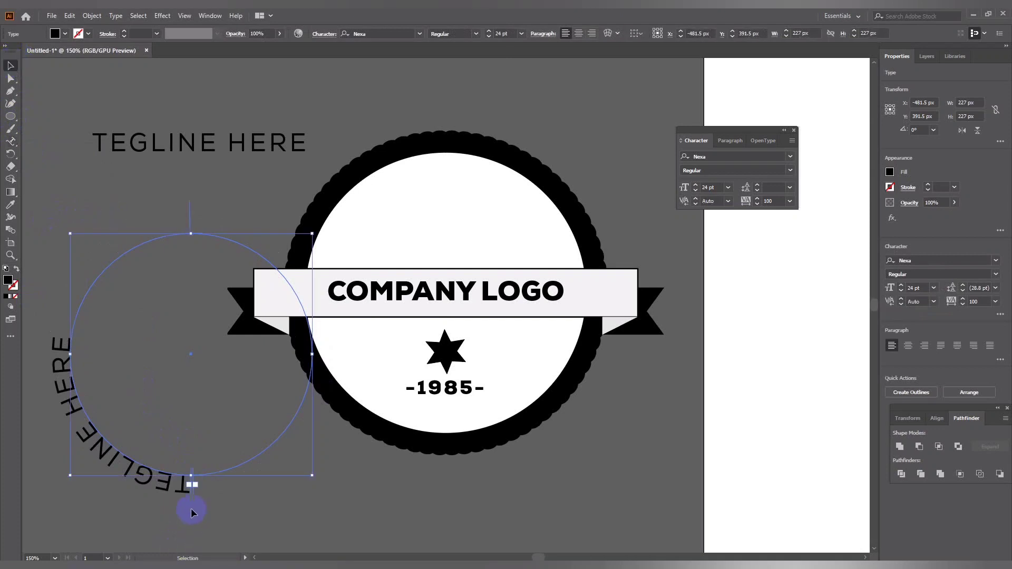
Drag the path-type bracket from the circle's bottom so the tagline arches over the top.
left_click_drag(192, 504, 102, 299)
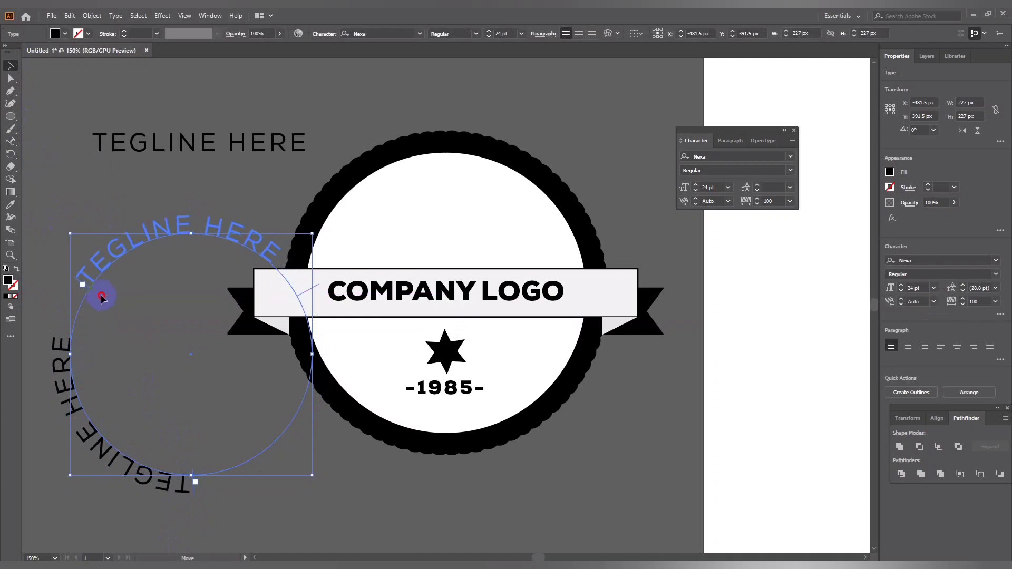
mouse_move(101, 299)
left_mouse_down()
mouse_move(182, 500)
mouse_move(97, 310)
mouse_move(106, 301)
left_mouse_up()
left_click_drag(106, 301, 120, 288)
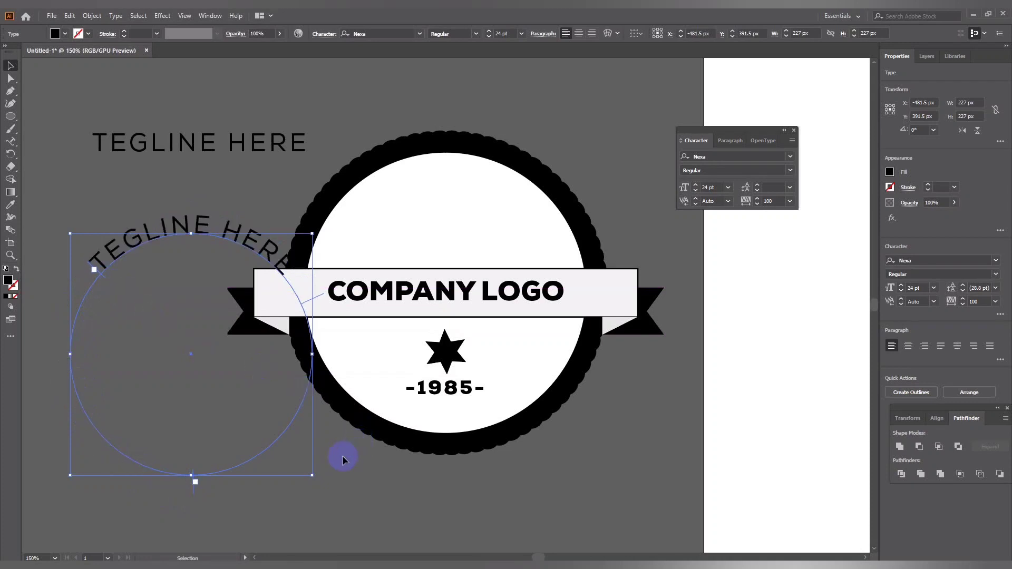
left_click(343, 456)
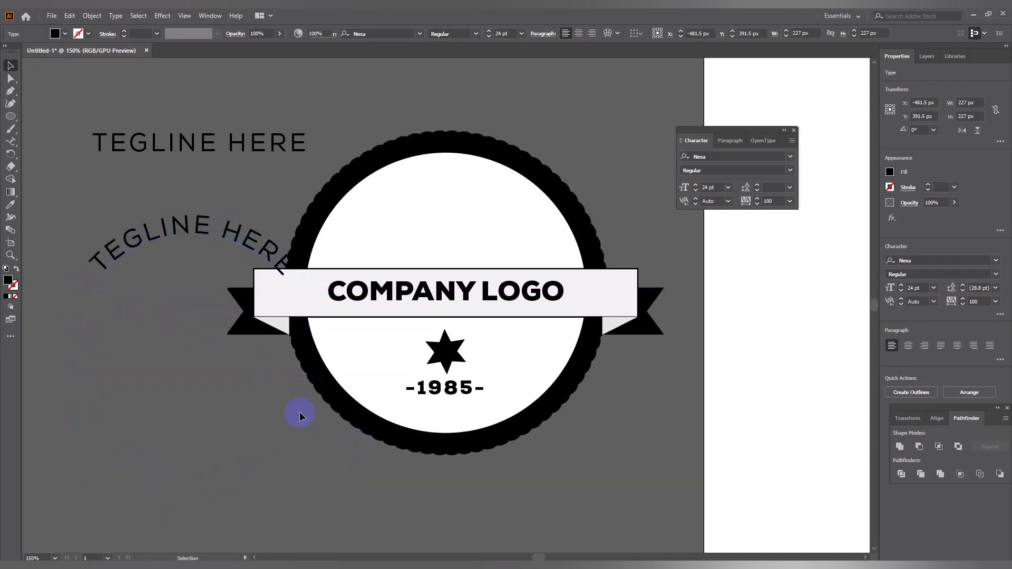
Set the curved tagline's font style to Nexa XBold.
left_click(12, 142)
left_click(42, 139)
left_click(143, 232)
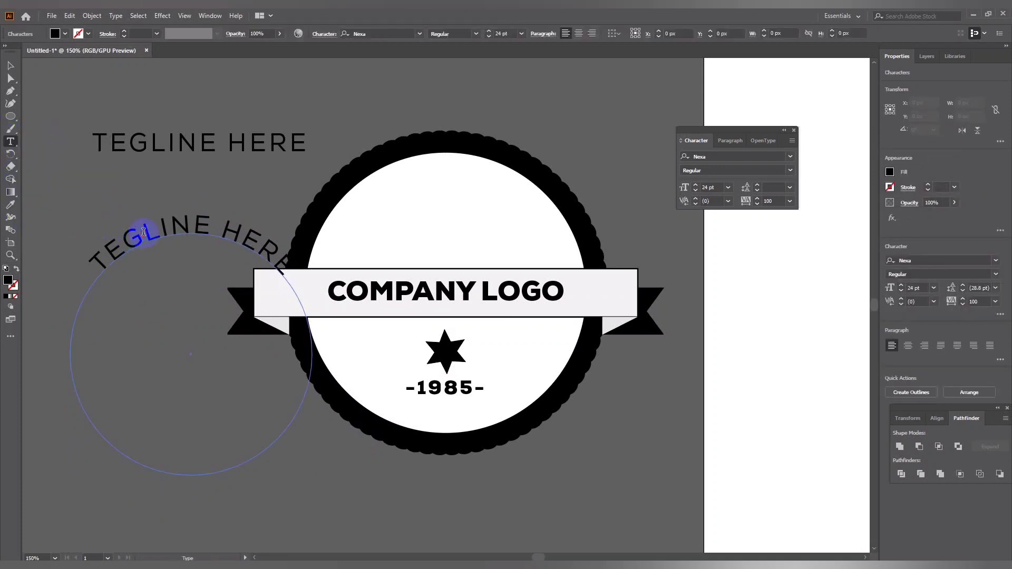
key("ctrl+a")
left_click(476, 34)
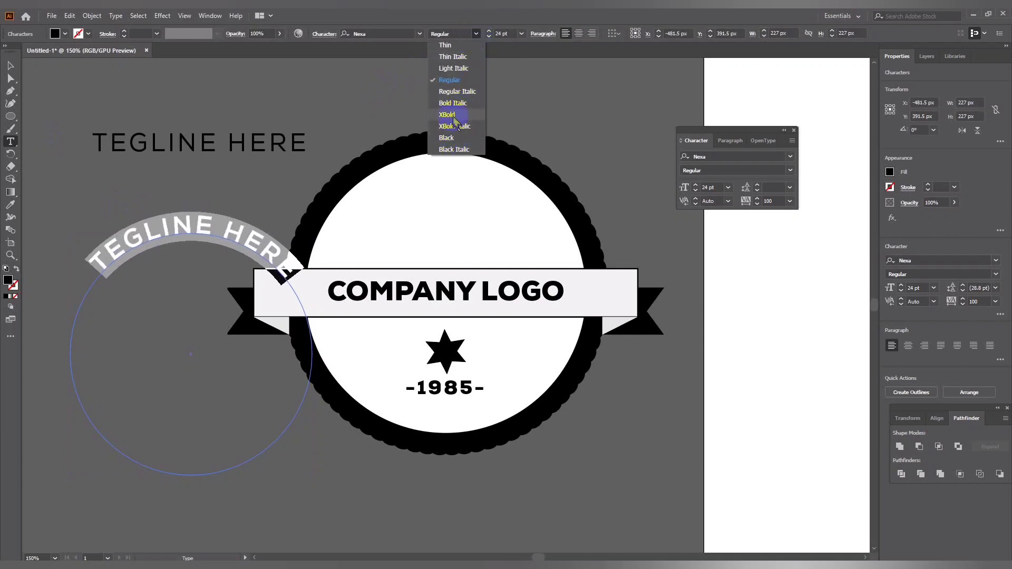
left_click(448, 115)
left_click(7, 68)
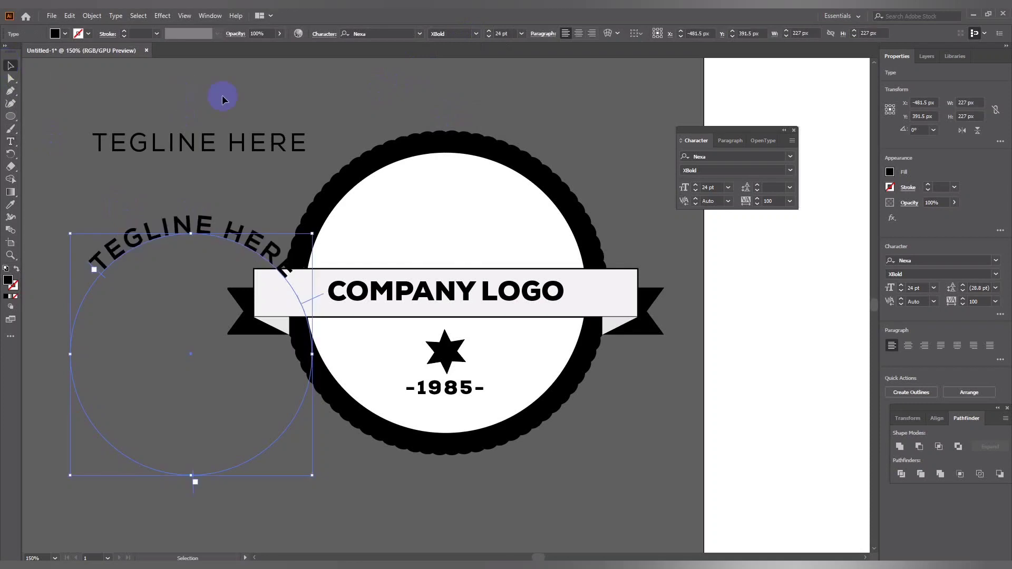
Widen the curved text's tracking to 200 and slide its start along the circle.
left_click(211, 224)
left_click(789, 200)
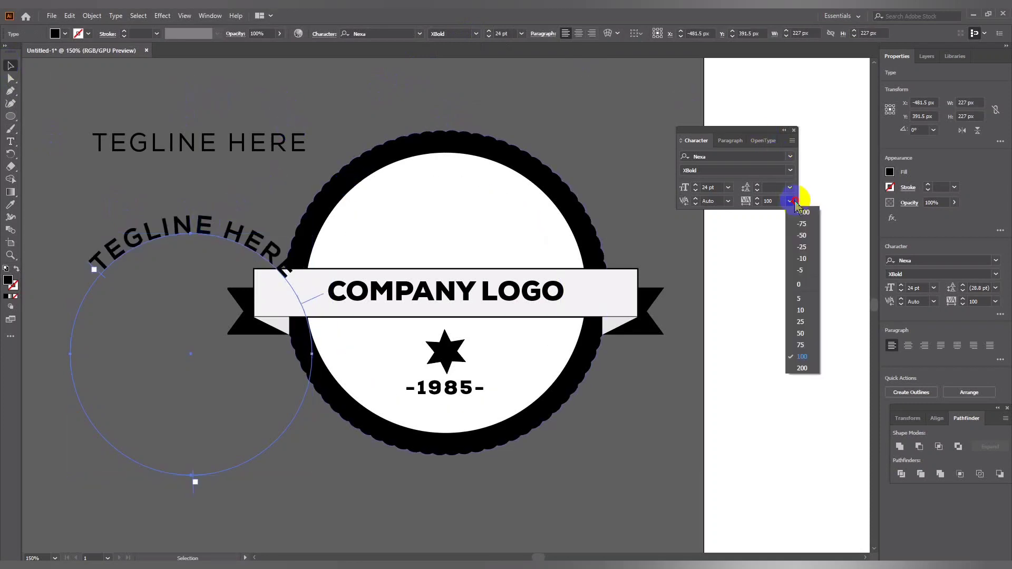
left_click(801, 368)
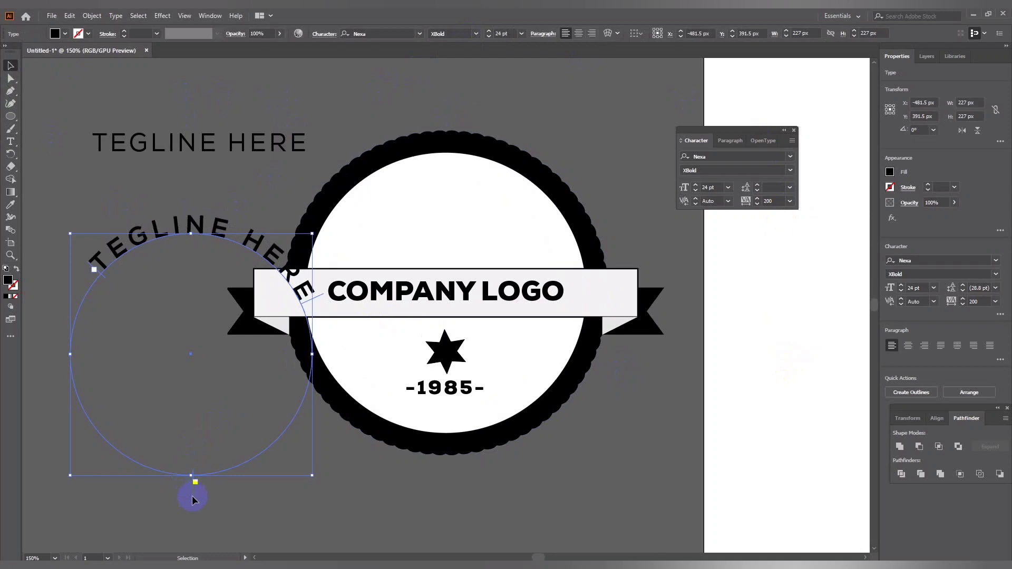
left_click_drag(92, 269, 322, 282)
left_click(225, 196)
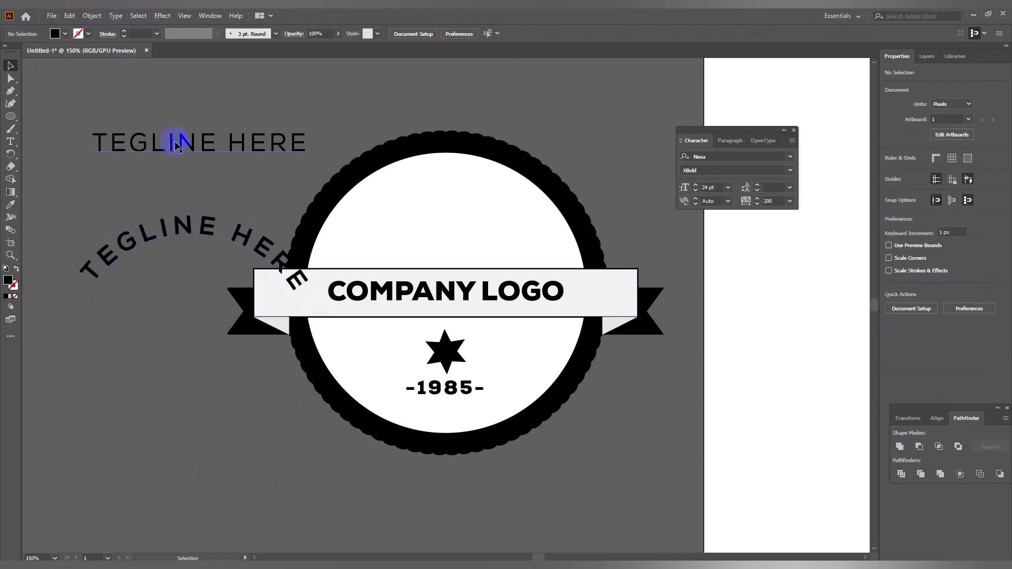
Keep Baseline alignment in the Type on a Path Options for the curved tagline.
left_click(165, 228)
left_click(116, 16)
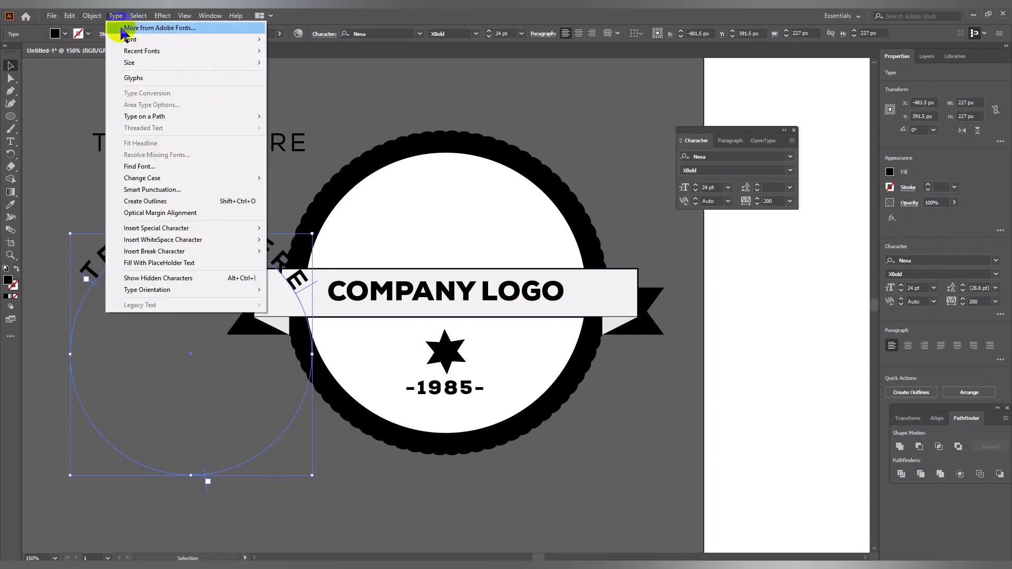
mouse_move(144, 116)
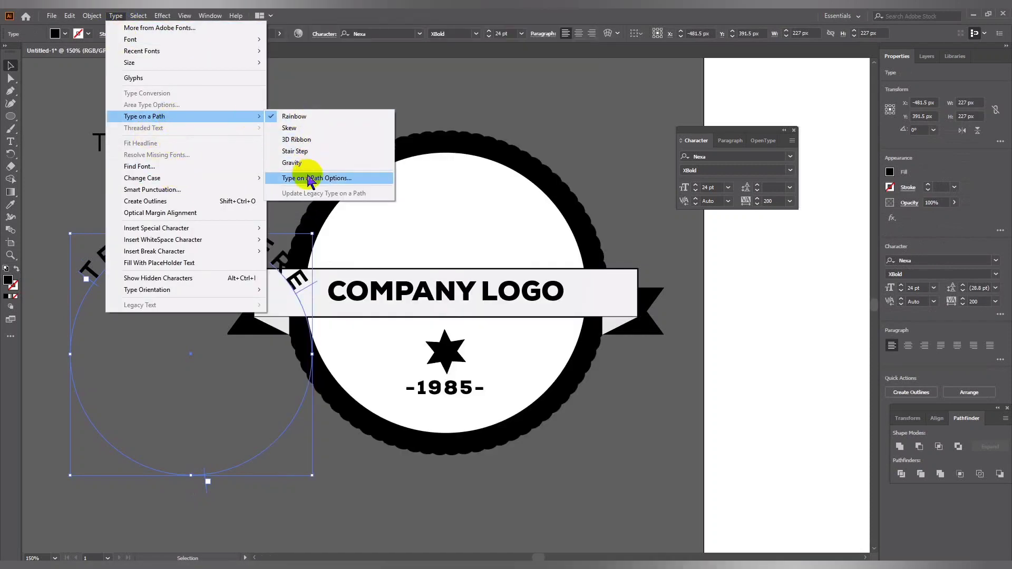
left_click(311, 178)
left_click(498, 276)
left_click(493, 316)
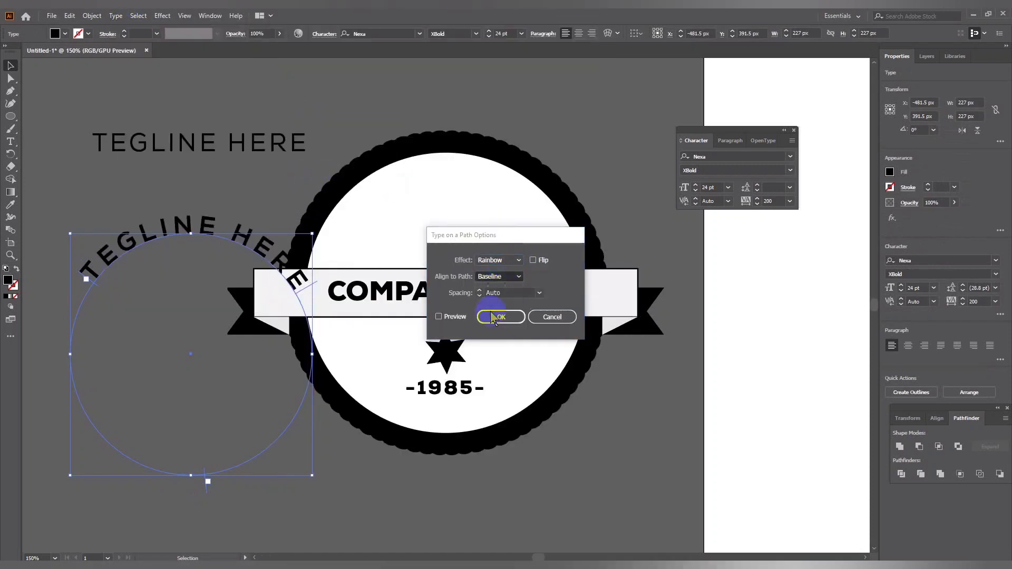
left_click(439, 316)
left_click(499, 317)
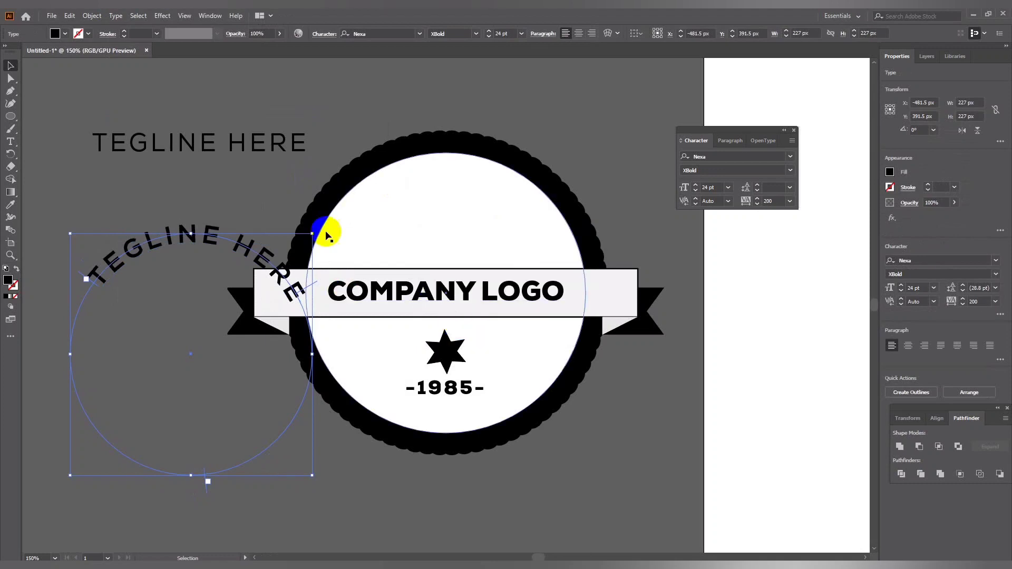
Move the curved tagline onto the top of the badge's white circle.
left_click(308, 288)
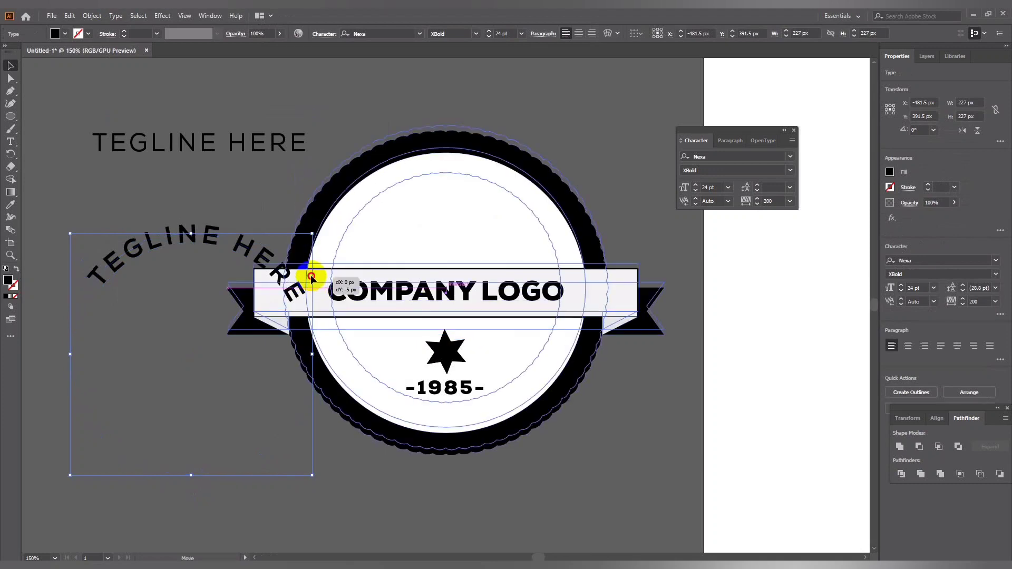
left_click(126, 259)
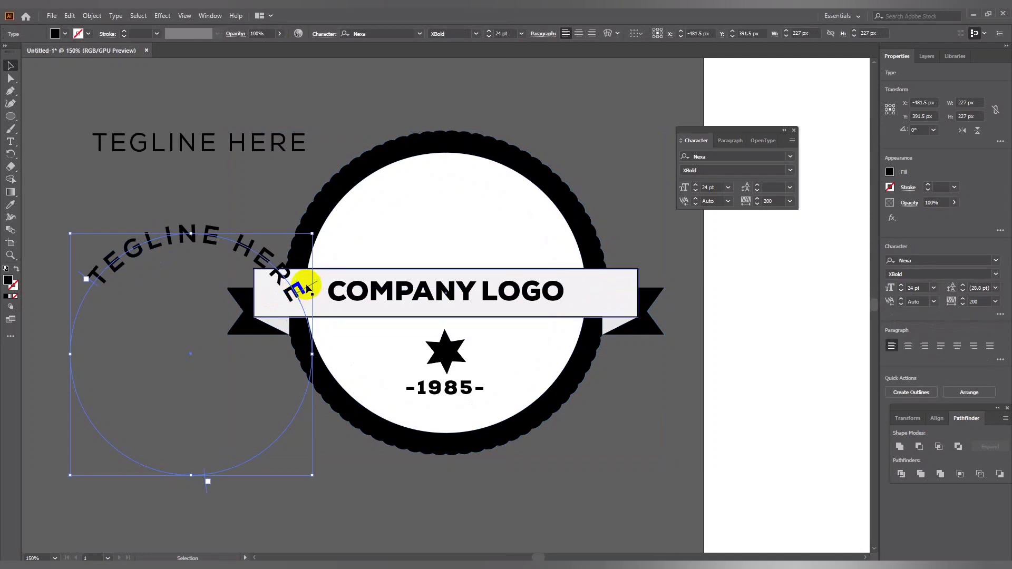
left_click_drag(307, 287, 304, 280)
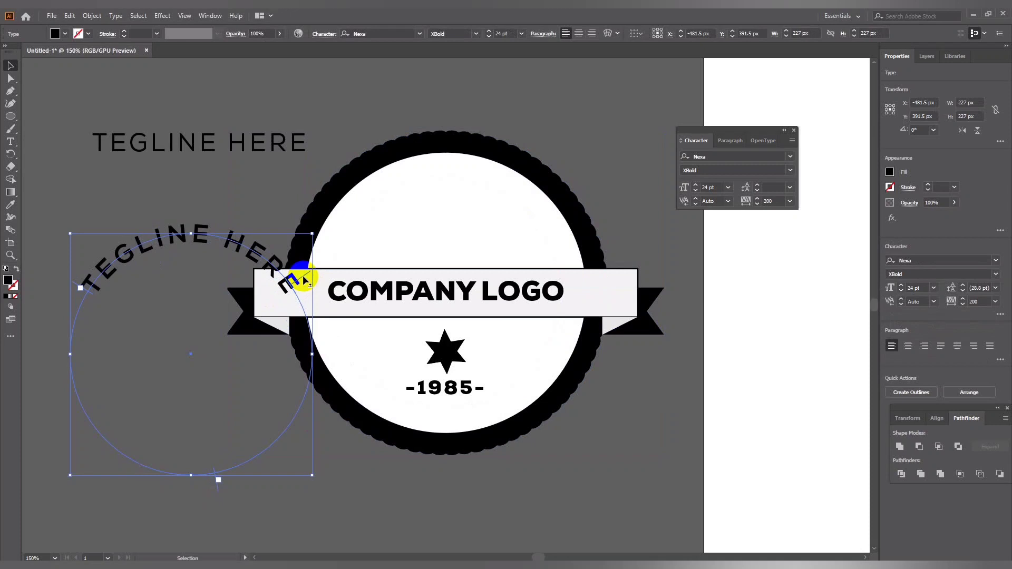
left_click(158, 163)
left_click_drag(176, 232, 427, 178)
left_click(585, 120)
left_click(511, 216)
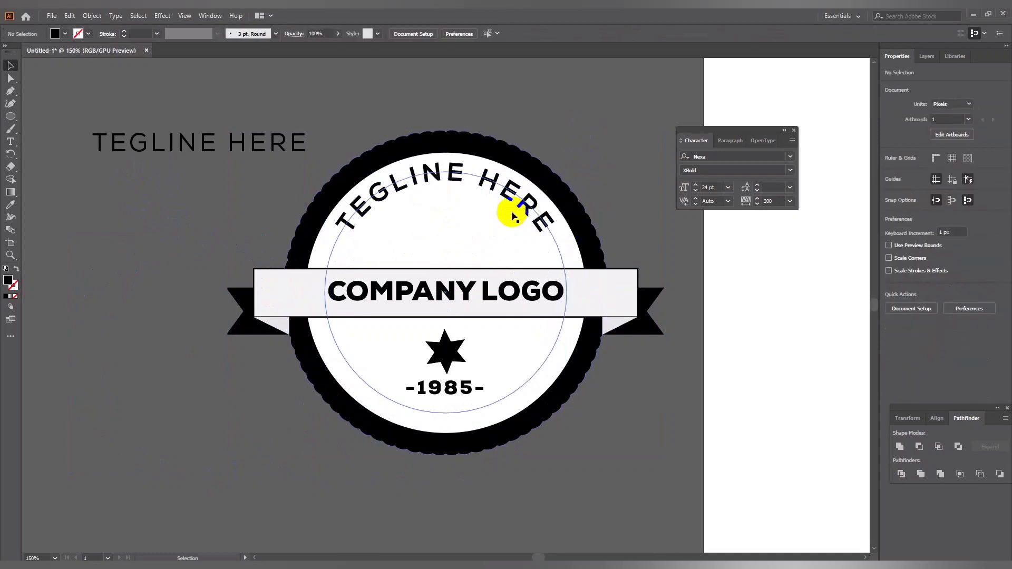
Nudge the curved tagline up one pixel above the COMPANY LOGO ribbon and check placement.
left_click(426, 180)
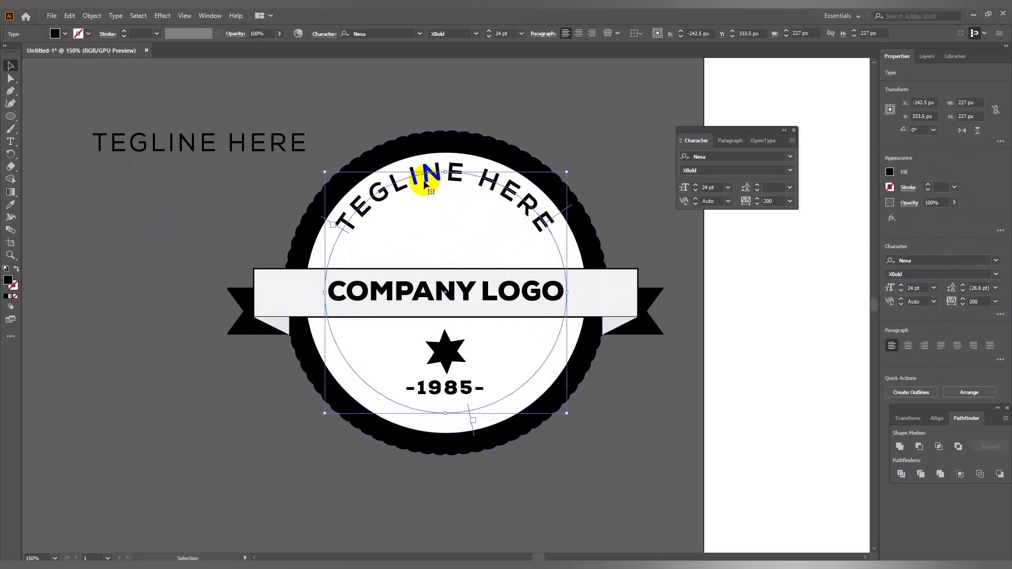
key("Down")
key("Down")
key("Down")
key("Down")
key("Down")
key("Up")
key("Up")
key("Up")
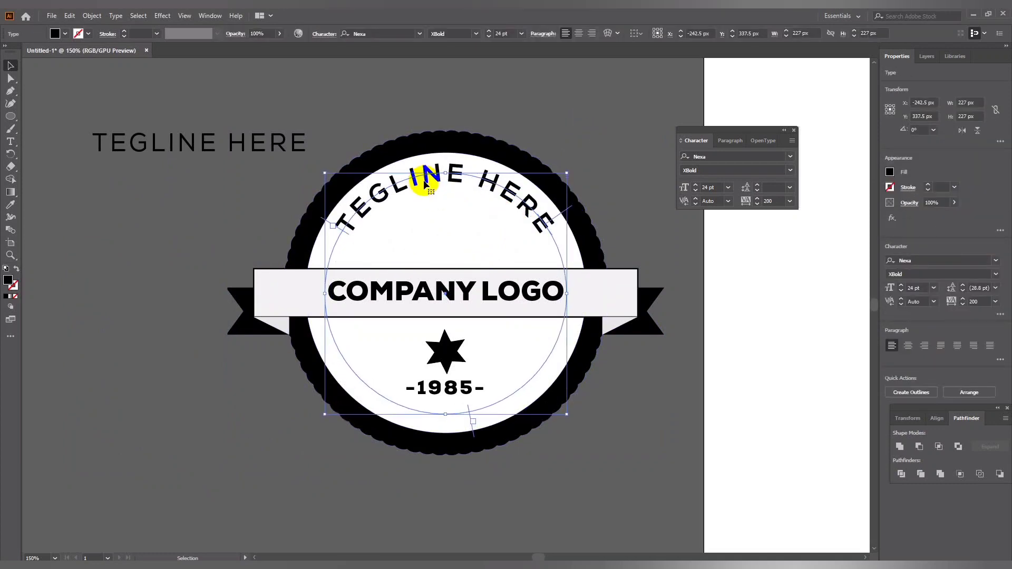
key("Up")
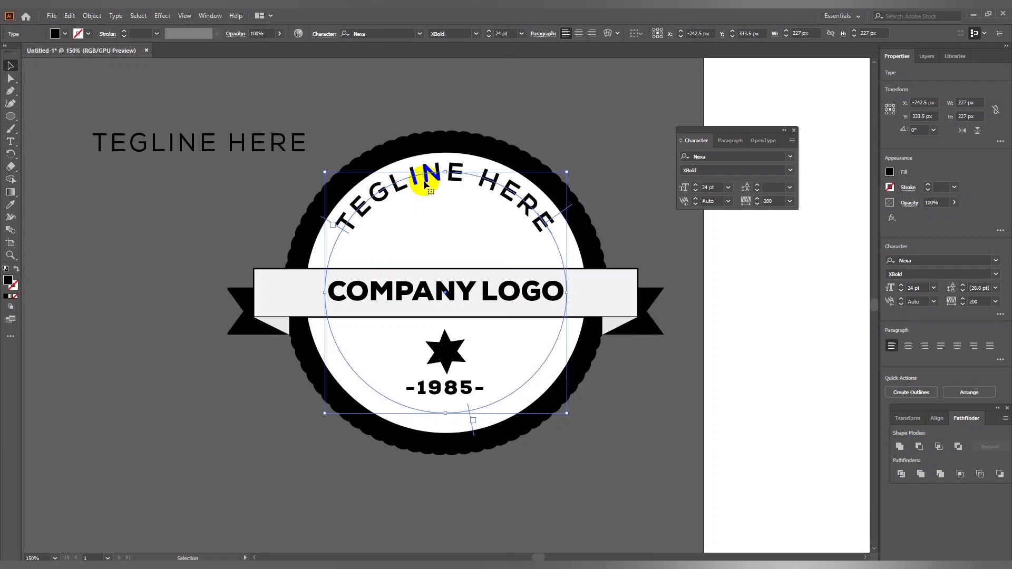
left_click(362, 116)
left_click(515, 346)
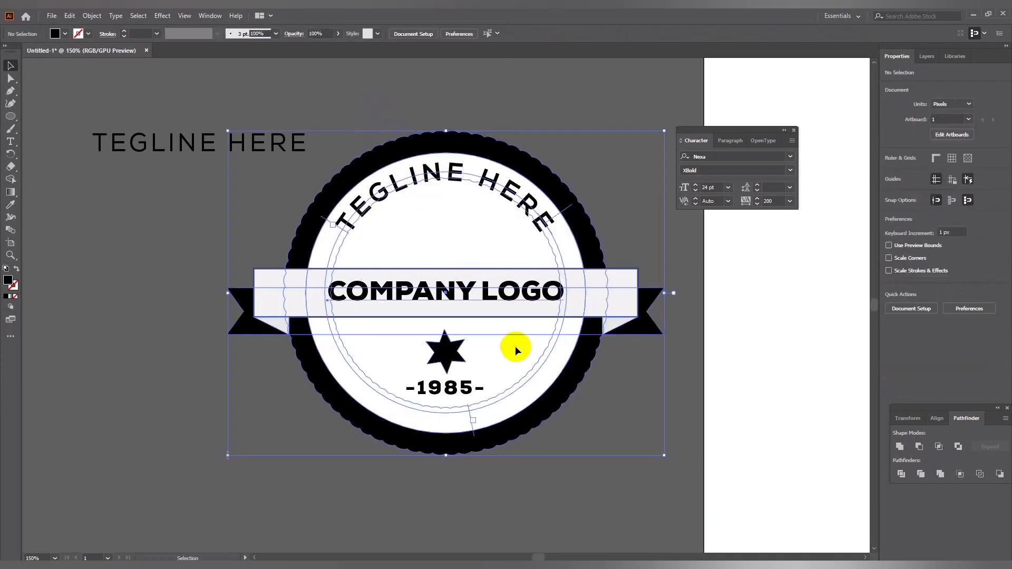
left_click(391, 80)
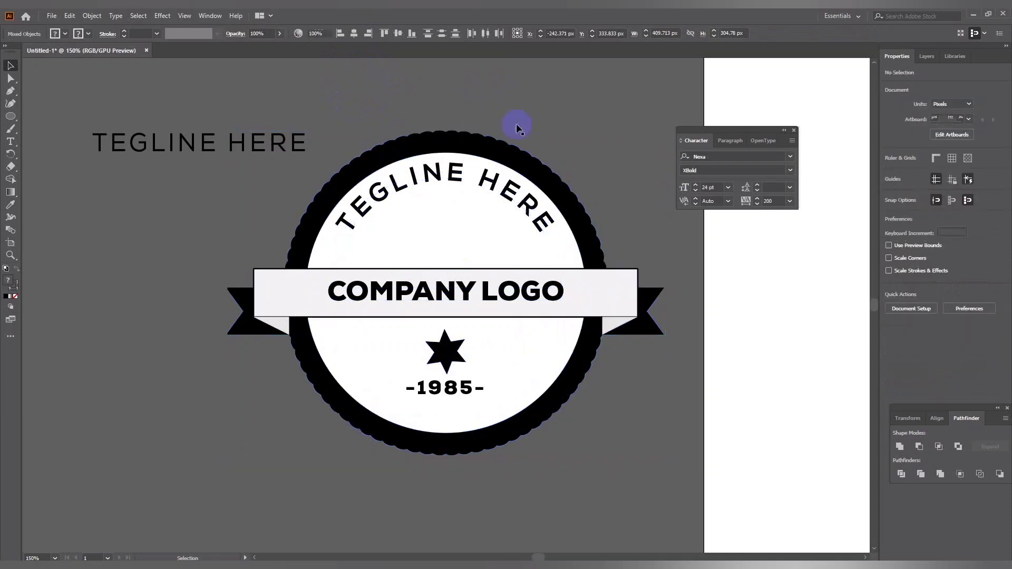
left_click(429, 187)
left_click(556, 168)
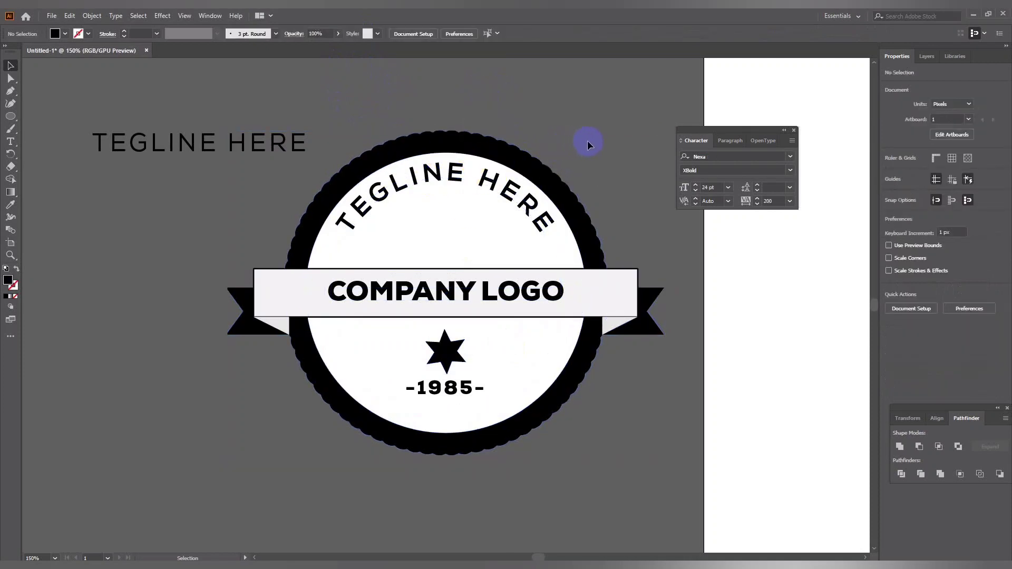
Change the curved tagline around the badge to the Nexa Black weight.
left_click_drag(590, 143, 522, 158)
left_click(357, 194)
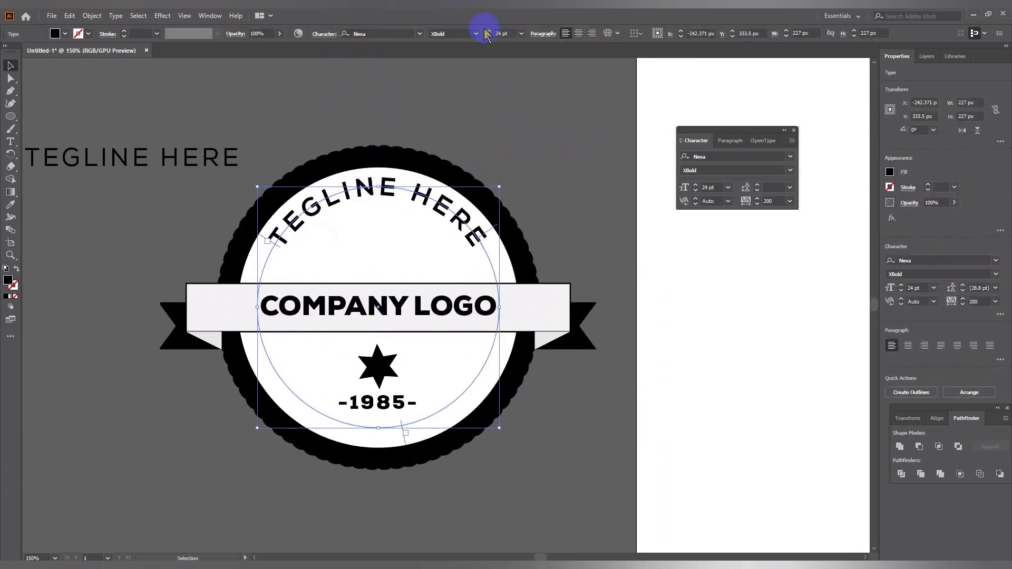
left_click(484, 33)
left_click(451, 139)
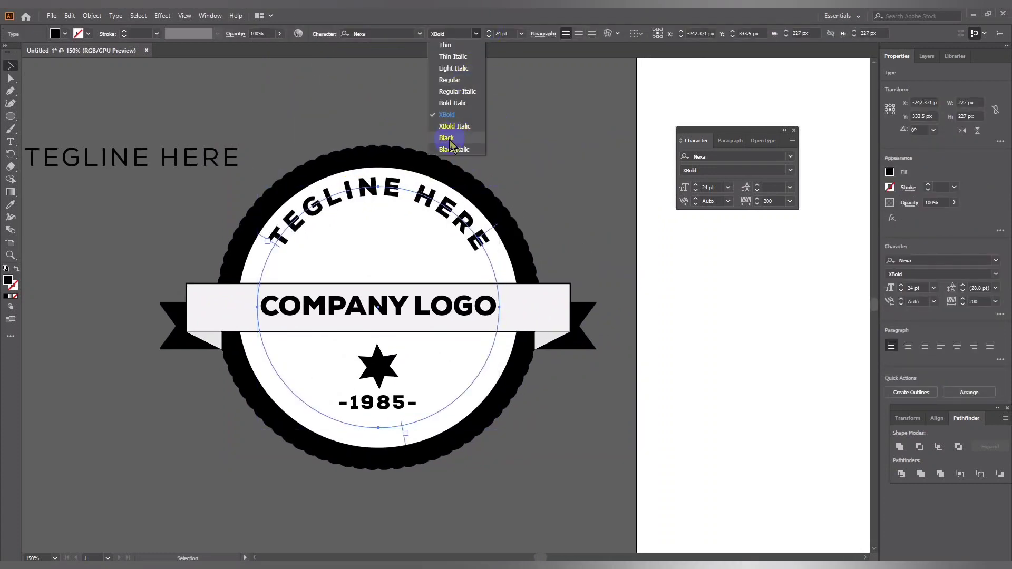
left_click(325, 211)
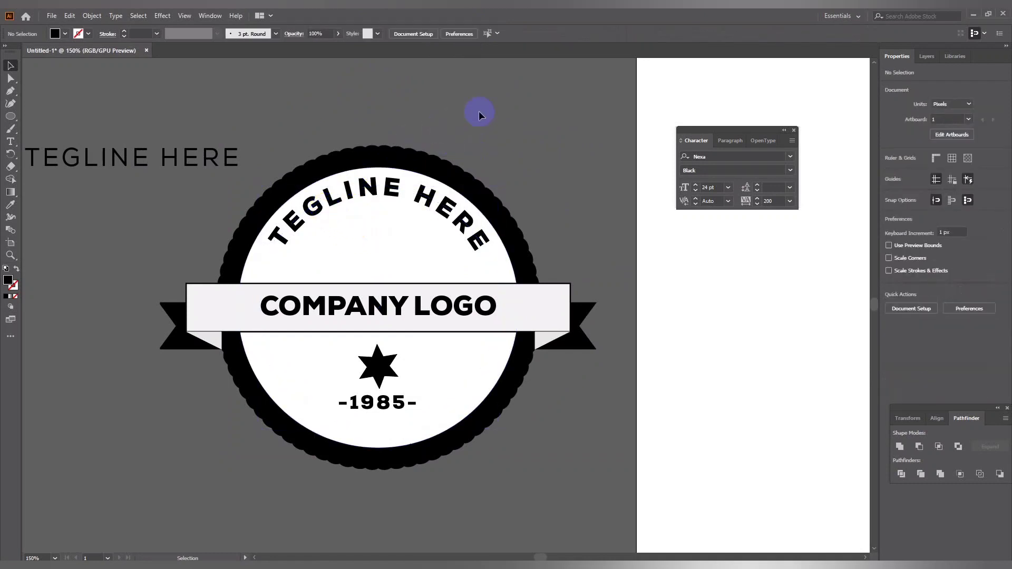
Copy the star below COMPANY LOGO twice to form a row of three under the tagline.
left_click(375, 364)
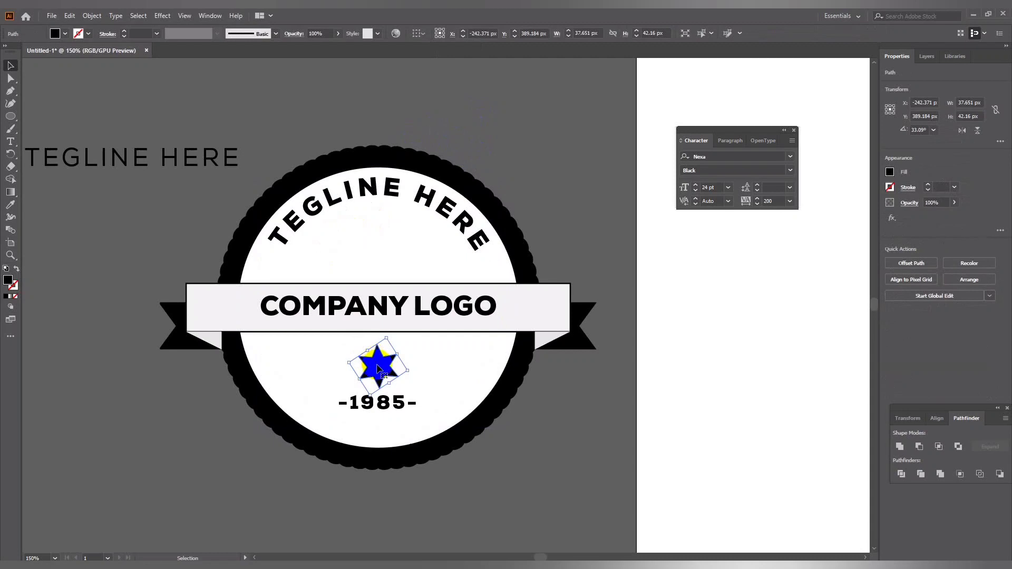
mouse_move(377, 367)
left_mouse_down()
mouse_move(375, 215)
mouse_move(373, 225)
mouse_move(411, 234)
left_mouse_up()
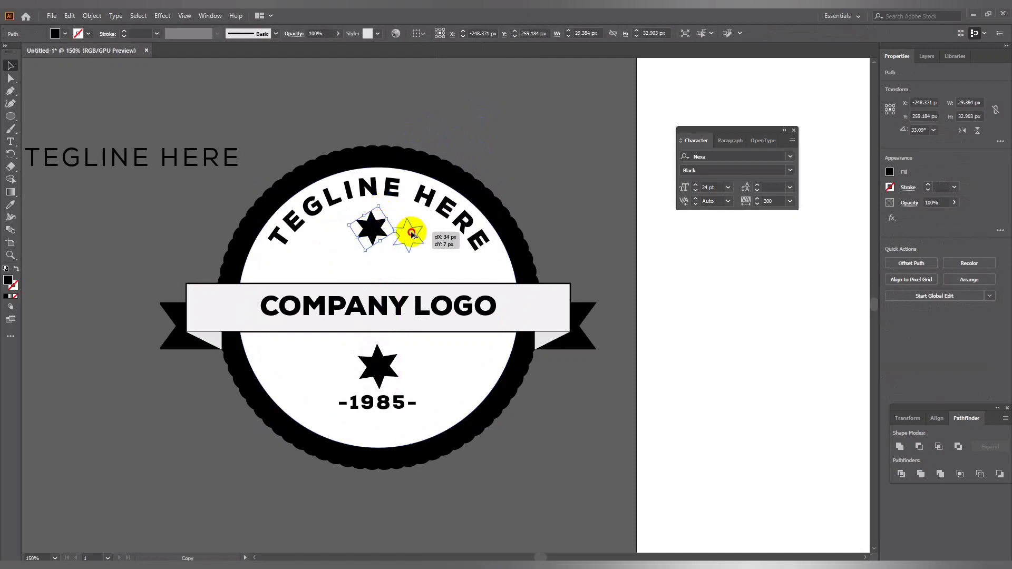
left_click_drag(412, 235, 337, 241)
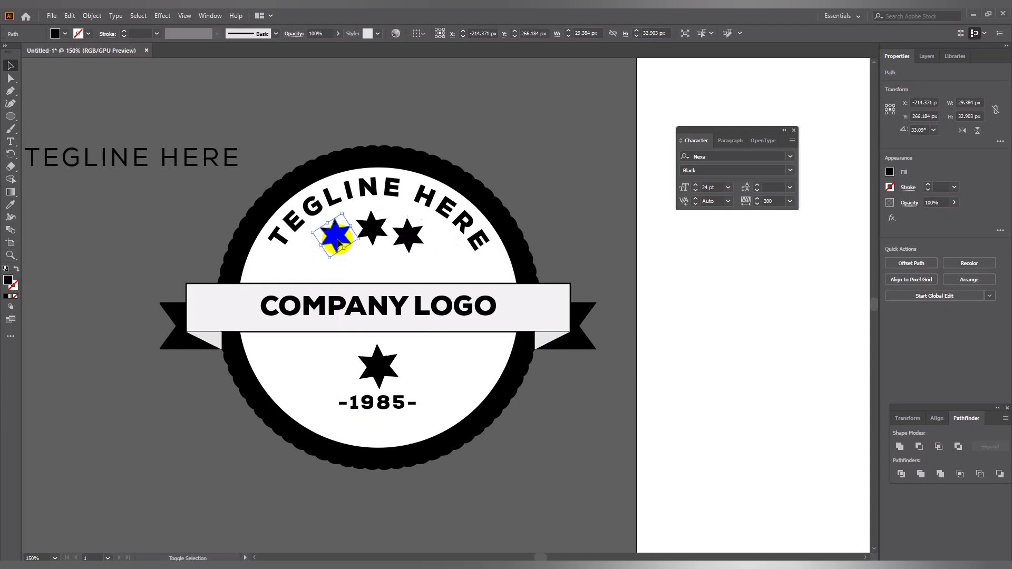
left_click(533, 159)
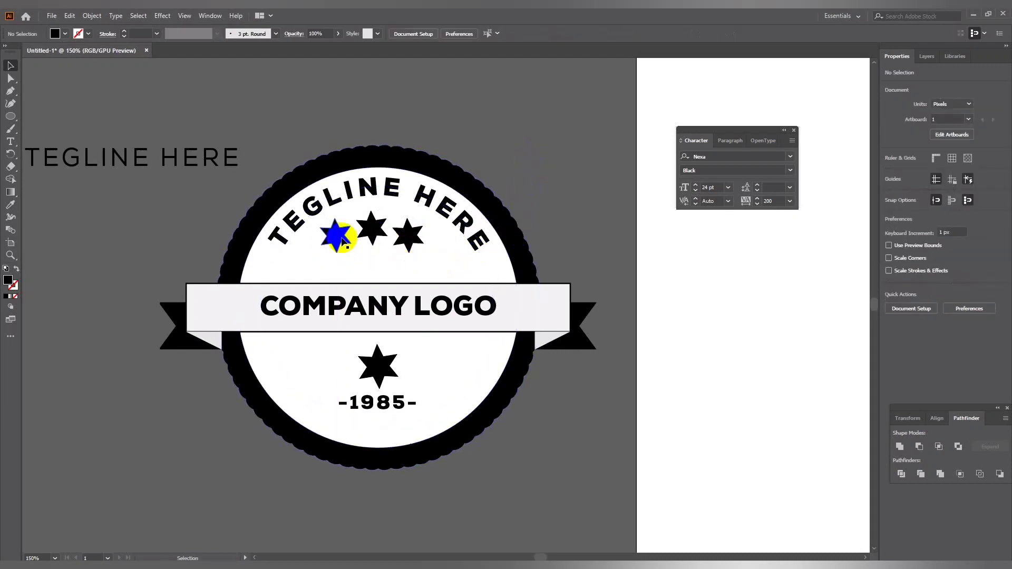
Centre the three stars on the badge and lower them beneath the curved tagline.
left_click(415, 244)
left_click(350, 226)
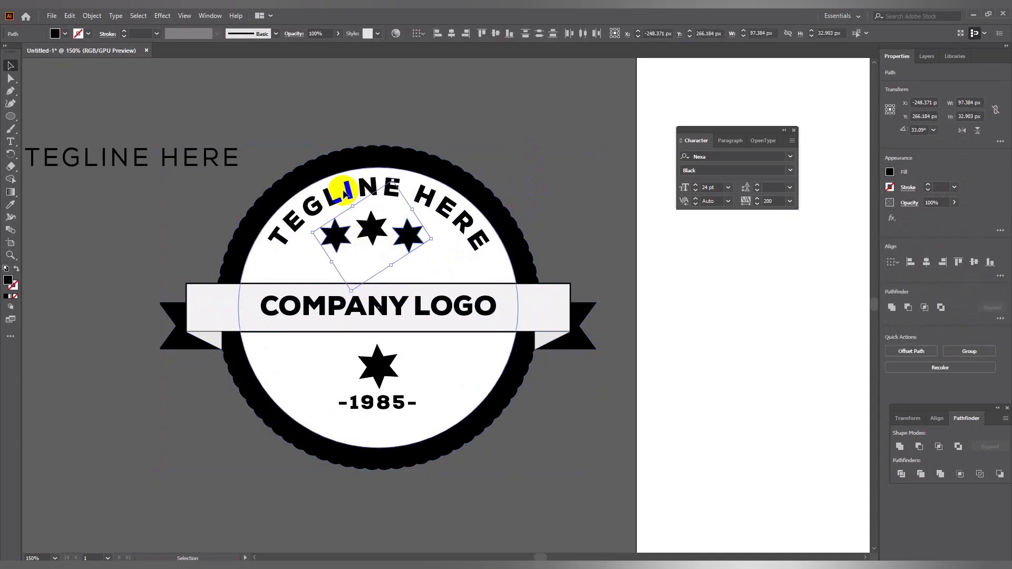
left_click(495, 35)
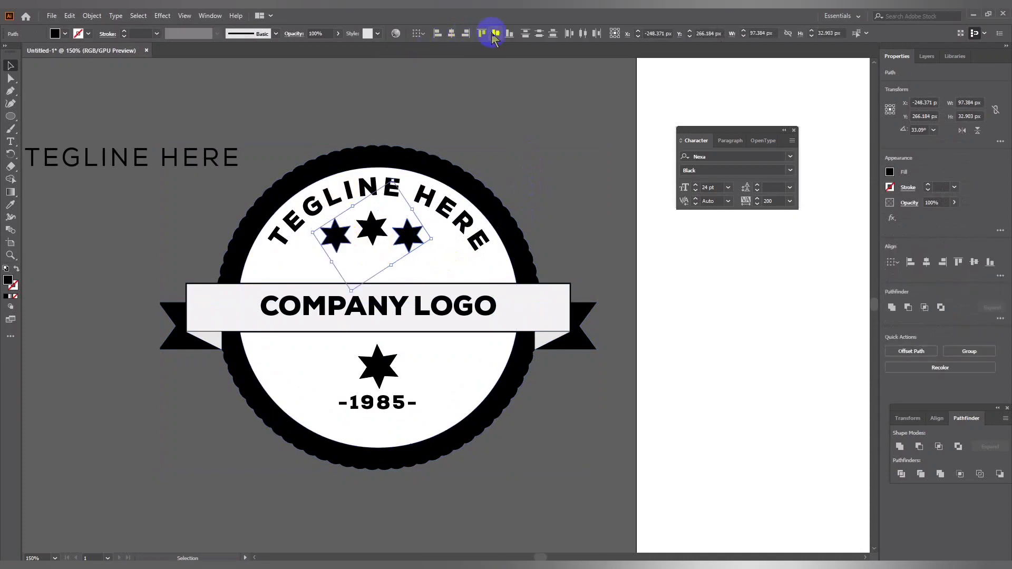
left_click(479, 158)
left_click(346, 232)
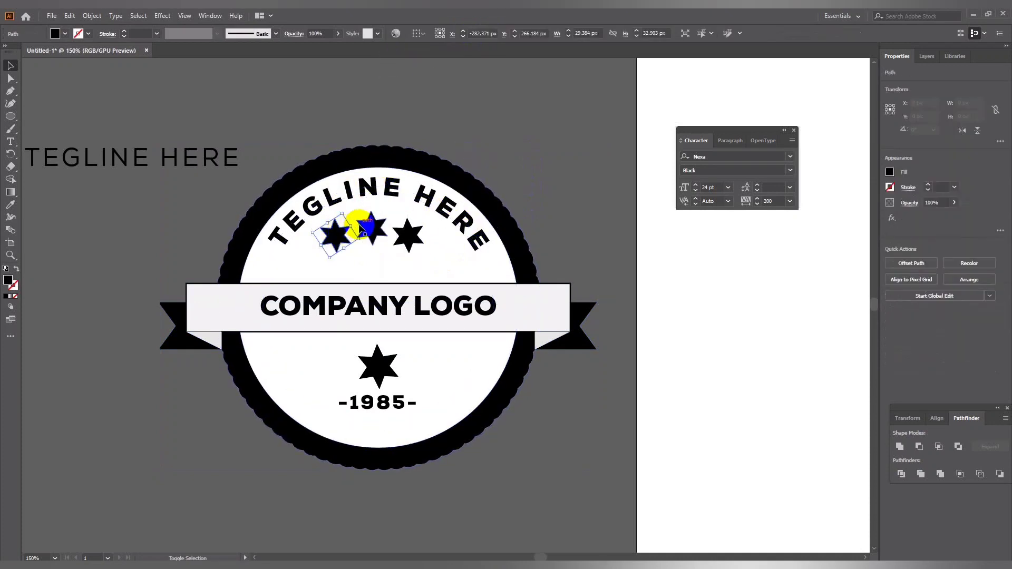
left_click_drag(371, 234, 373, 243)
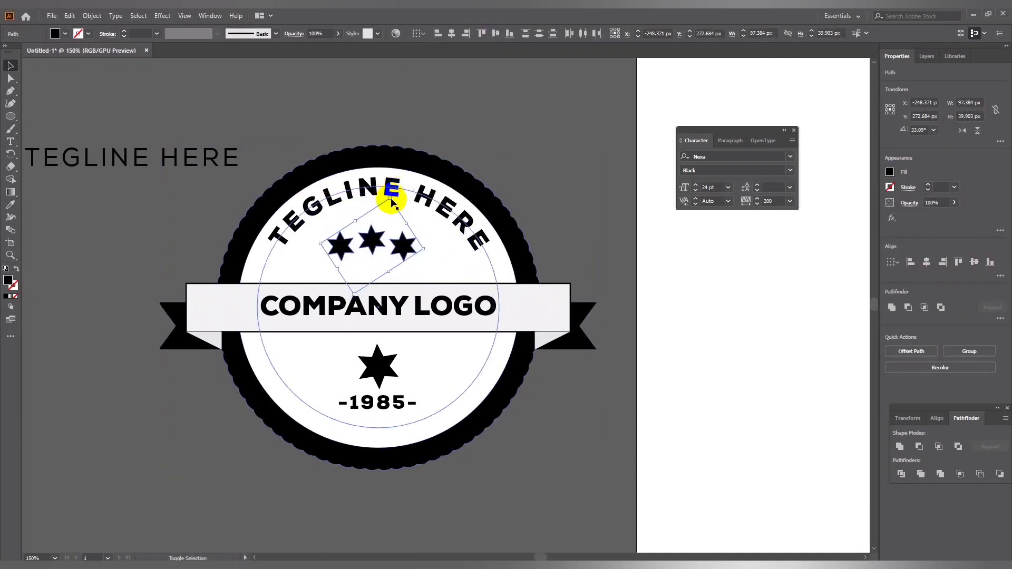
left_click(489, 146)
key("ctrl+minus")
key("ctrl+minus")
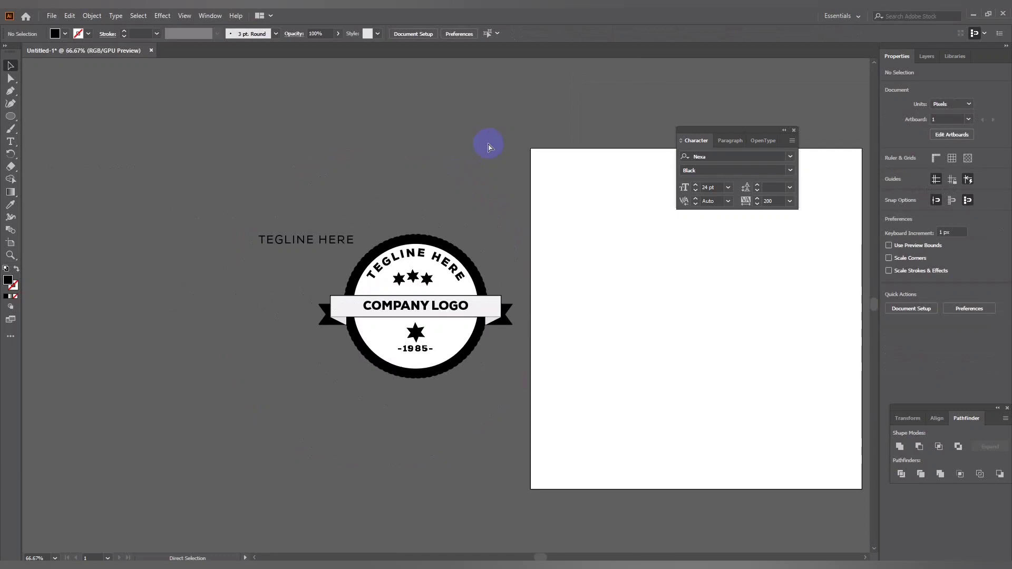
Delete the stray straight TEGLINE HERE text.
key("ctrl+plus")
key("ctrl+plus")
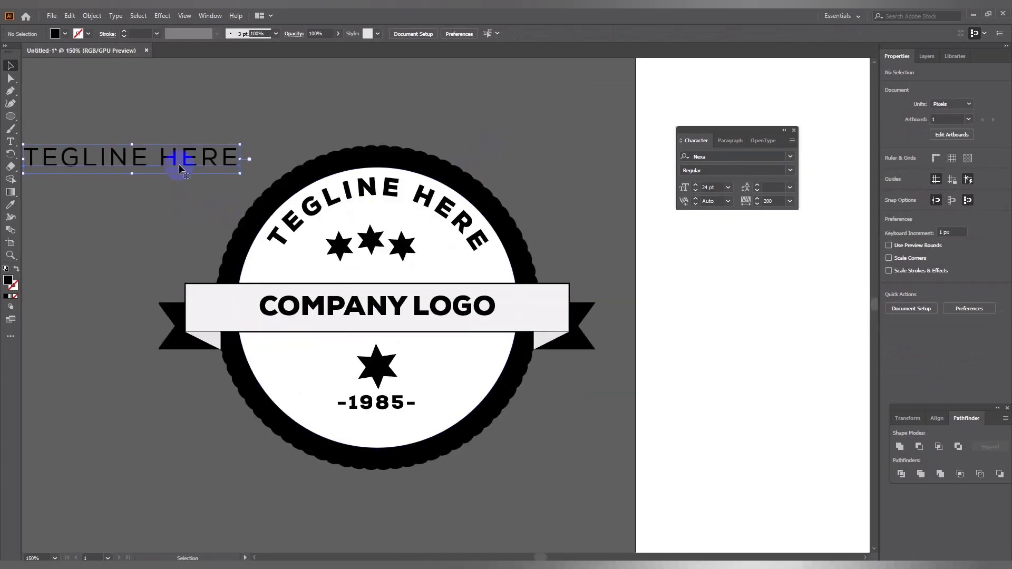
left_click(179, 158)
key("Delete")
key("ctrl+minus")
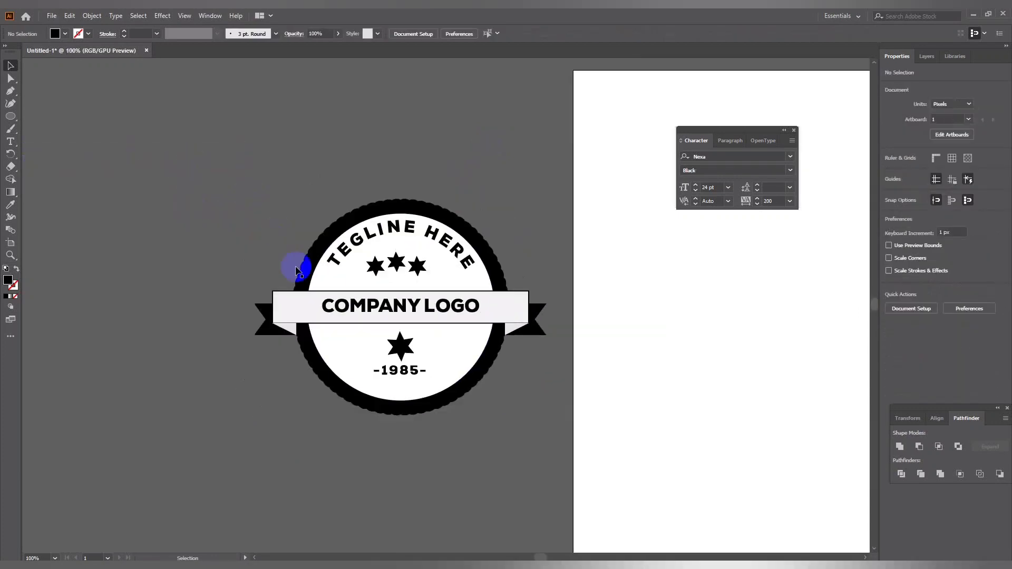
left_click(341, 279)
key("ctrl+plus")
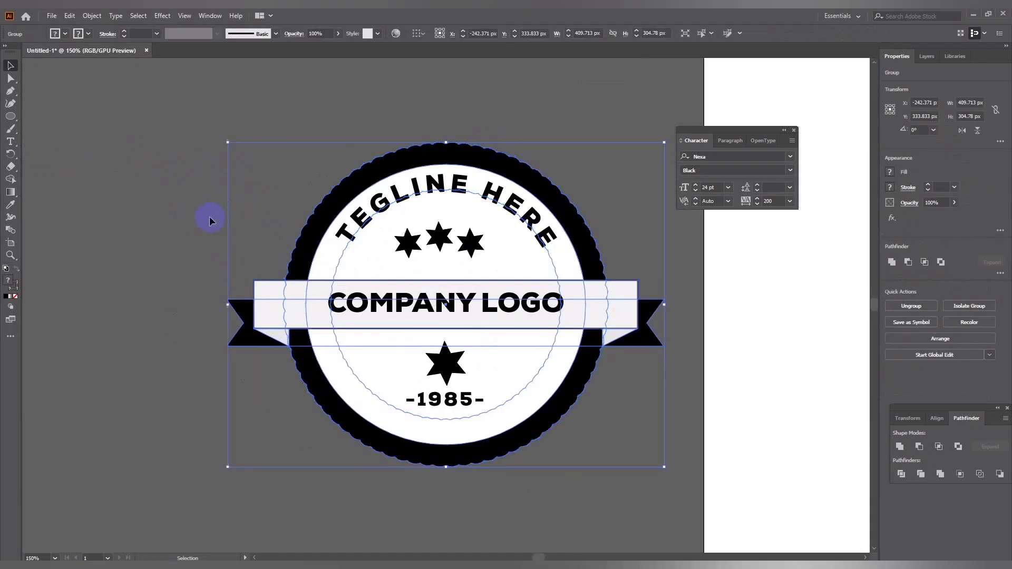
Group the three stars beneath the curved tagline.
left_click(402, 200)
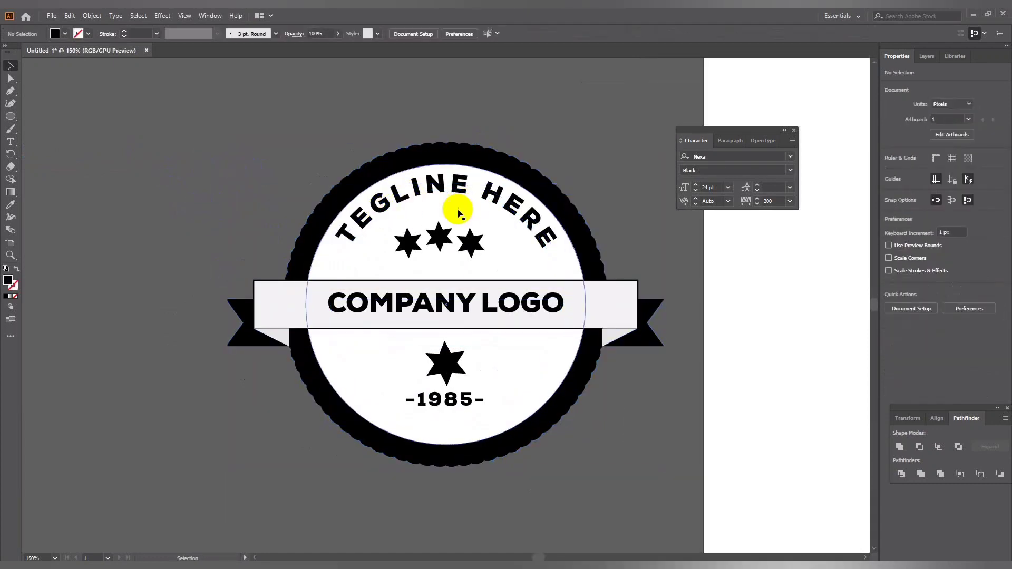
left_click(437, 235)
left_click(406, 242, "shift")
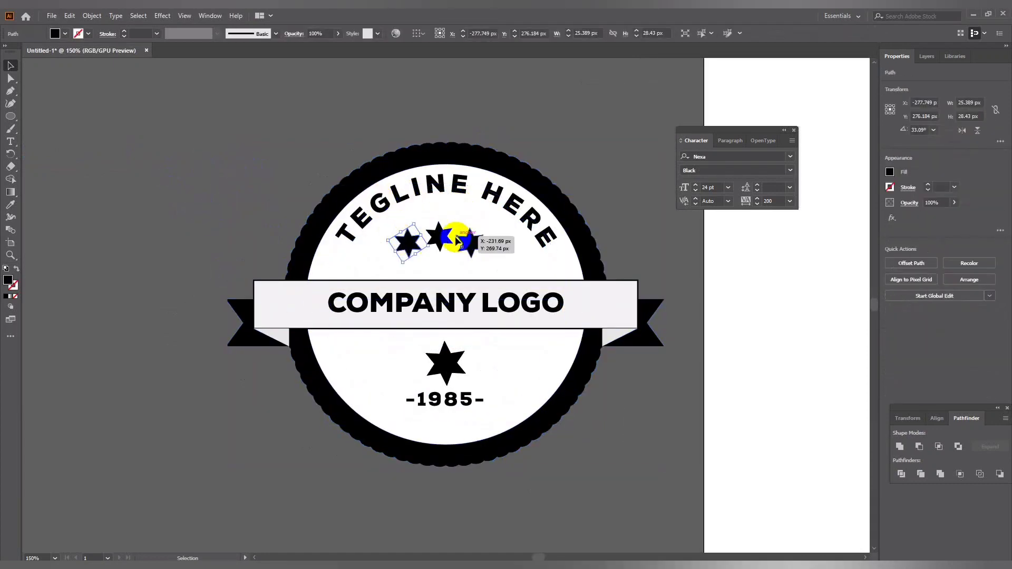
left_click(469, 243, "shift")
right_click(476, 242)
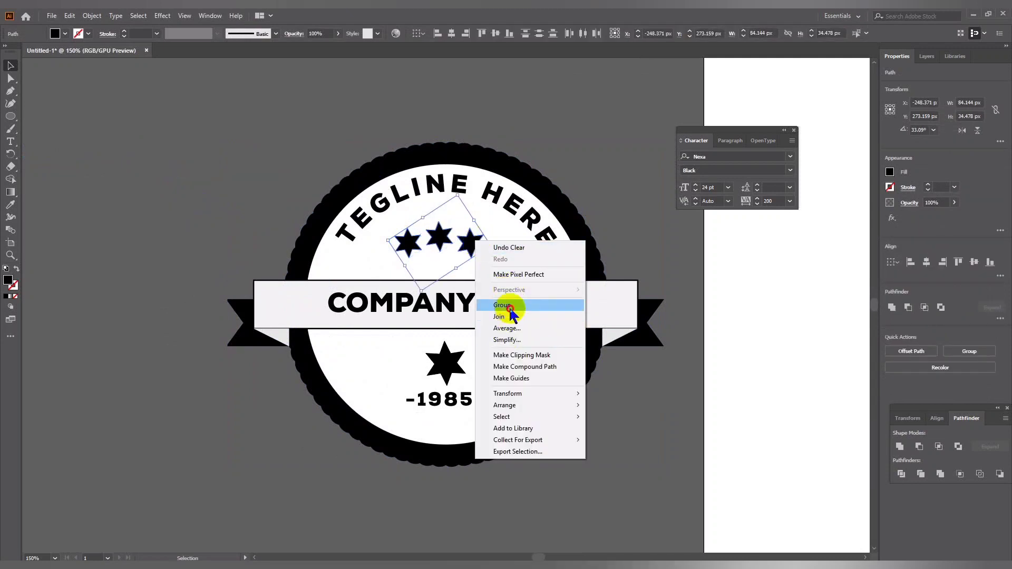
left_click(505, 306)
Select the logo elements and apply Horizontal Align Center.
left_click(446, 367, "shift")
left_click(444, 399, "shift")
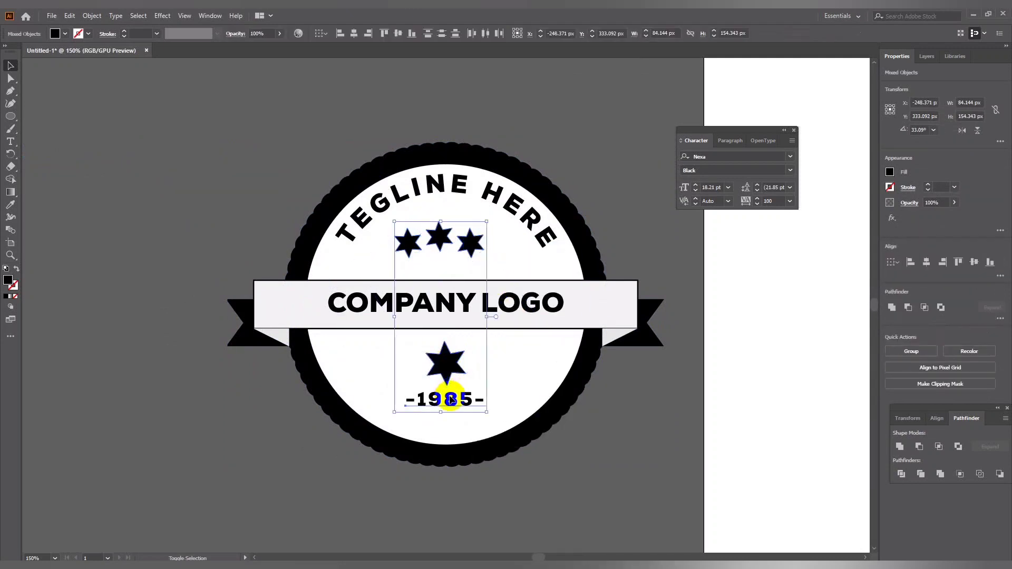
left_click(418, 197, "shift")
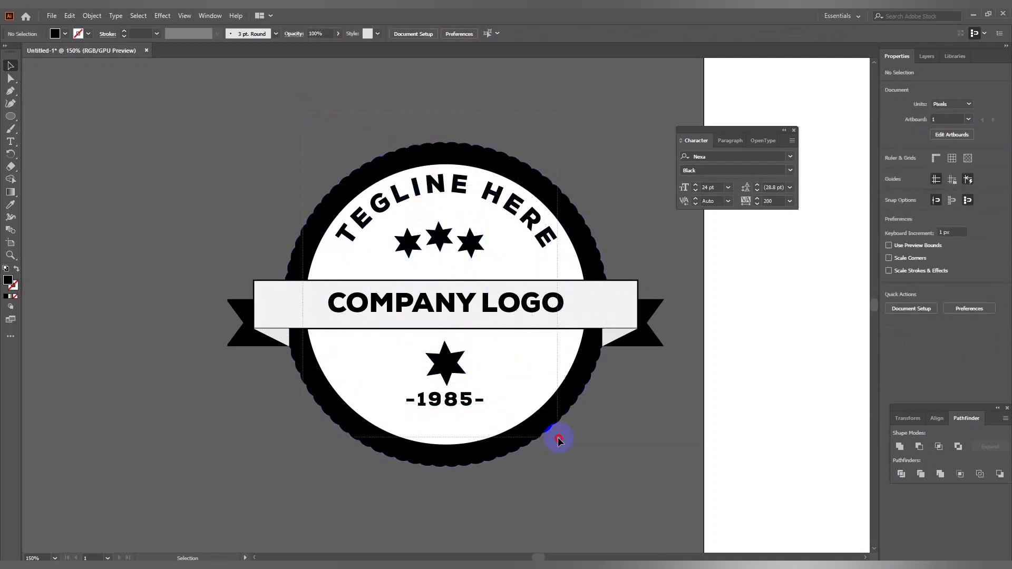
key("ctrl+a")
left_click(354, 33)
left_click(422, 106)
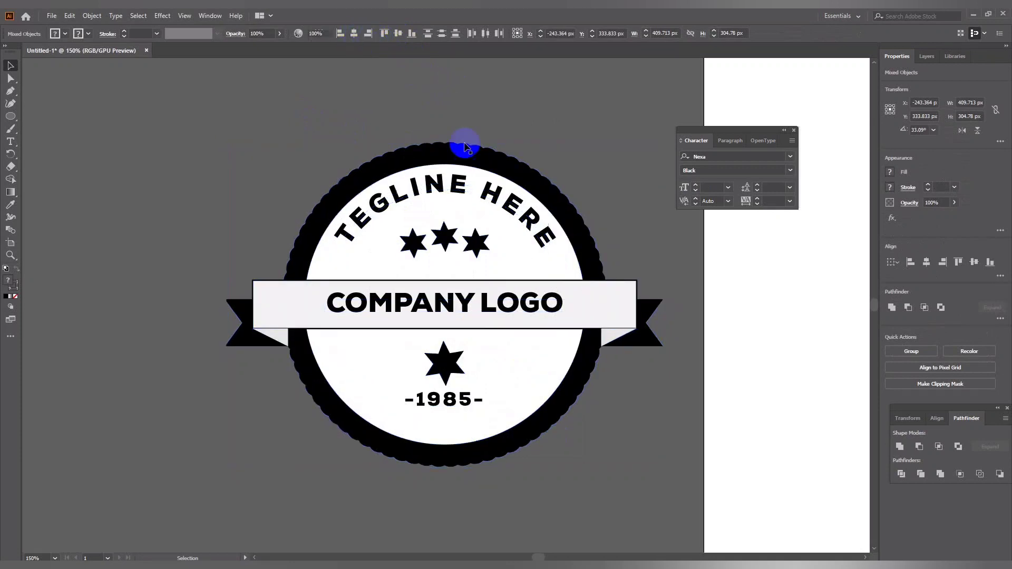
Horizontally centre the star group, lower star, 1985 and curved tagline, then group them.
left_click(444, 241)
left_click(441, 362, "shift")
left_click(447, 399, "shift")
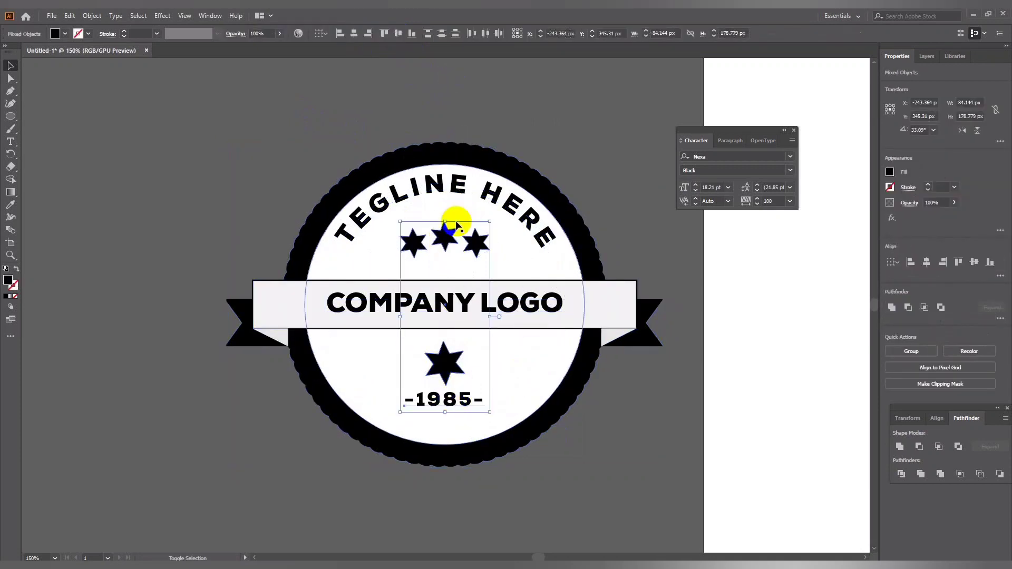
left_click(440, 185, "shift")
left_click(354, 34)
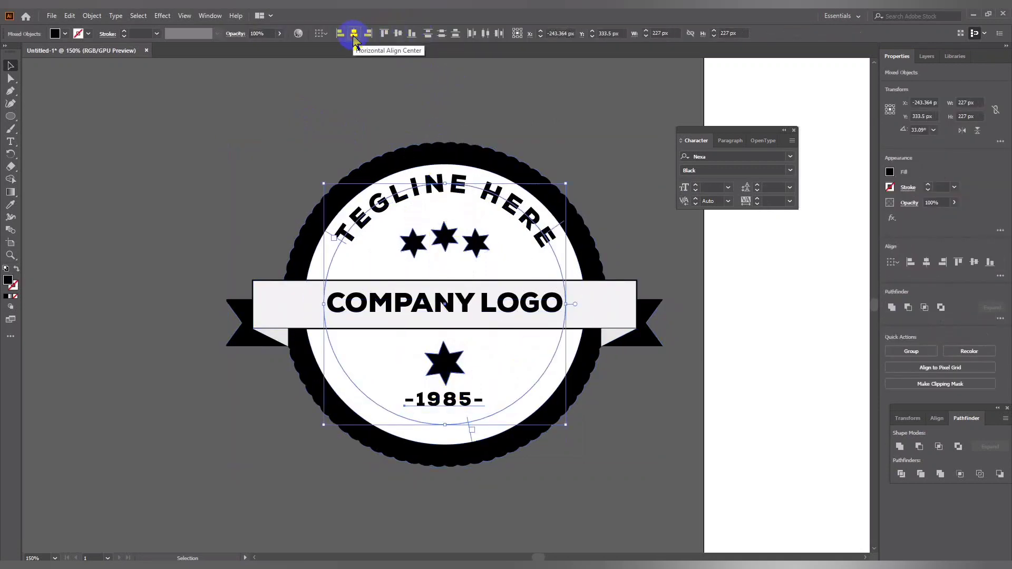
right_click(437, 181)
left_click(470, 255)
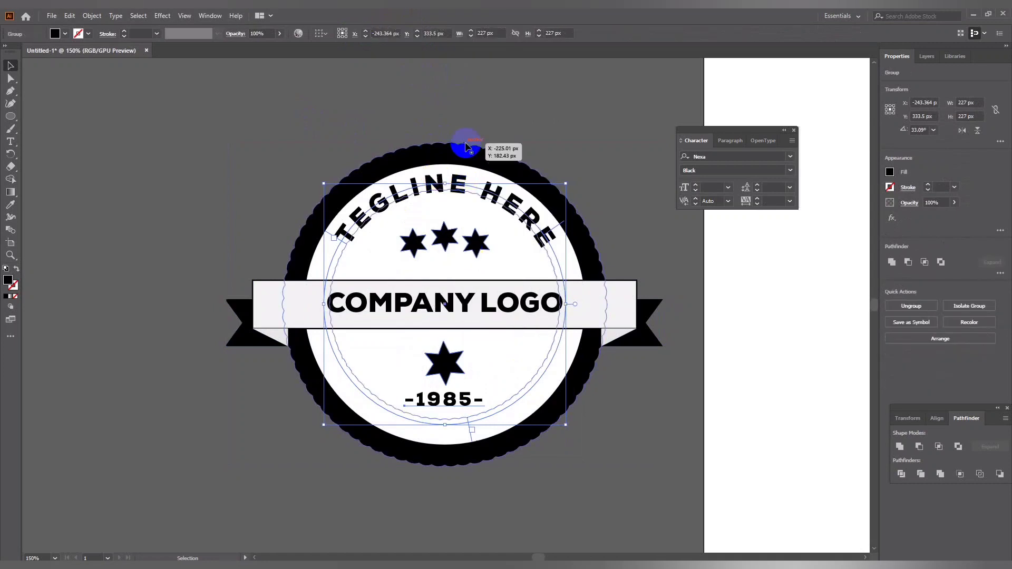
left_click(420, 136)
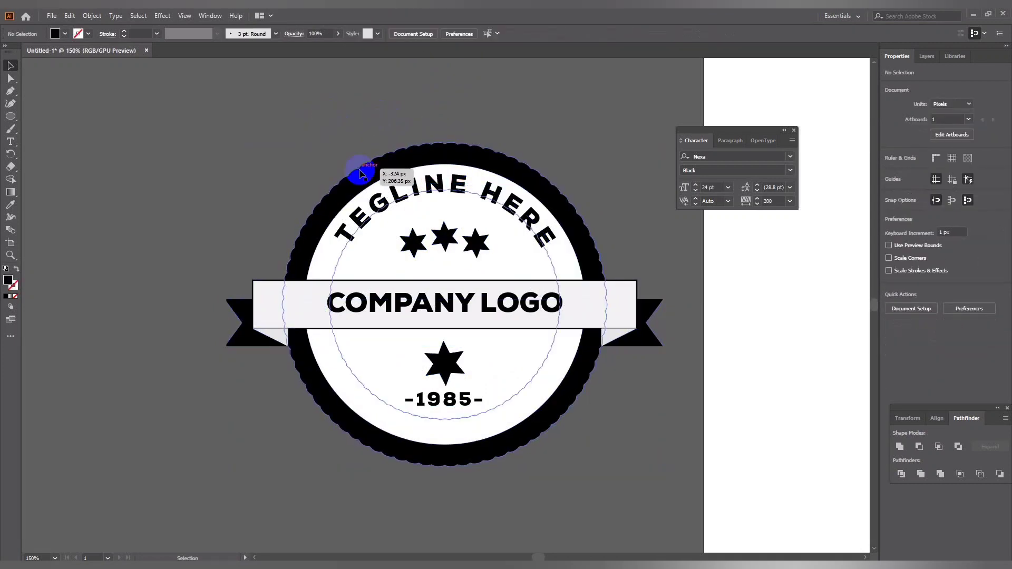
left_click(393, 308)
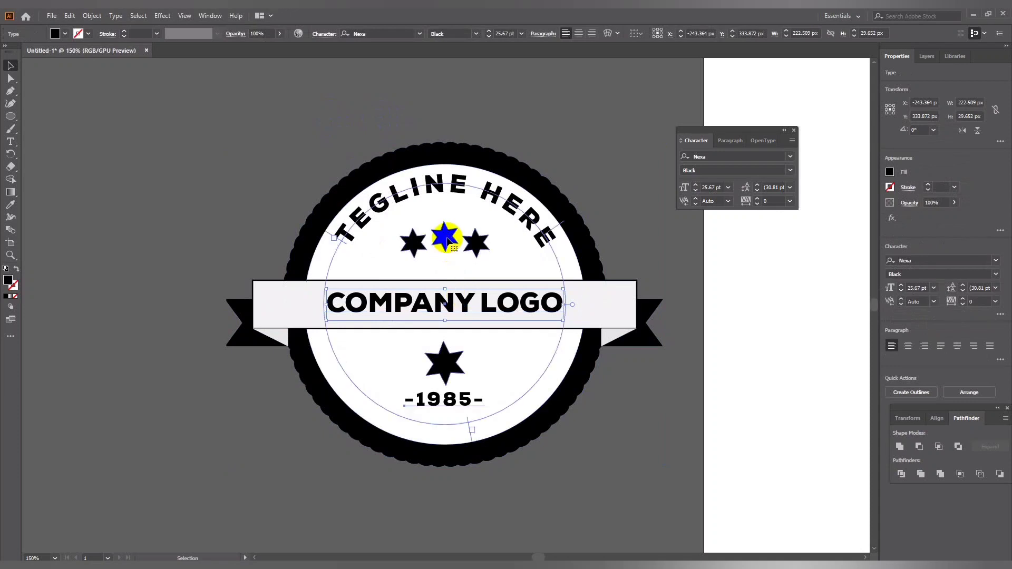
Select the tagline, stars and 1985 group, then the whole logo group.
left_click(422, 302)
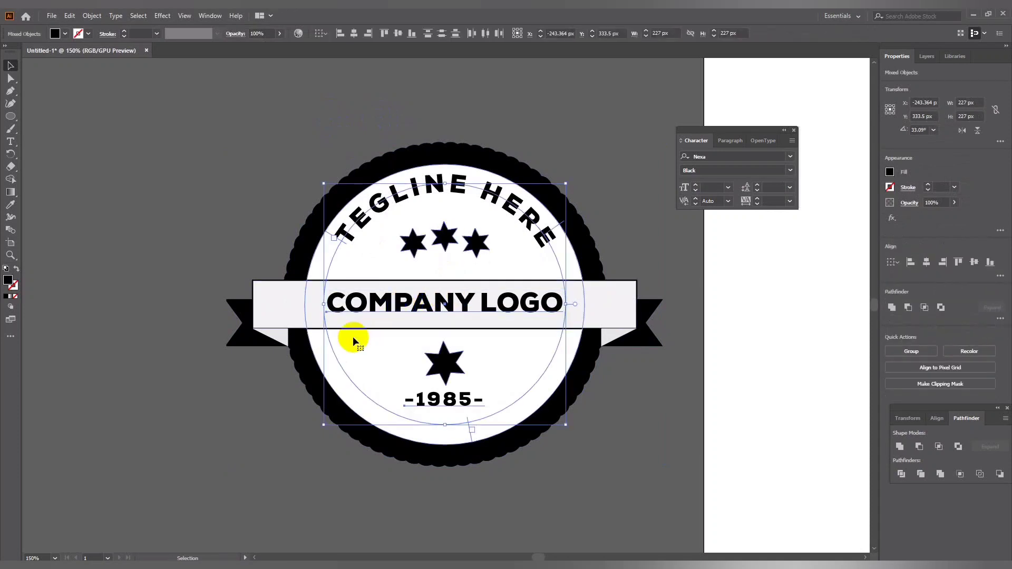
left_click(335, 324)
left_click(444, 363)
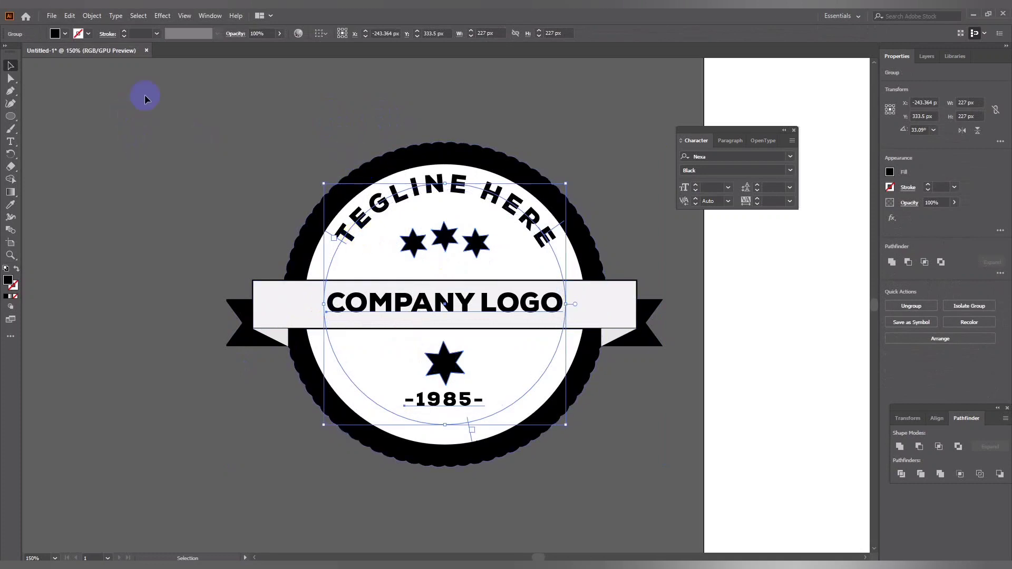
left_click(305, 248)
left_click(350, 264)
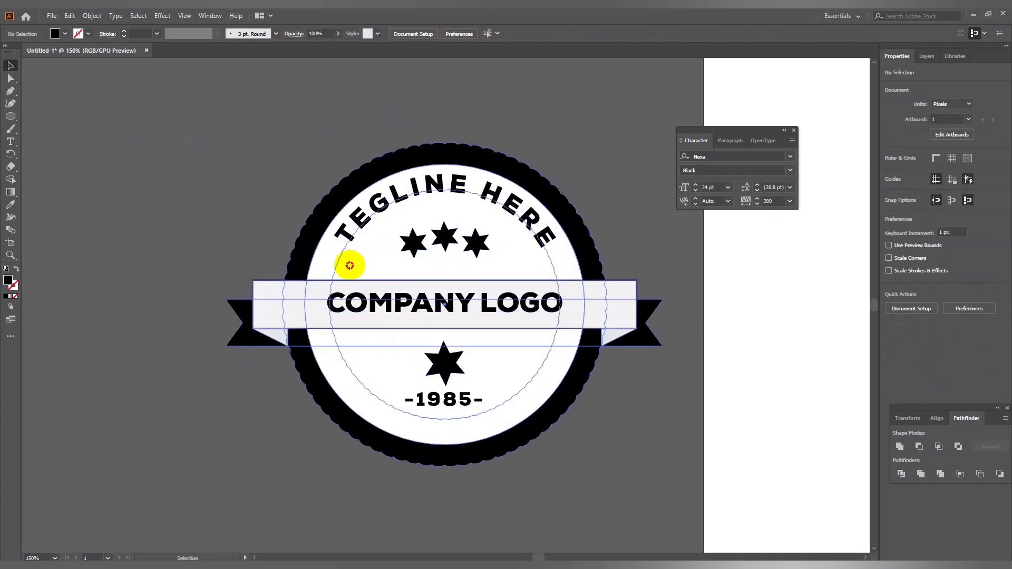
Sample the ring's black with the Eyedropper, undo it, and open the logo group's context menu.
left_click(11, 204)
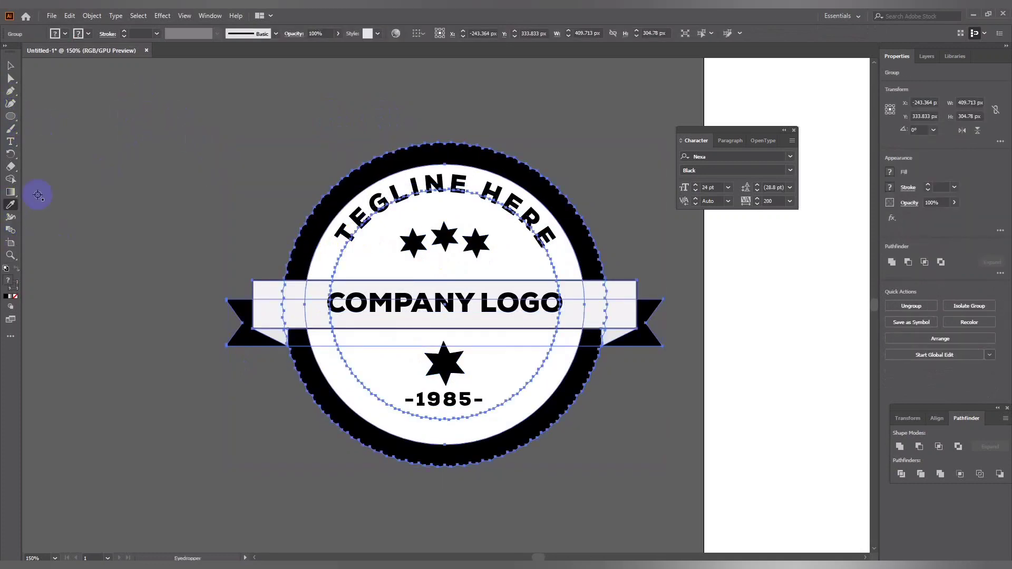
left_click(306, 240)
key("ctrl+z")
left_click(11, 67)
left_click(144, 90)
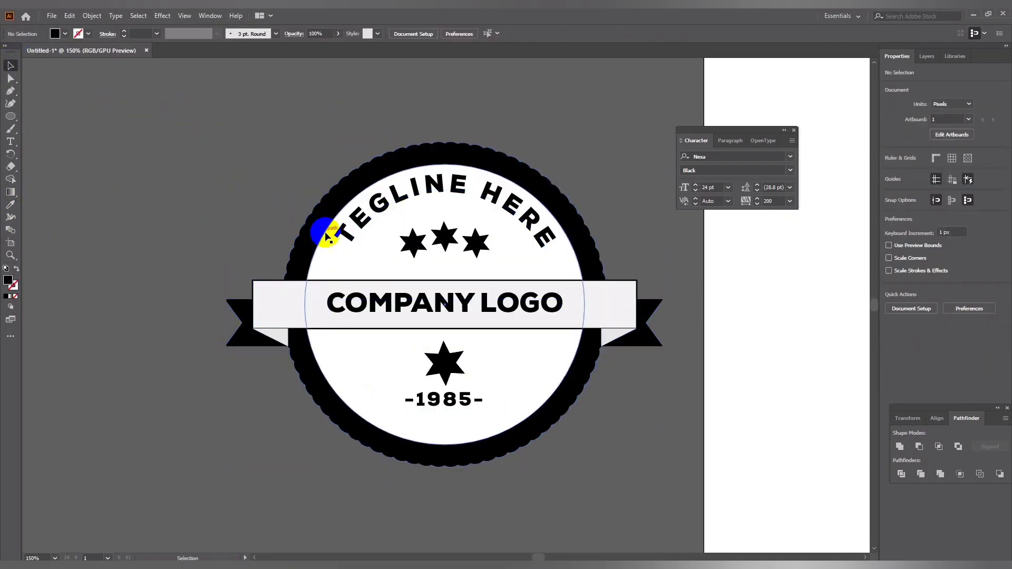
right_click(335, 260)
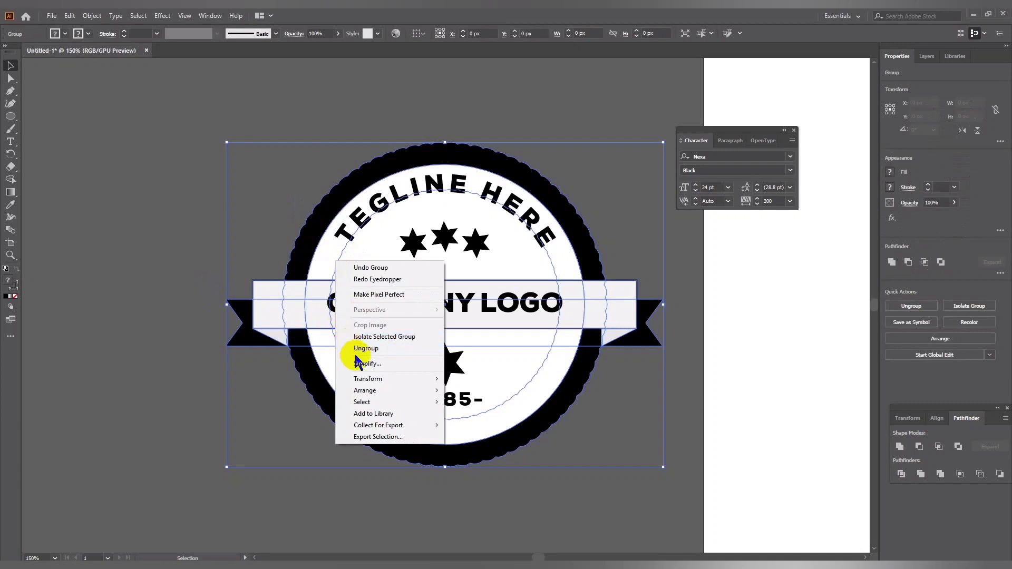
Ungroup the logo and fill the circle group with the ring's black using the Eyedropper.
left_click(363, 348)
left_click(239, 278)
left_click(330, 255)
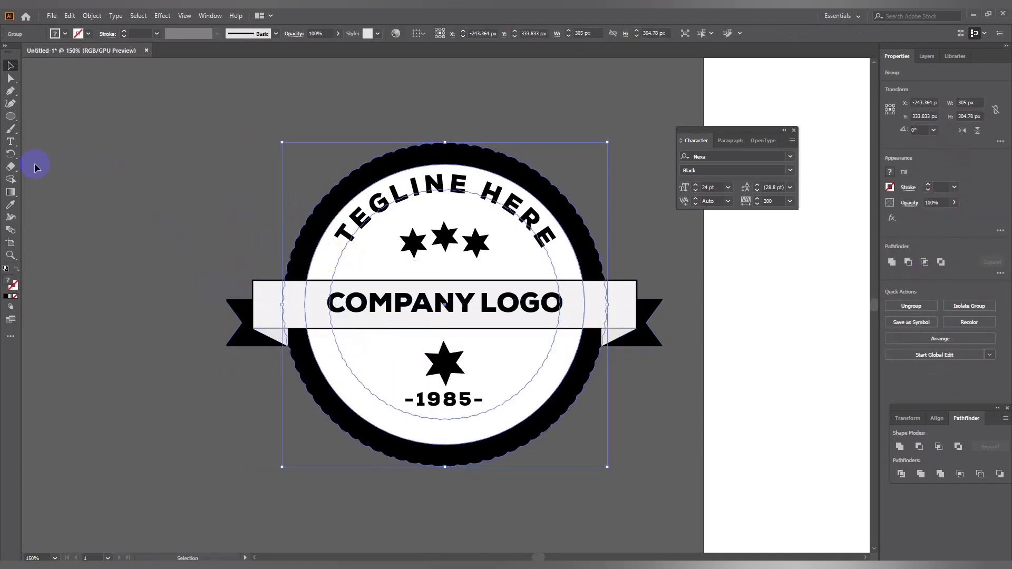
left_click(10, 205)
left_click(316, 215)
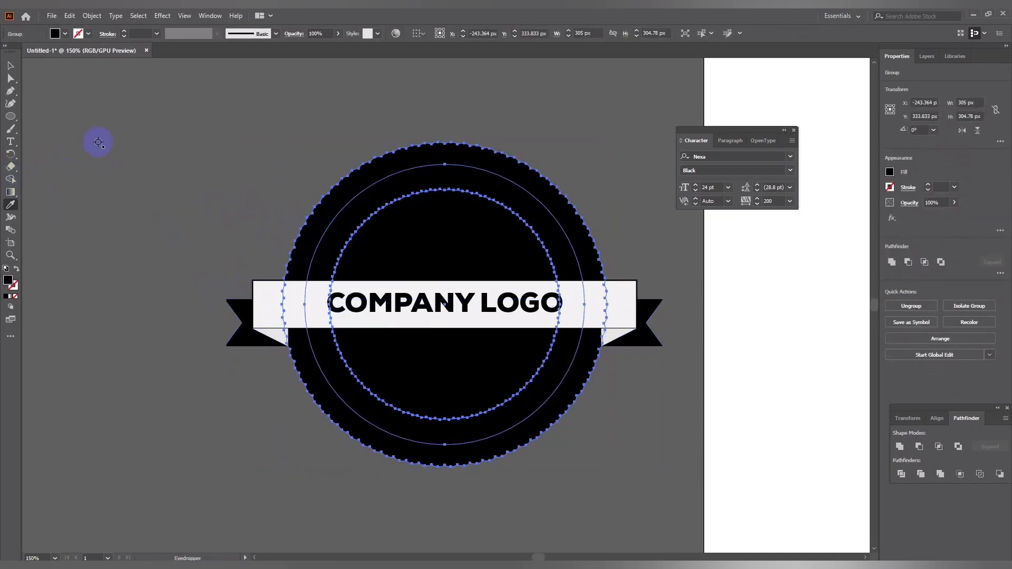
Make the inner group of stars, tagline and 1985 white with the Eyedropper.
left_click(9, 66)
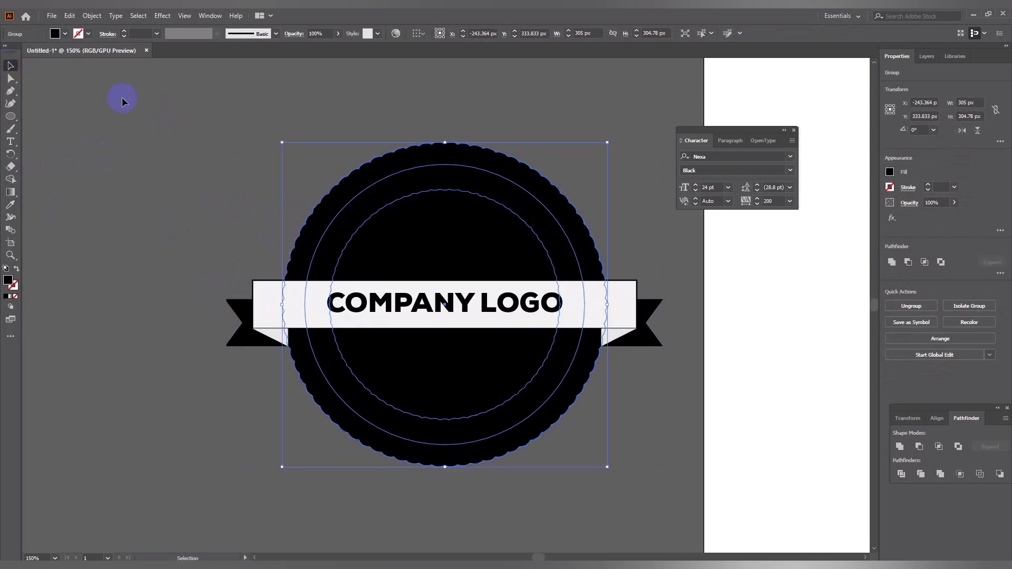
left_click(108, 114)
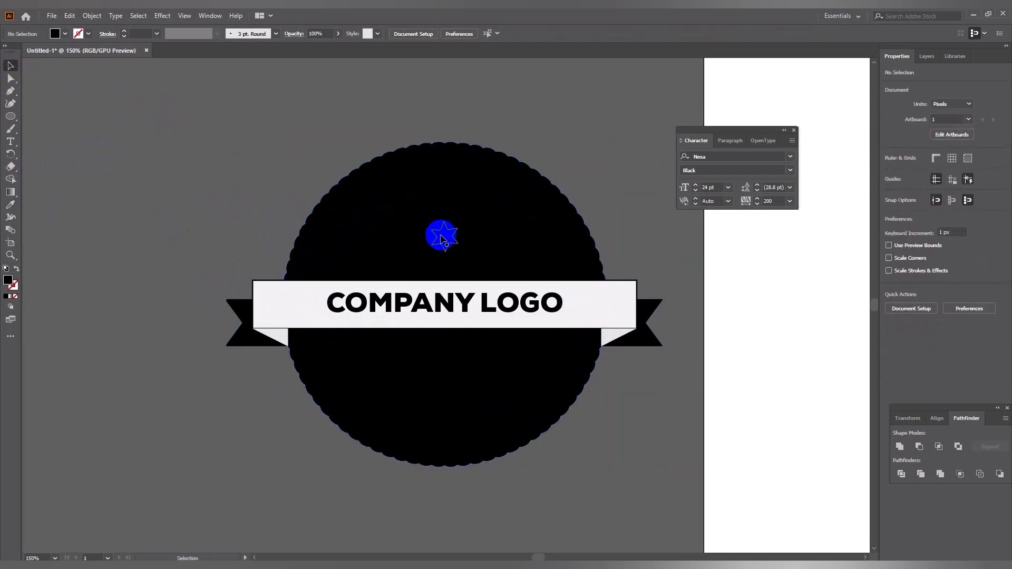
left_click(437, 231)
left_click(12, 167)
left_click(11, 205)
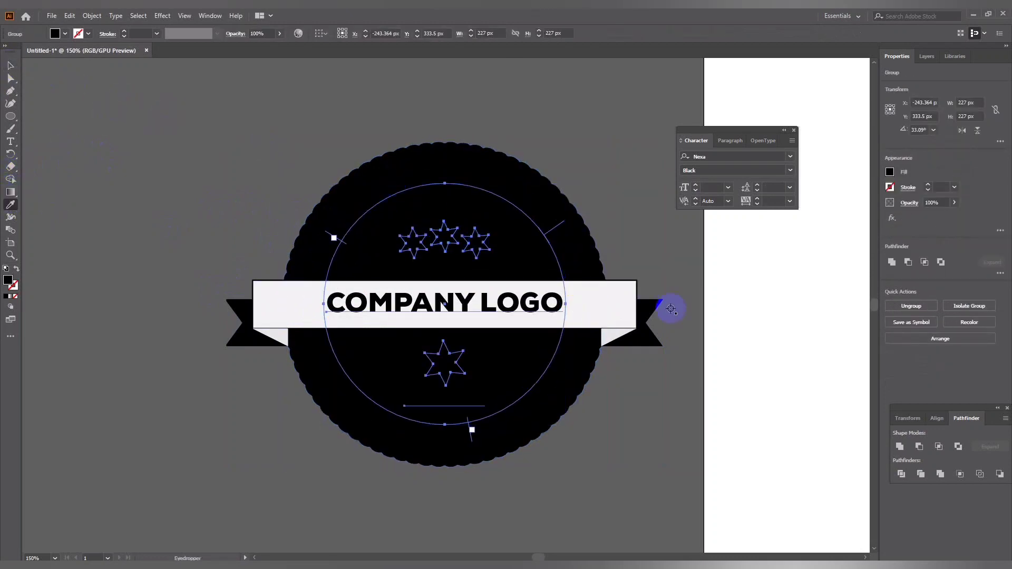
left_click(791, 322)
left_click(10, 65)
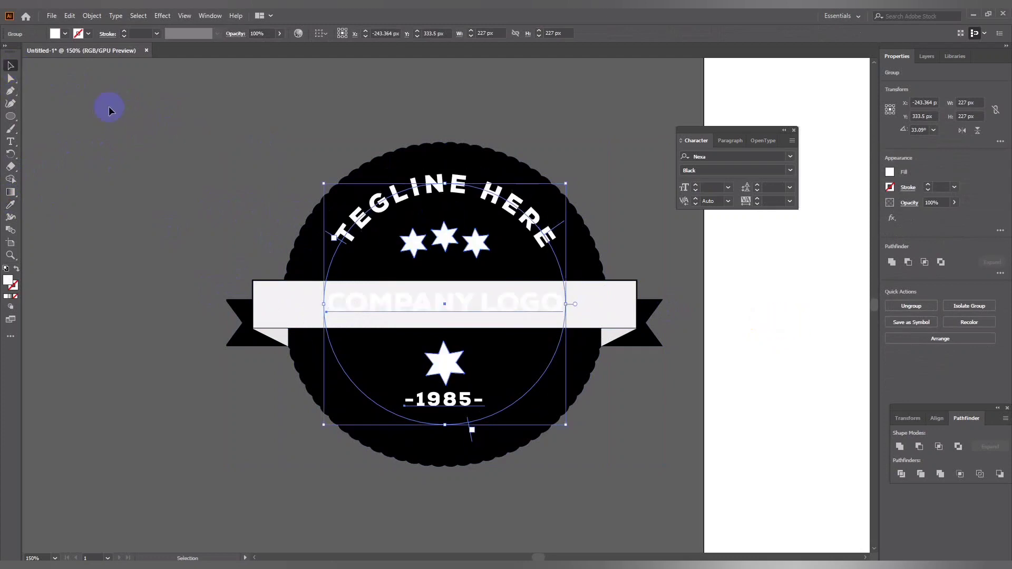
left_click(106, 106)
Ungroup the curved tagline from its circle path.
left_click(349, 310)
right_click(349, 305)
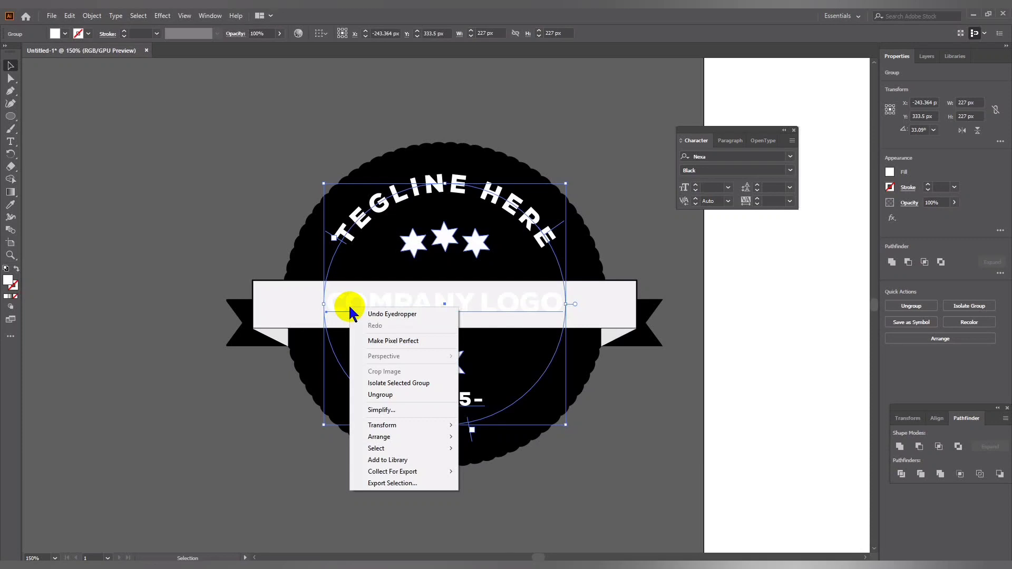
left_click(372, 395)
left_click(203, 368)
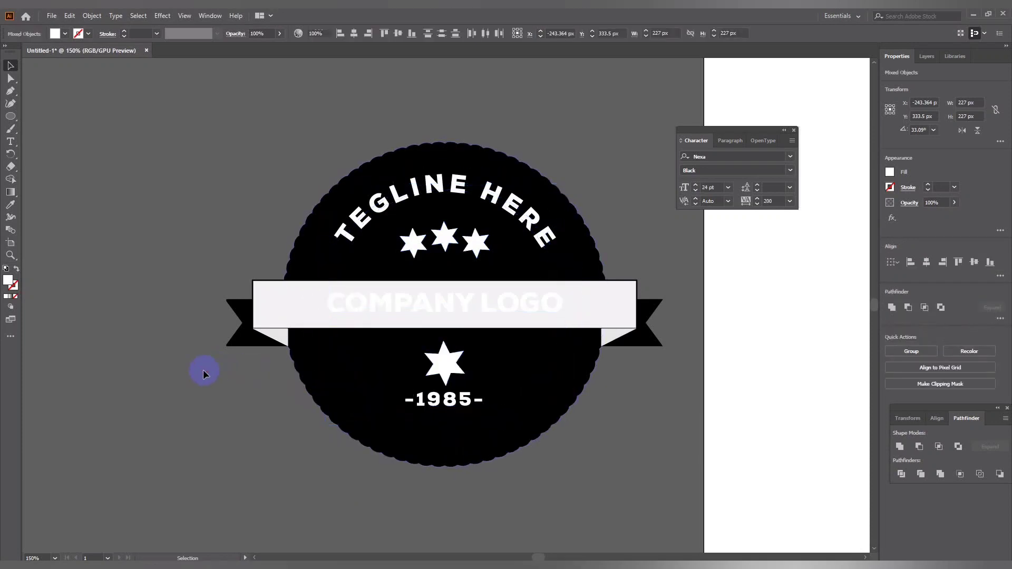
Set the COMPANY LOGO text on the ribbon to a black fill.
left_click(300, 293)
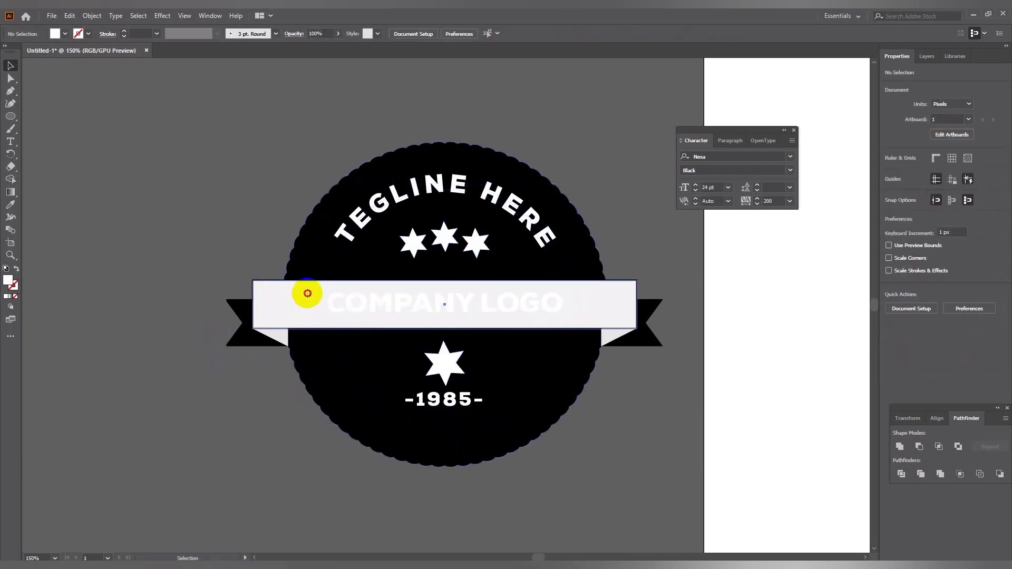
left_click(376, 303)
left_click(65, 34)
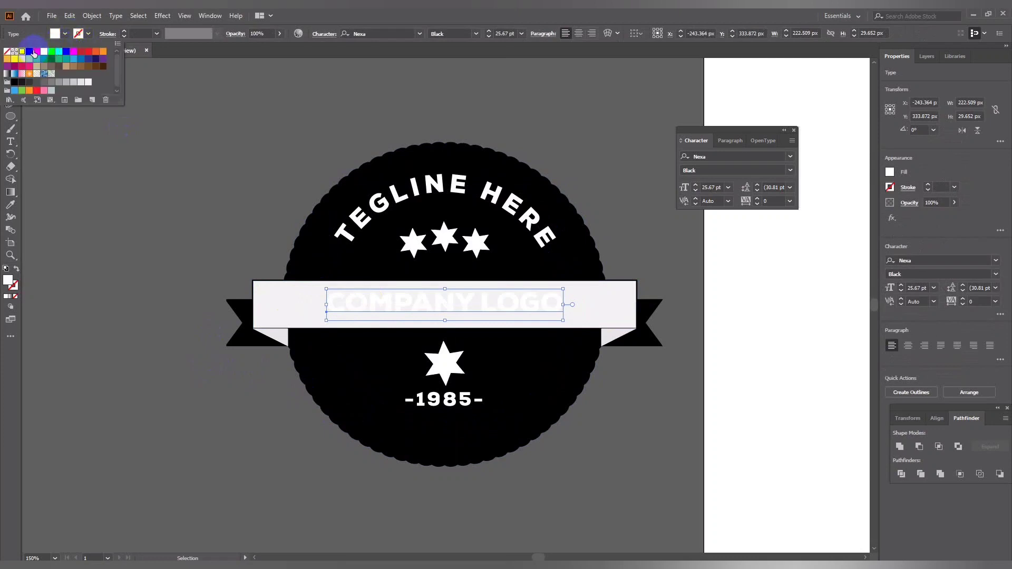
left_click(34, 53)
left_click(168, 160)
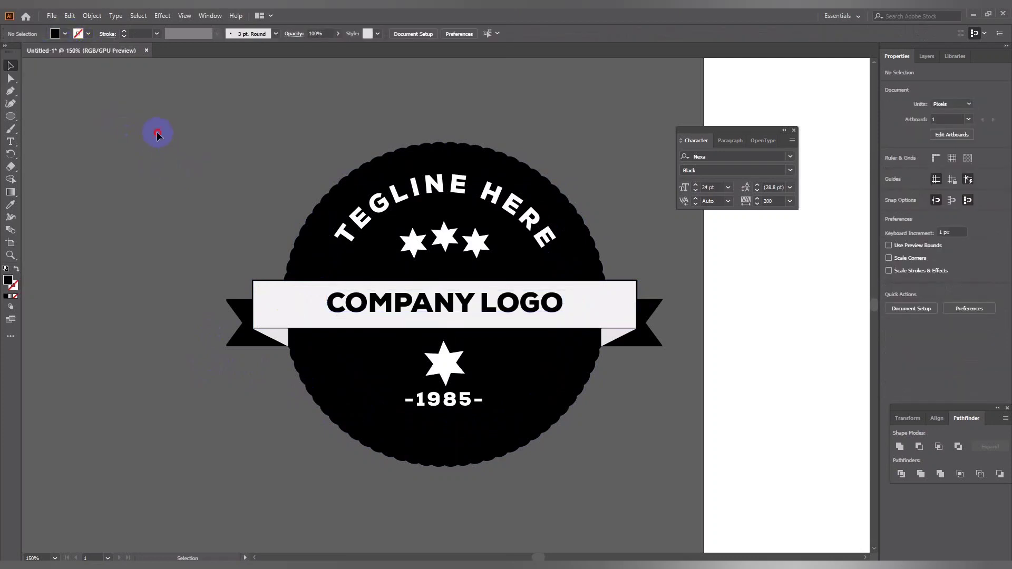
Marquee-select every part of the badge and group it with Ctrl+G.
left_click_drag(158, 135, 591, 439)
left_click_drag(665, 472, 665, 471)
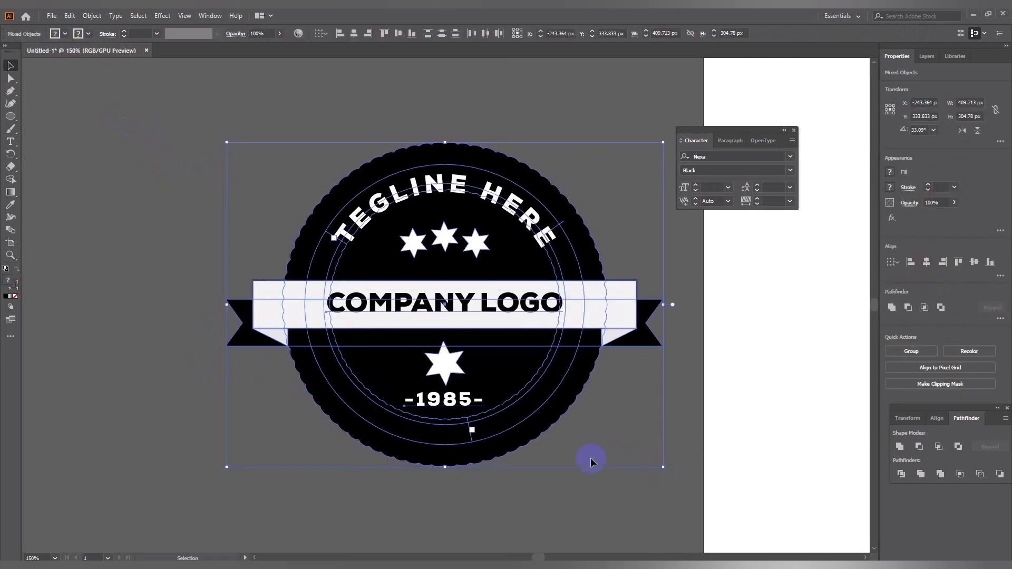
left_click(134, 188)
mouse_move(134, 160)
left_mouse_down()
mouse_move(675, 472)
mouse_move(664, 470)
left_mouse_up()
left_click(638, 442)
left_click(652, 347)
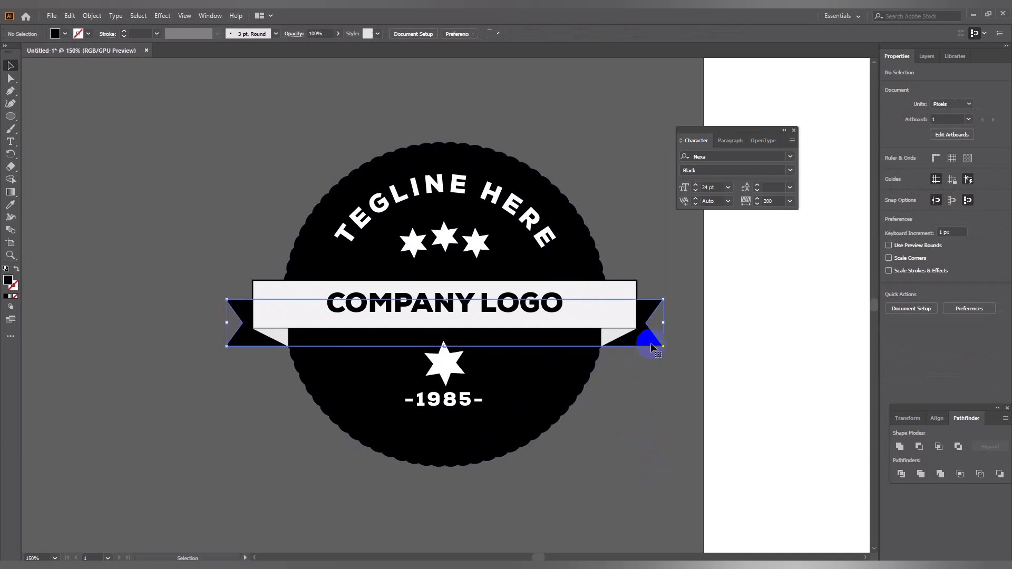
left_click(616, 404)
left_click_drag(248, 140, 562, 453)
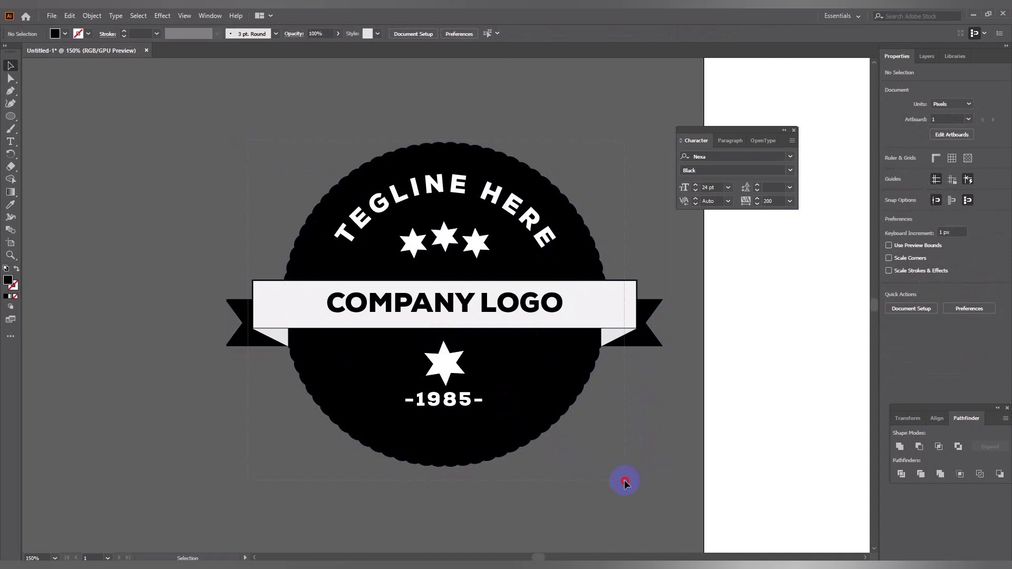
left_click_drag(624, 484, 624, 481)
key("ctrl+g")
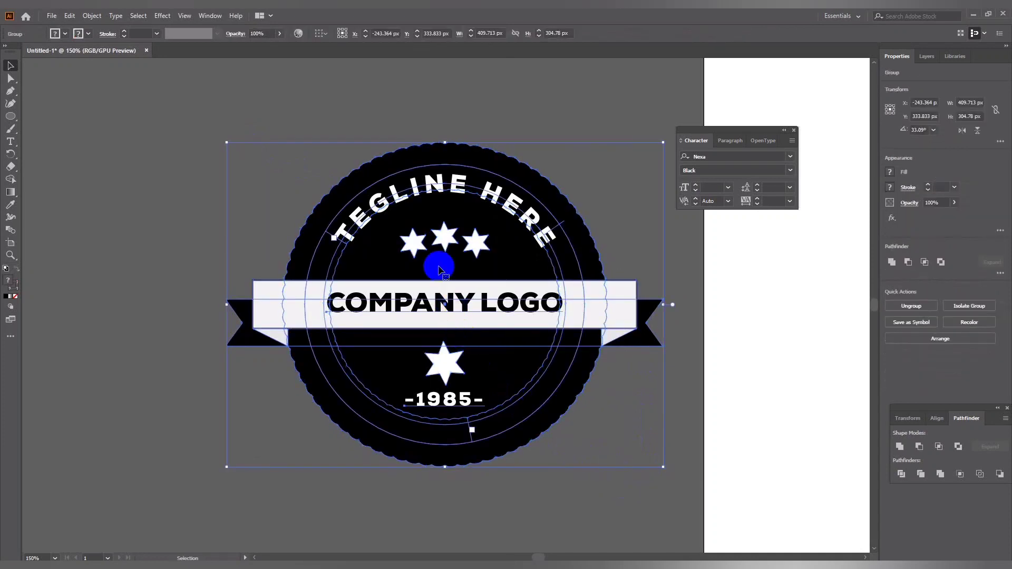
Shrink the badge to 272.728 × 202.879 px and drag it onto the artboard.
left_click_drag(665, 142, 599, 192)
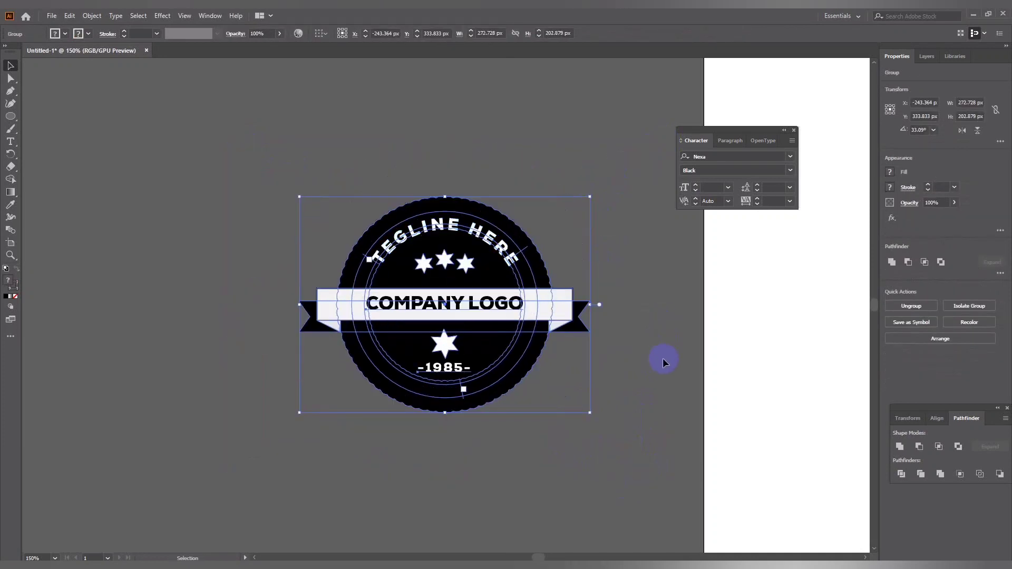
left_click(661, 358)
left_click_drag(662, 357, 429, 339)
key("v")
mouse_move(243, 315)
left_mouse_down()
mouse_move(730, 340)
mouse_move(420, 397)
left_mouse_up()
Close the character panel and reposition the badge group on the artboard.
left_click(794, 131)
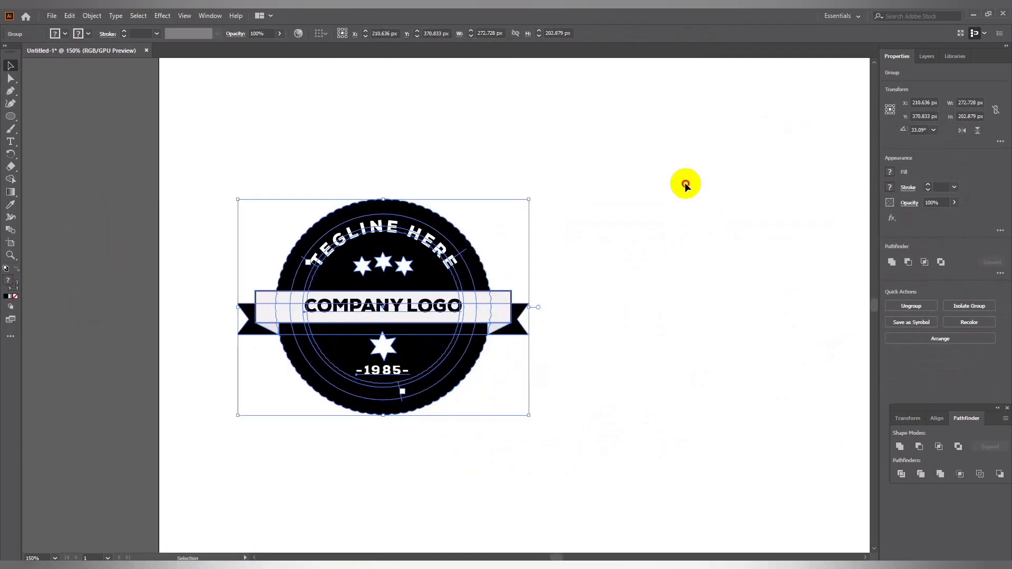
left_click(598, 294)
left_click(397, 296)
left_click_drag(398, 296, 565, 256)
key("ctrl+minus")
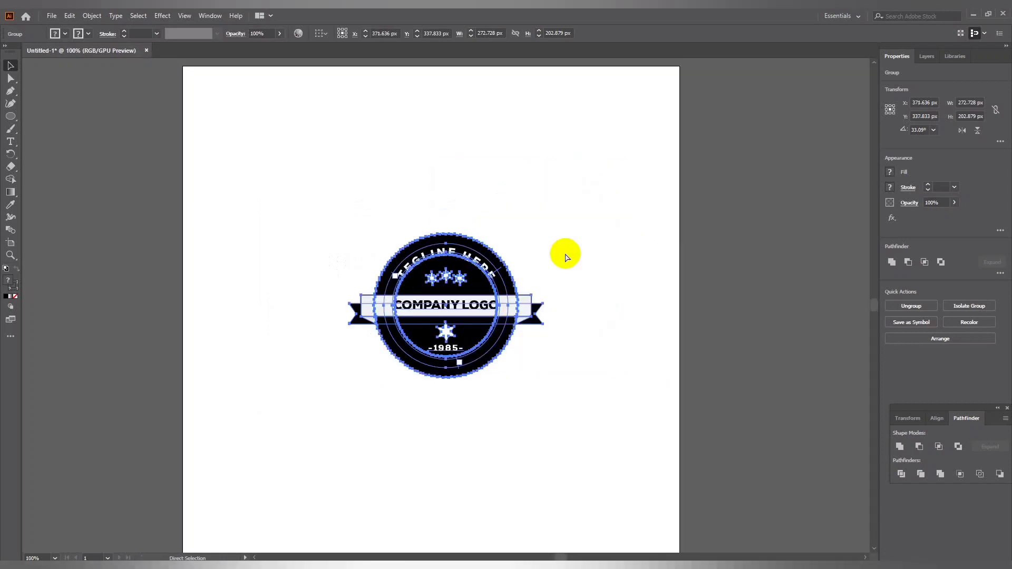
left_click(552, 358)
left_click_drag(452, 354, 413, 309)
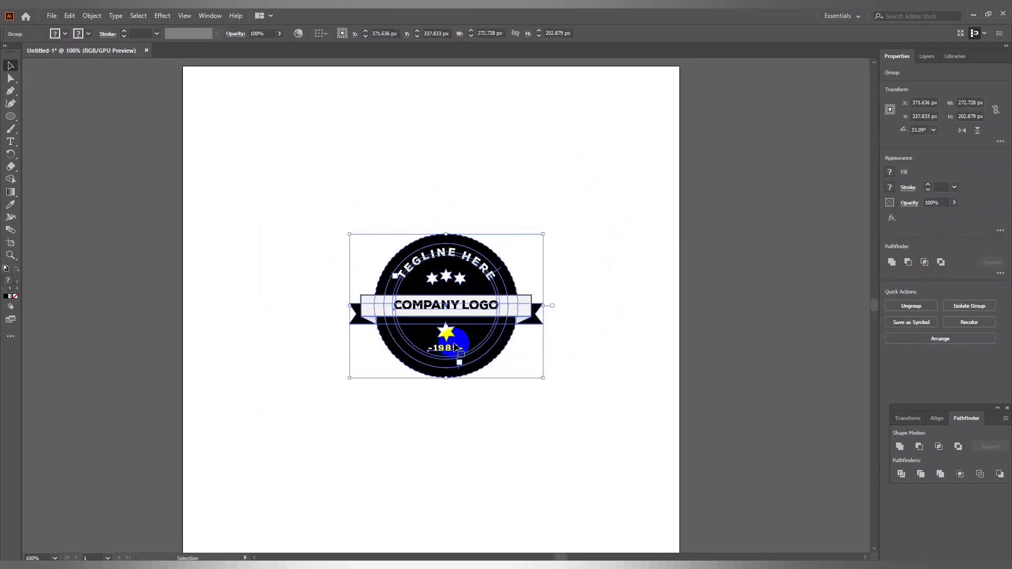
left_click(520, 335)
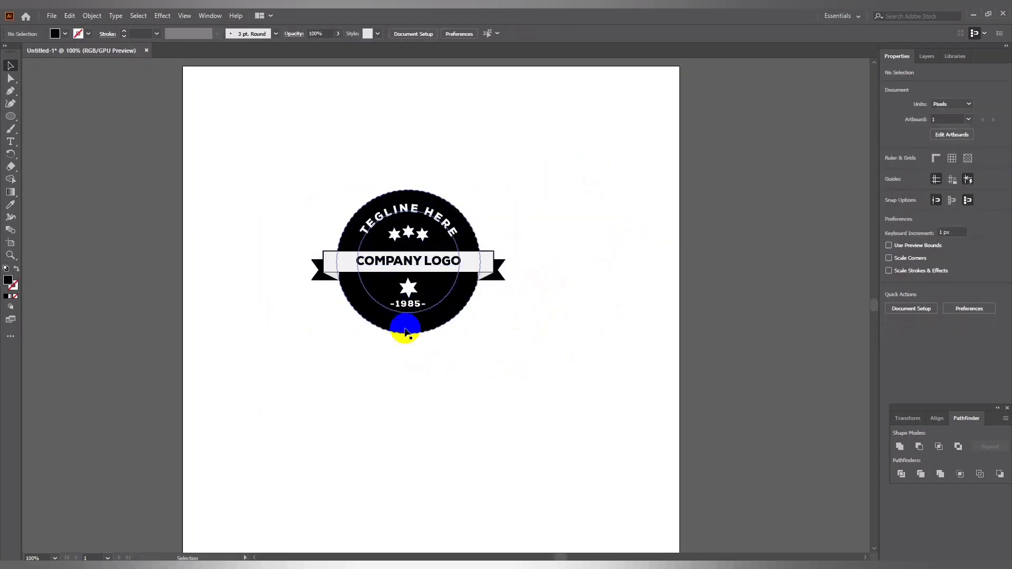
left_click(406, 322)
Enlarge the badge to about 448 × 334 px and centre it on the artboard.
left_click_drag(507, 189, 564, 143)
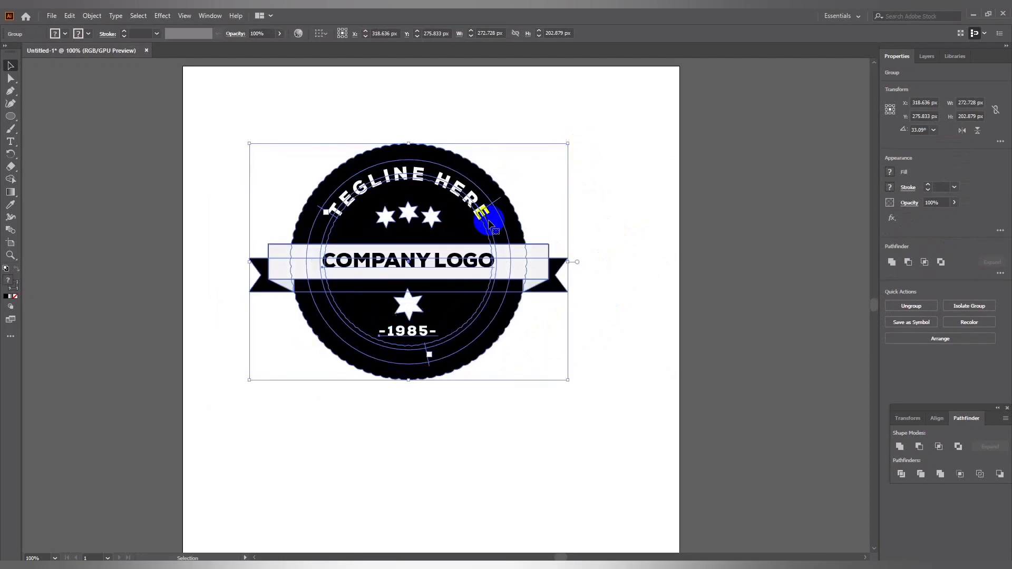
left_click_drag(485, 219, 512, 229)
left_click(650, 248)
key("ctrl+minus")
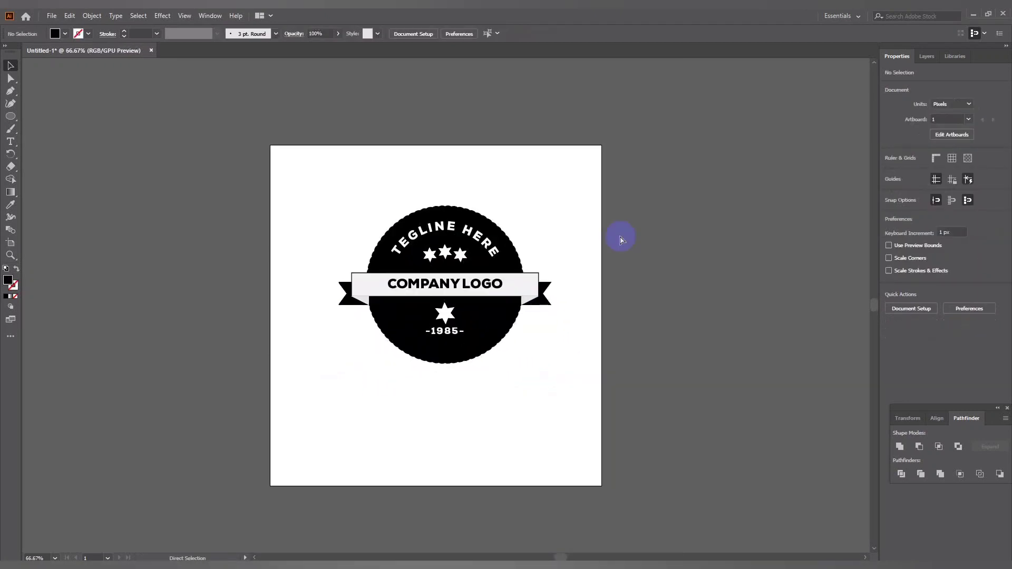
key("ctrl+plus")
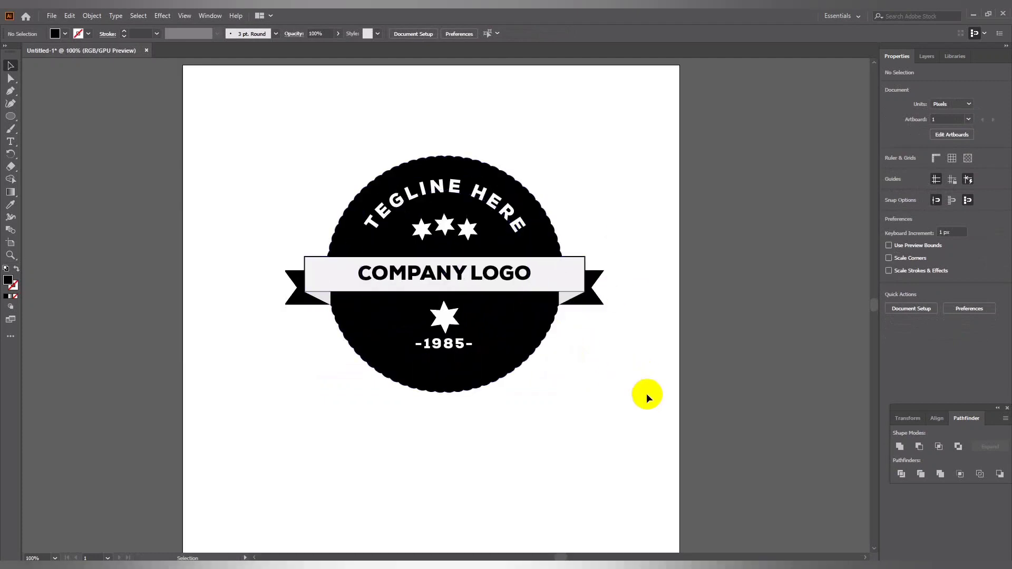
left_click(565, 277)
left_click(601, 369)
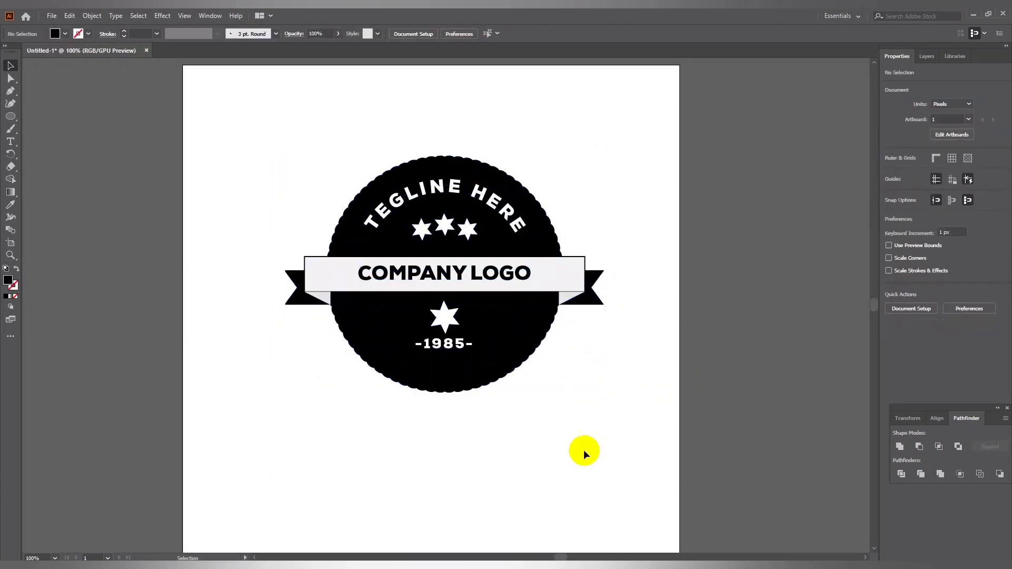